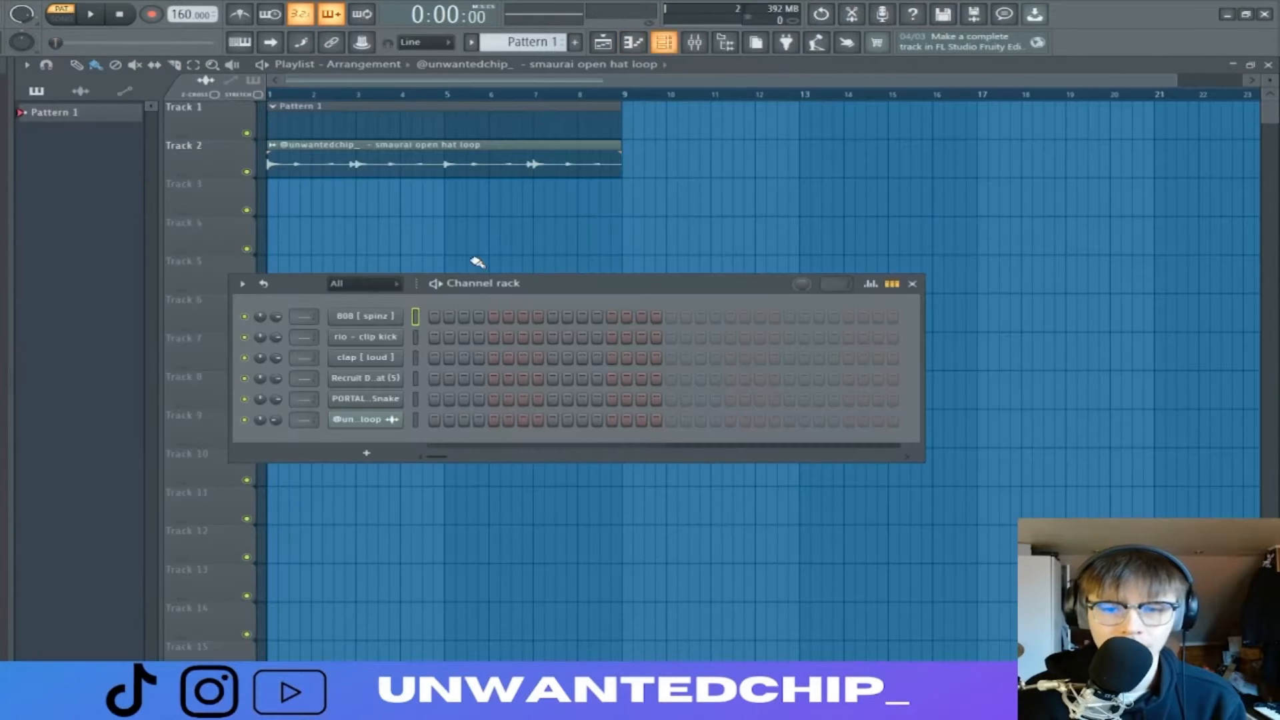
Add a Vital synth channel and reshape envelope 1 to a short decay without sustain
click(374, 454)
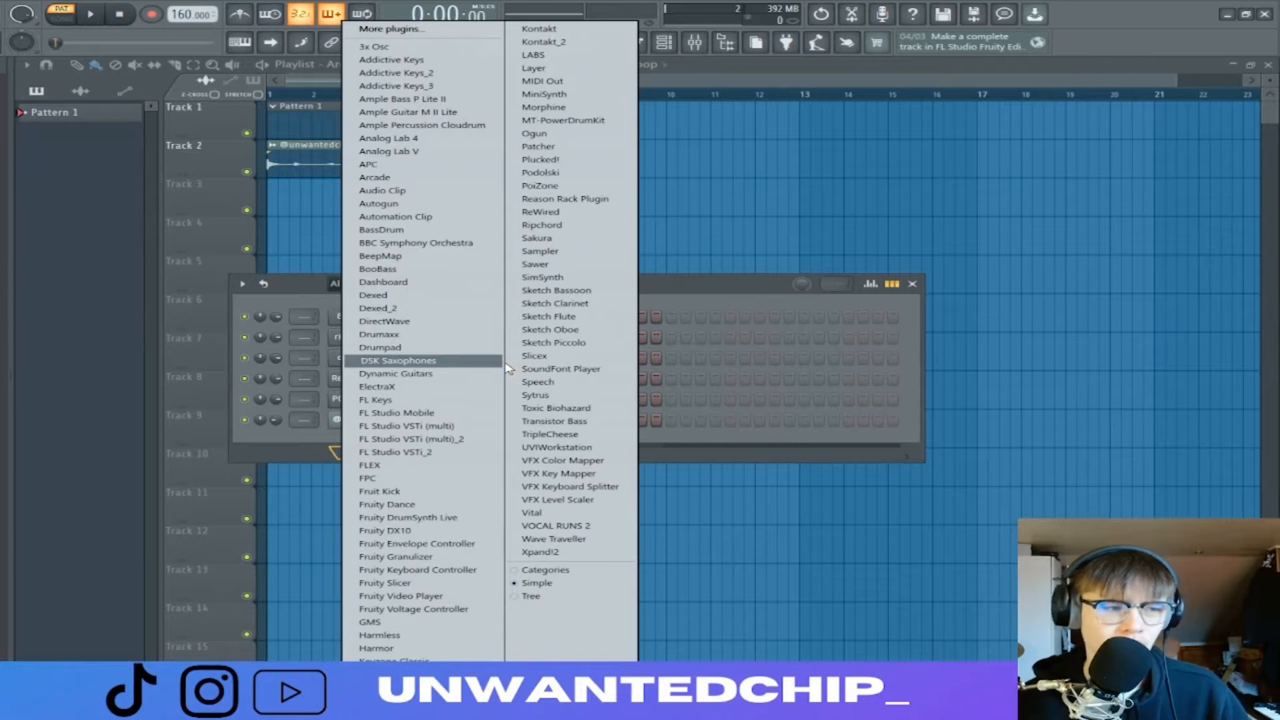
click(542, 511)
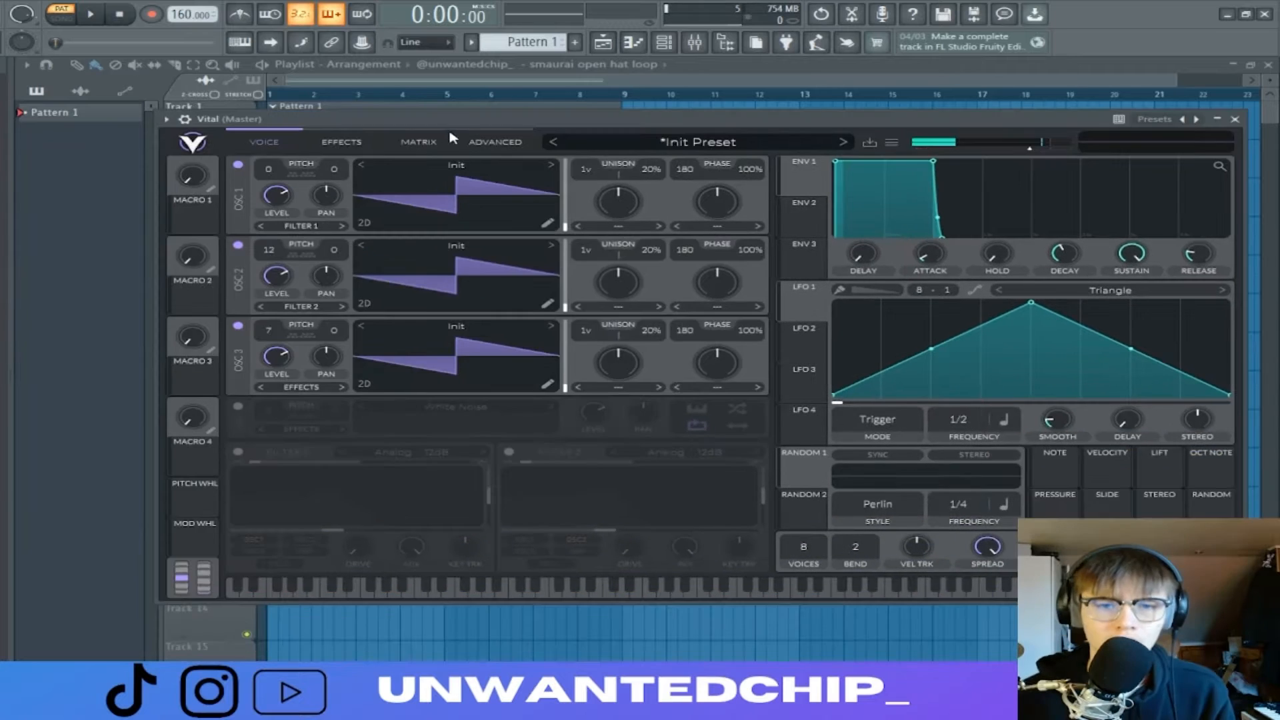
drag(447, 132, 452, 116)
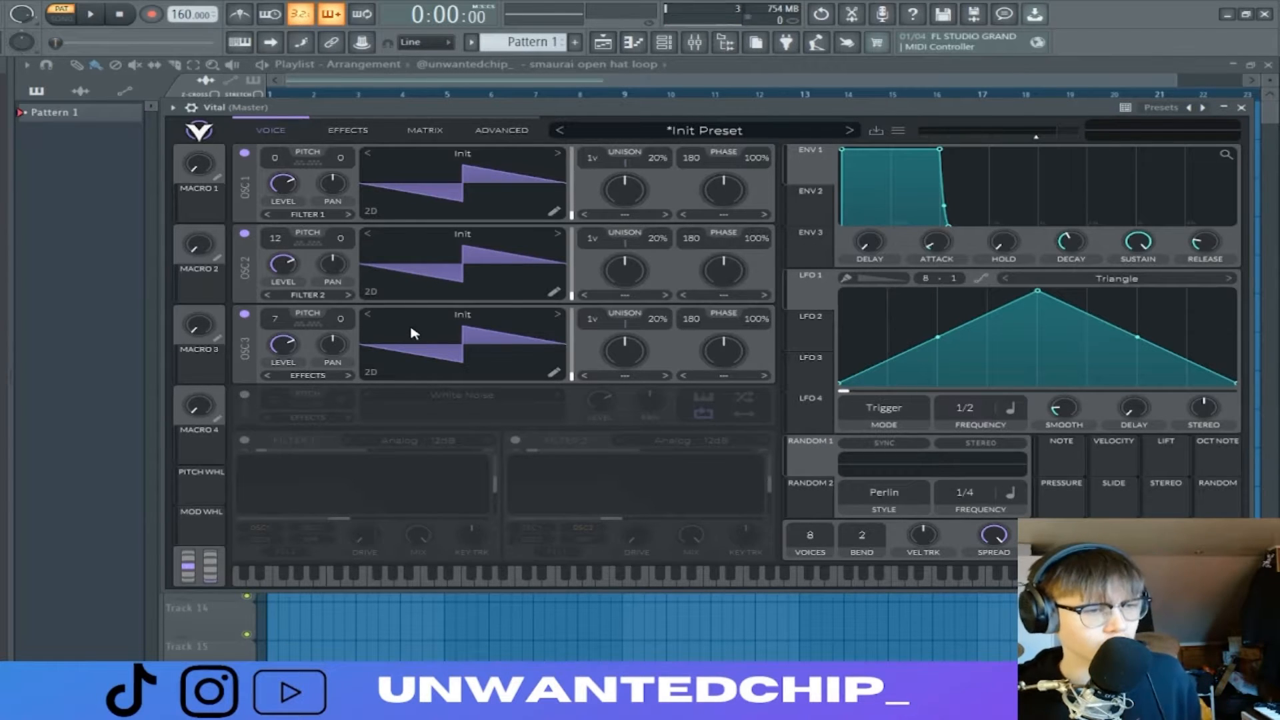
drag(940, 150, 901, 209)
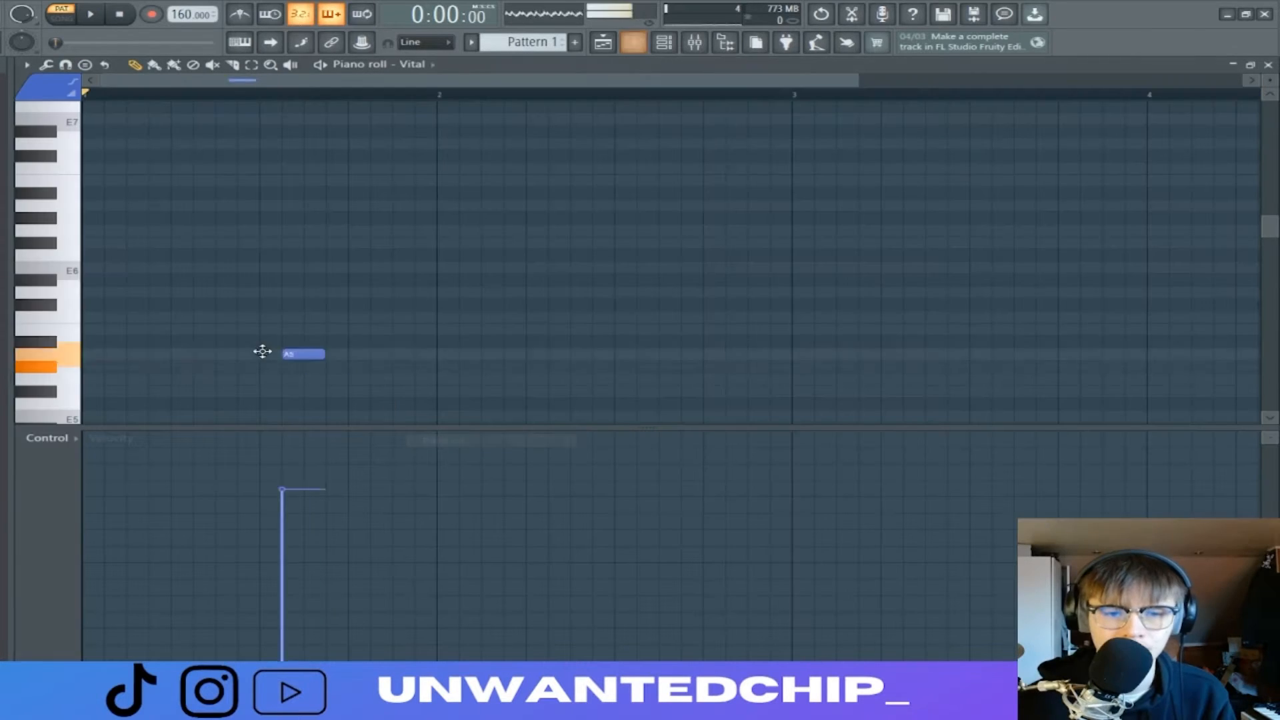
Place E6 and G6 as two consecutive notes at the start of bar 1, and lower both an octave to E5 and G5
drag(260, 351, 86, 267)
click(148, 241)
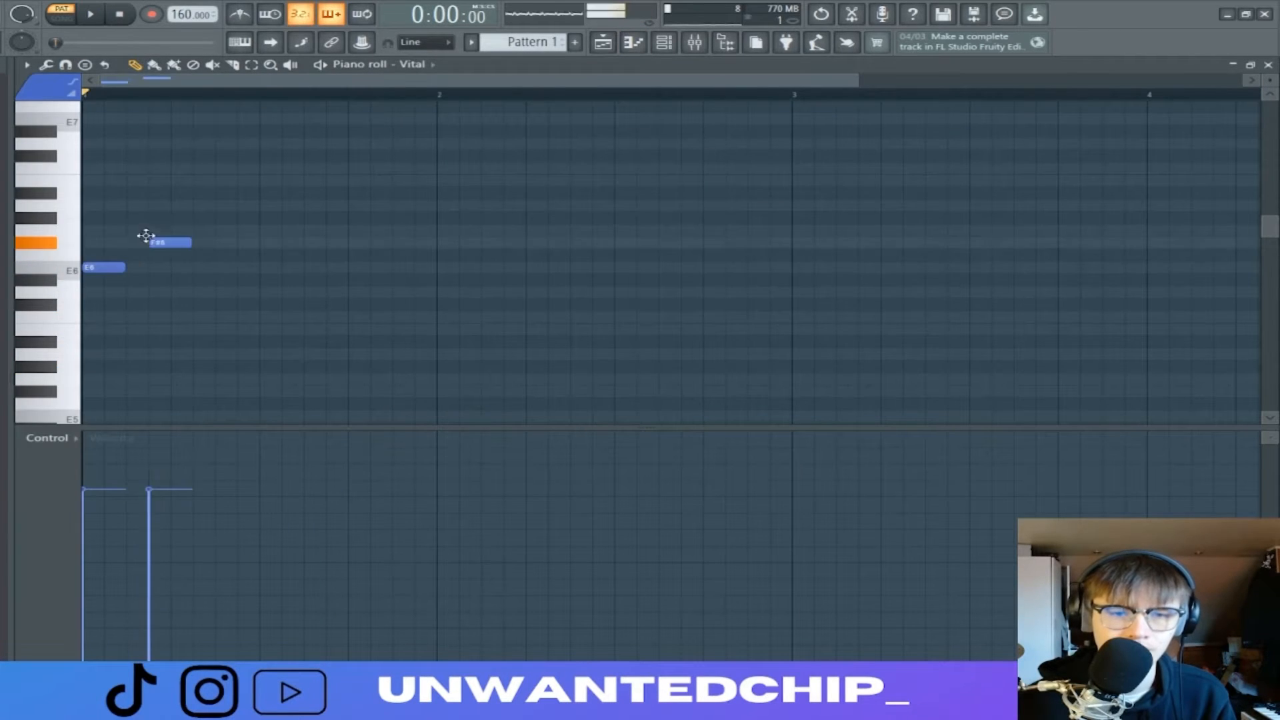
drag(146, 236, 125, 227)
key(ctrl+Down)
key(space)
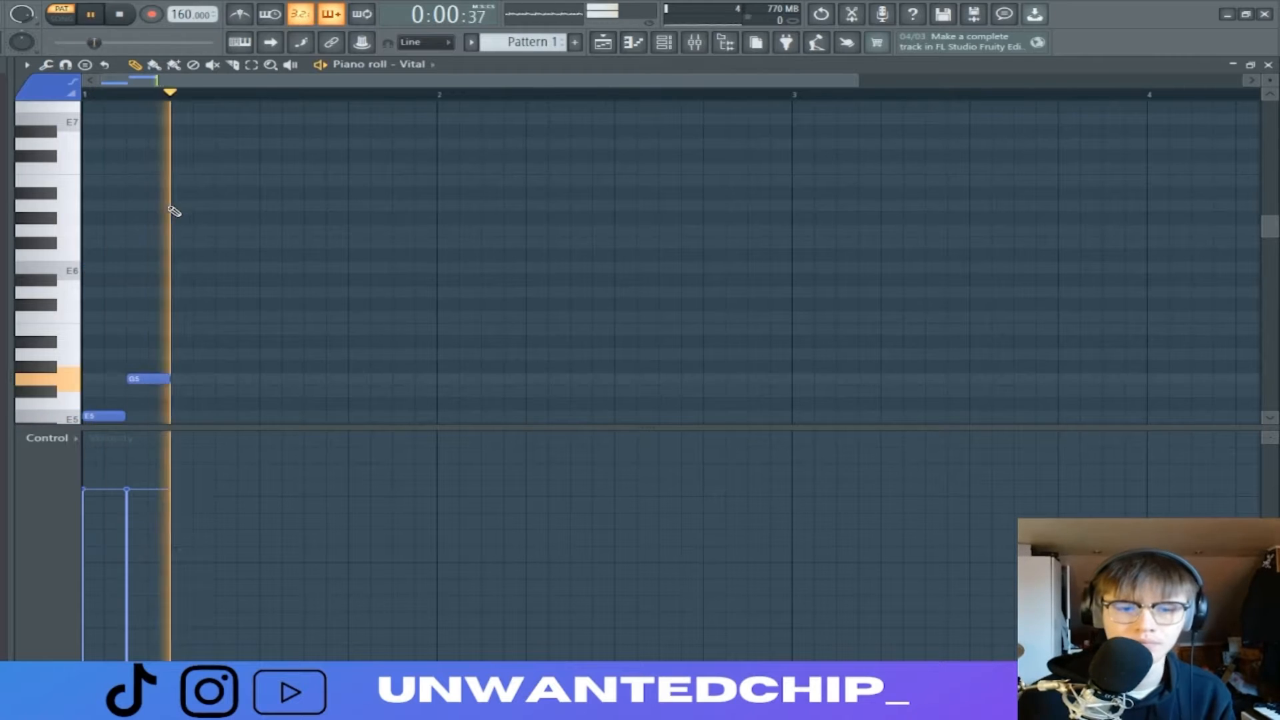
Add F#5 as the third note and repeat the E5, G5, F#5 figure into bar 2, for four figures in all
scroll(172, 212, down, 3)
click(181, 168)
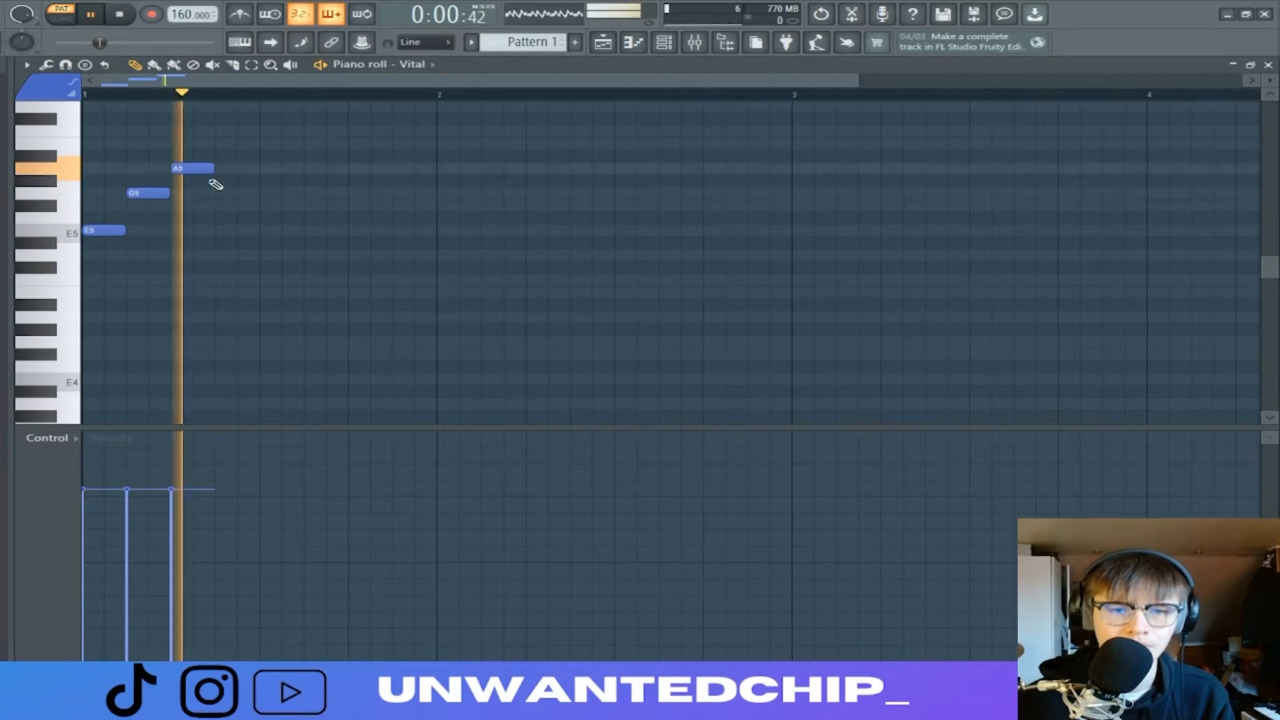
key(space)
drag(200, 168, 186, 207)
key(space)
click(222, 230)
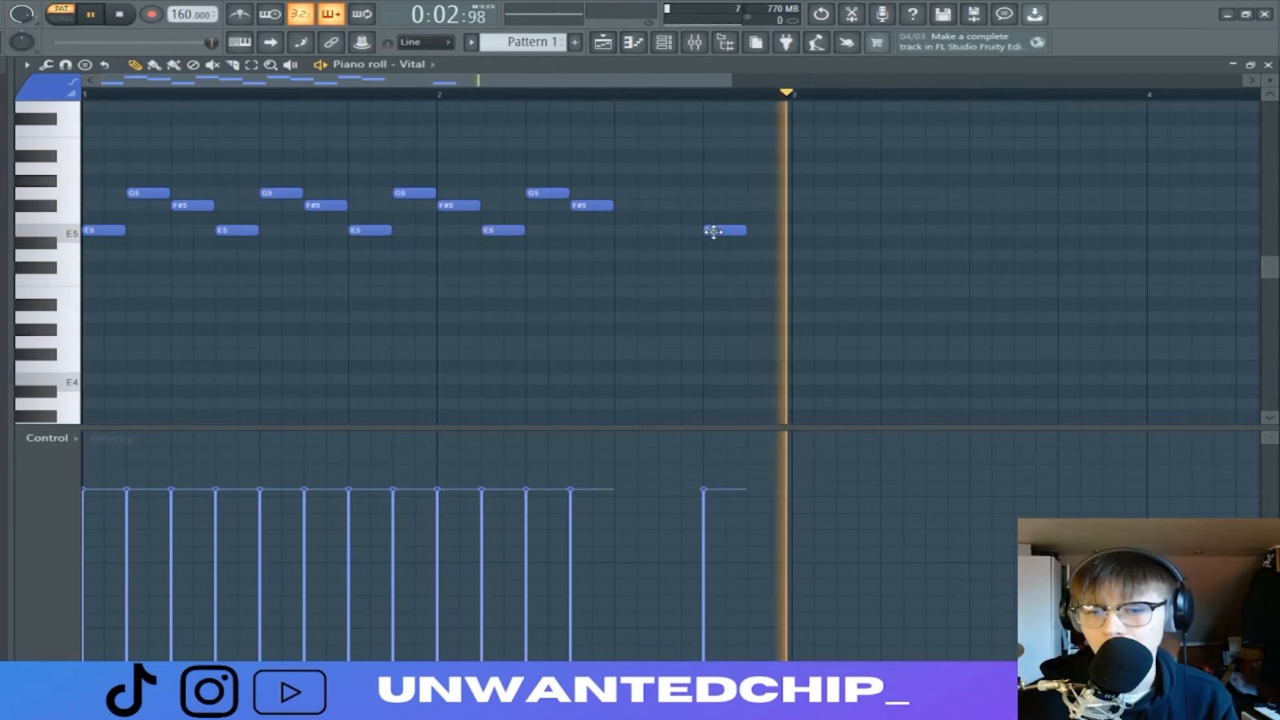
Fill the rest of bar 2 with four more F#5 notes and duplicate the two-bar phrase into bars 3 and 4
key(space)
drag(713, 231, 719, 206)
key(space)
click(636, 206)
click(680, 205)
click(767, 206)
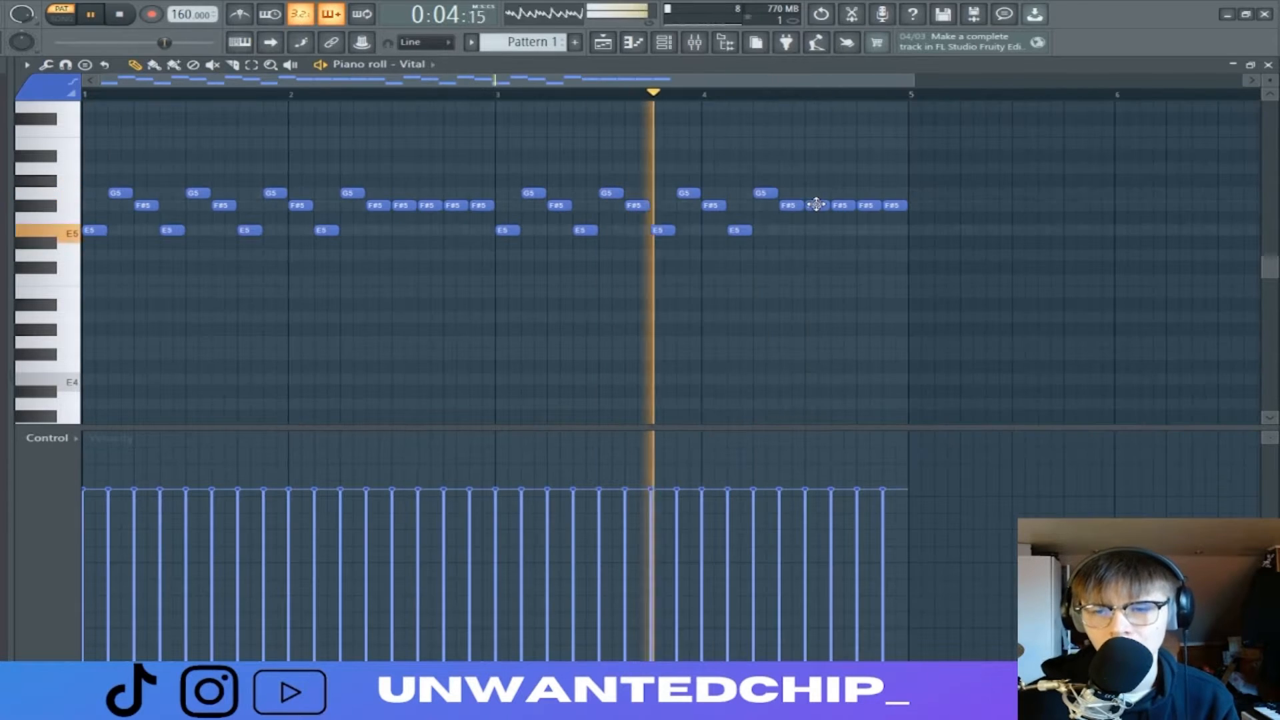
Delete the second and fourth of the five repeated F#5 notes at the end of bar 4, and stop playback
right_click(816, 205)
right_click(866, 206)
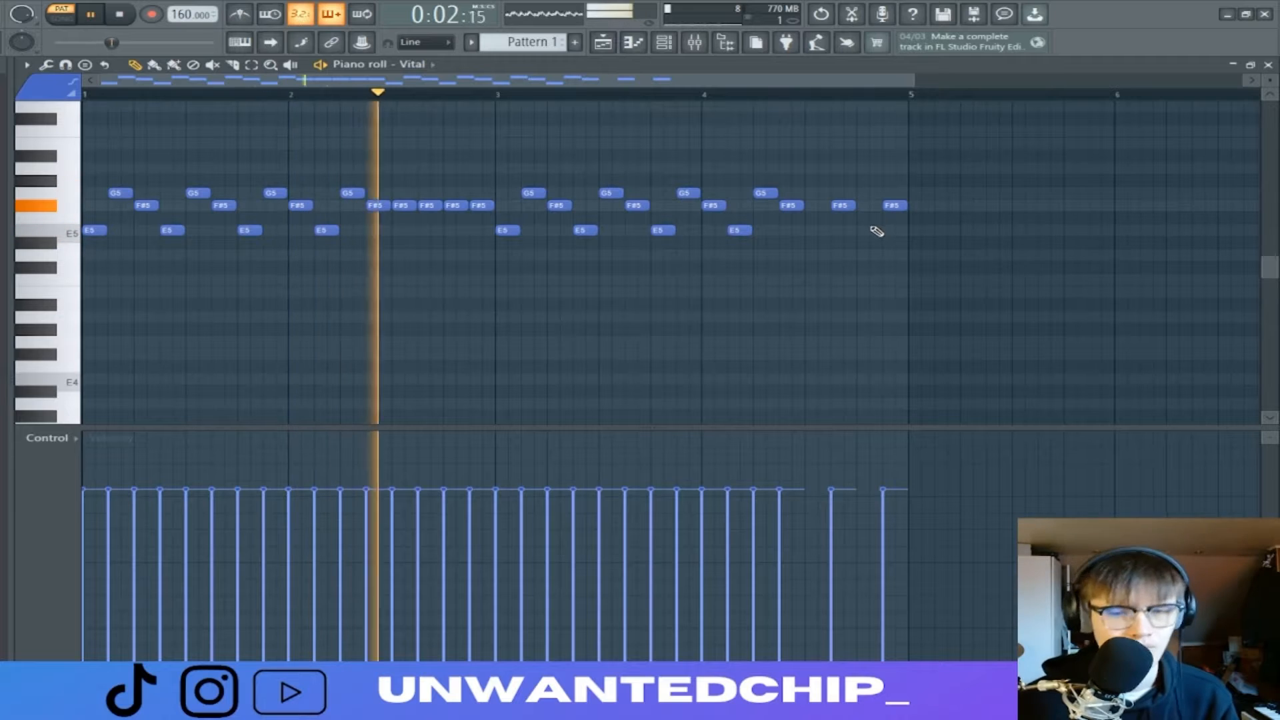
key(space)
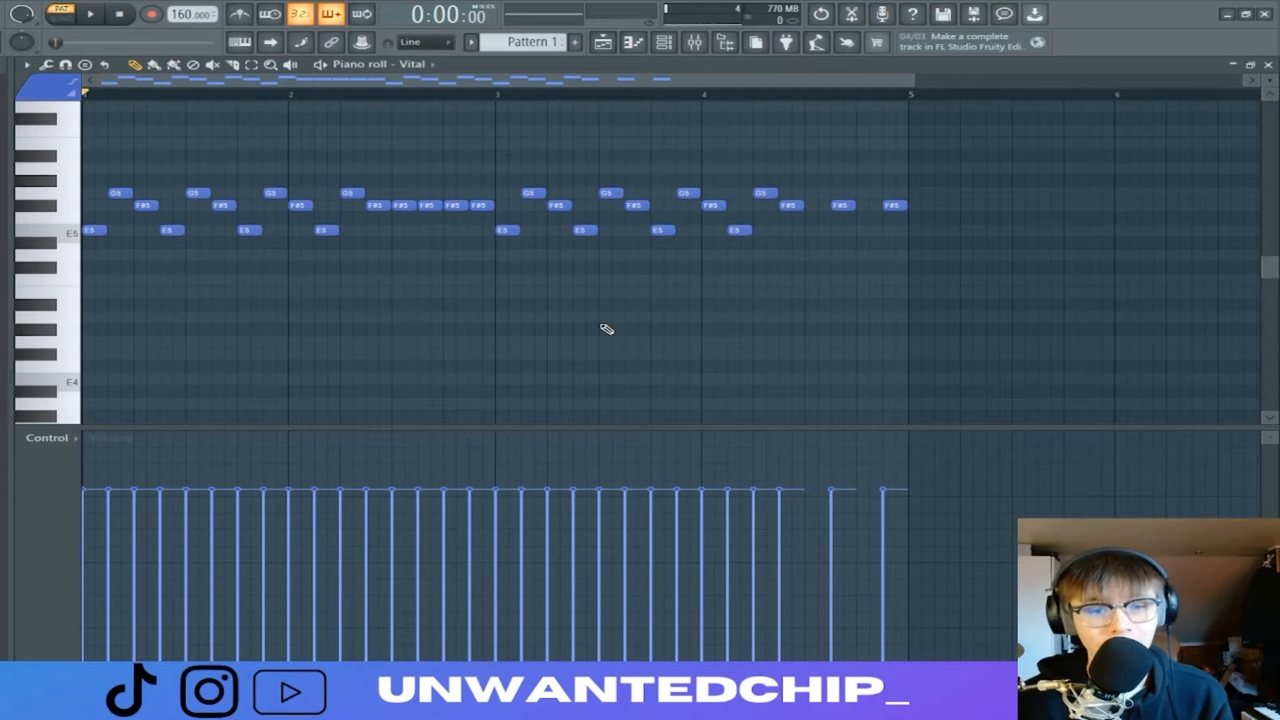
Examine the opening E5, G5, F#5 figure and the two-bar phrase built from it
scroll(142, 297, up, 5)
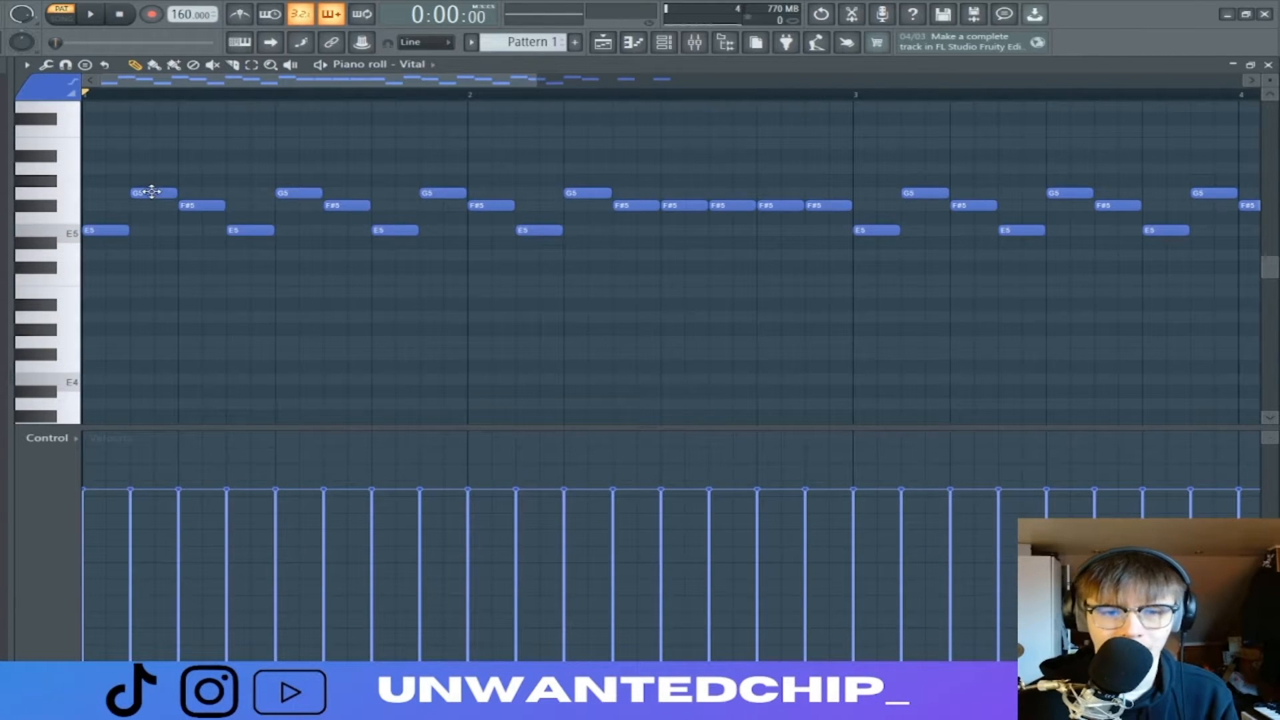
click(203, 205)
click(243, 229)
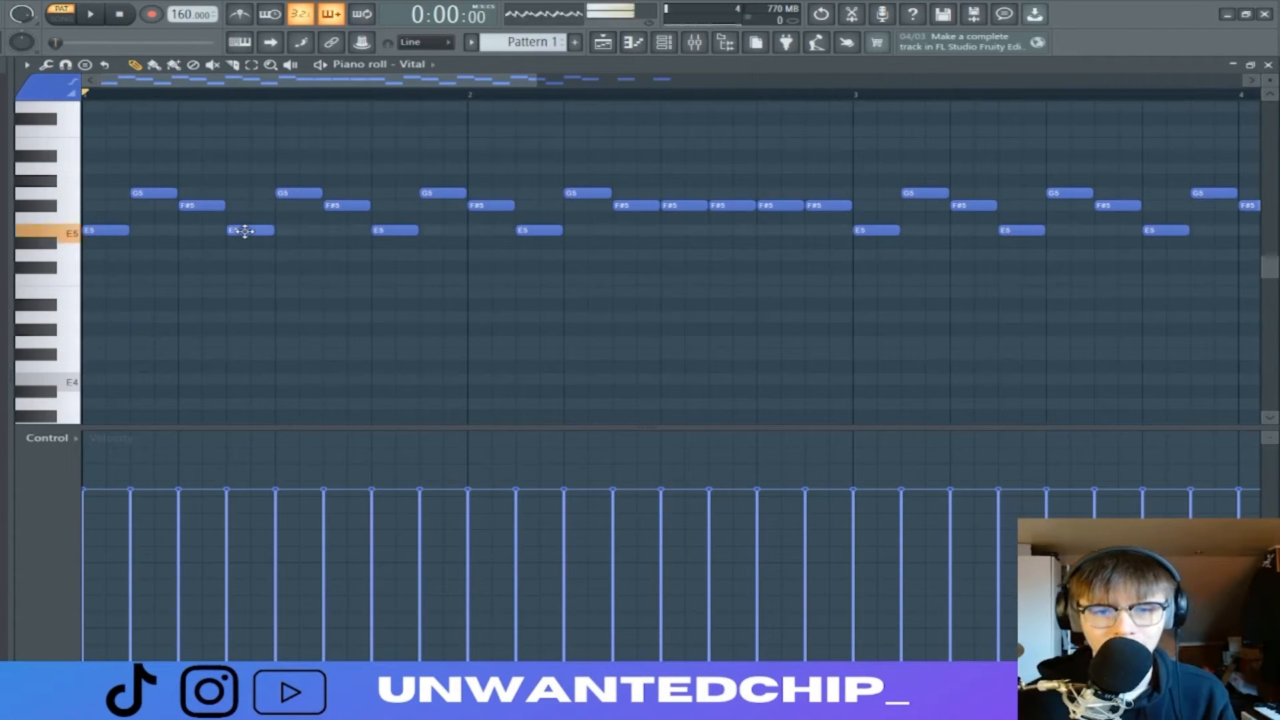
drag(220, 188, 96, 247)
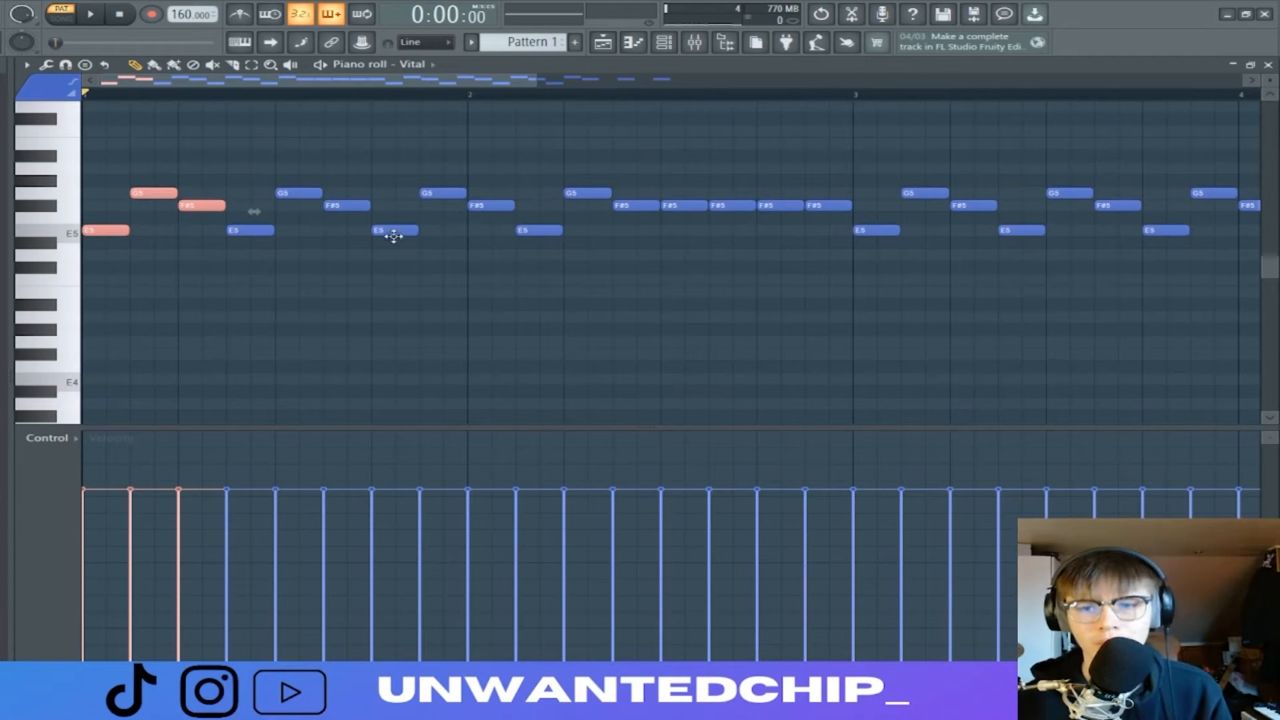
ctrl+scroll(641, 157, down, 1)
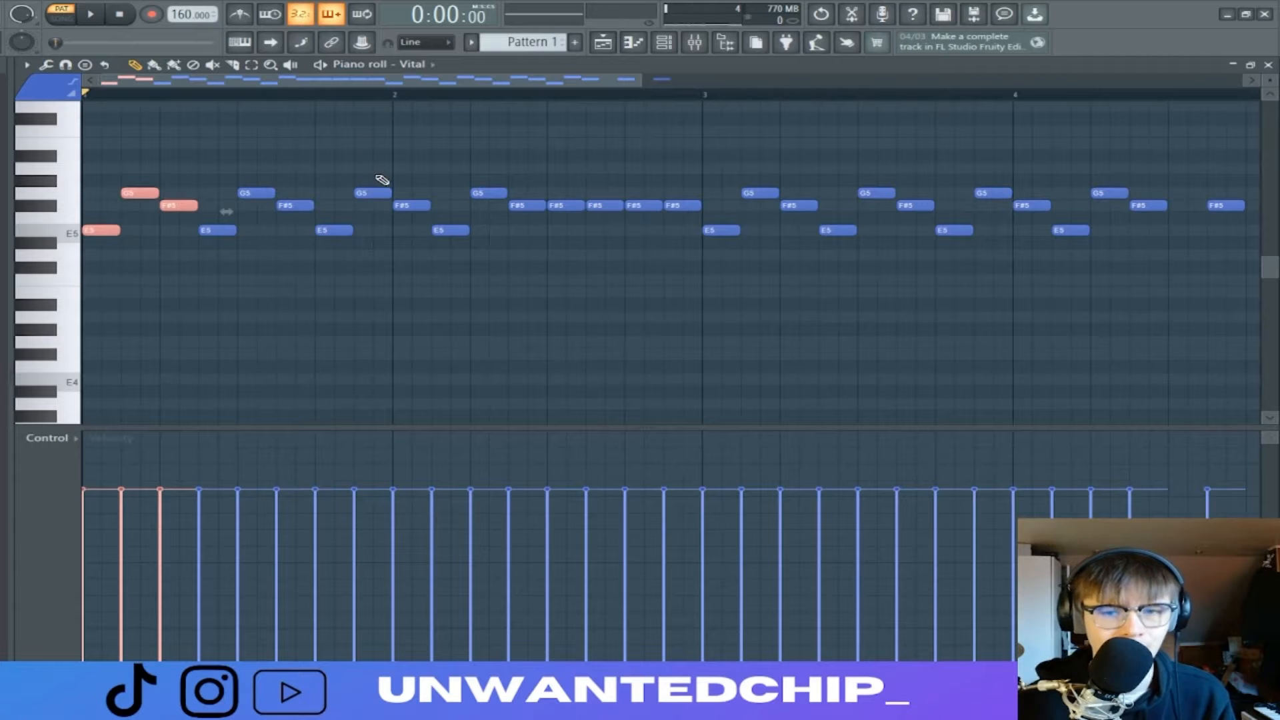
drag(705, 98, 82, 99)
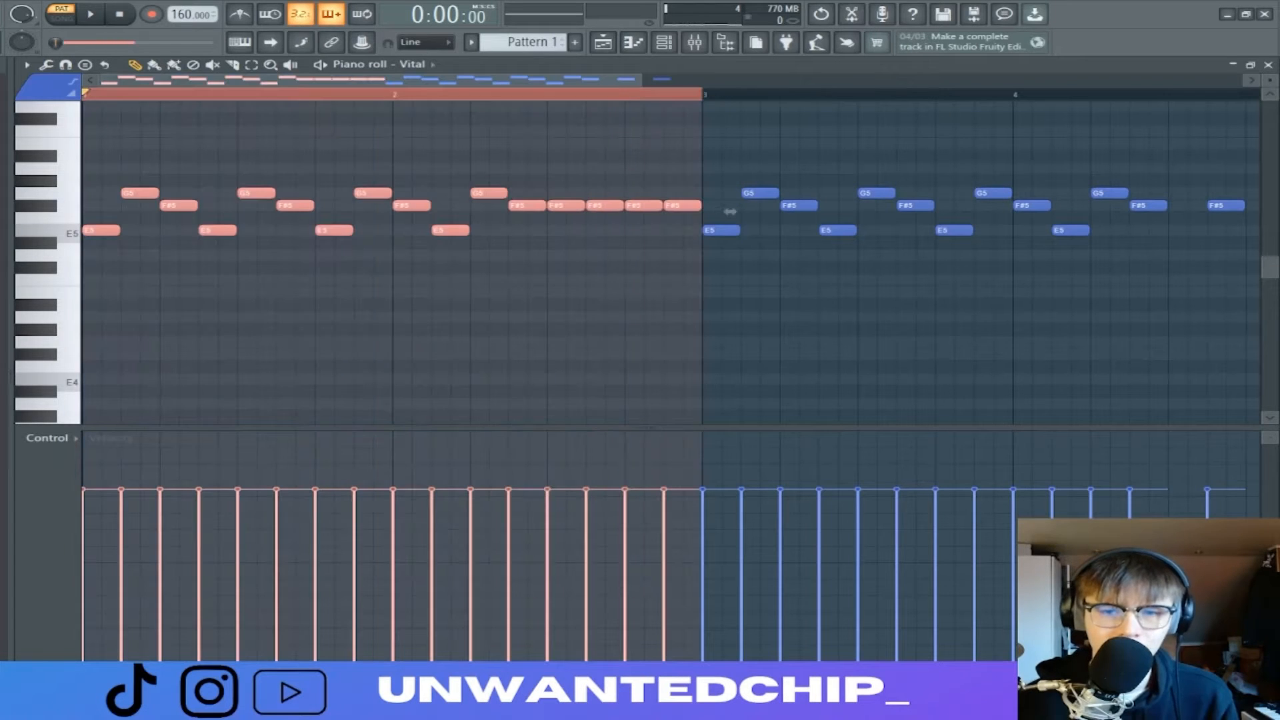
ctrl+click(220, 273)
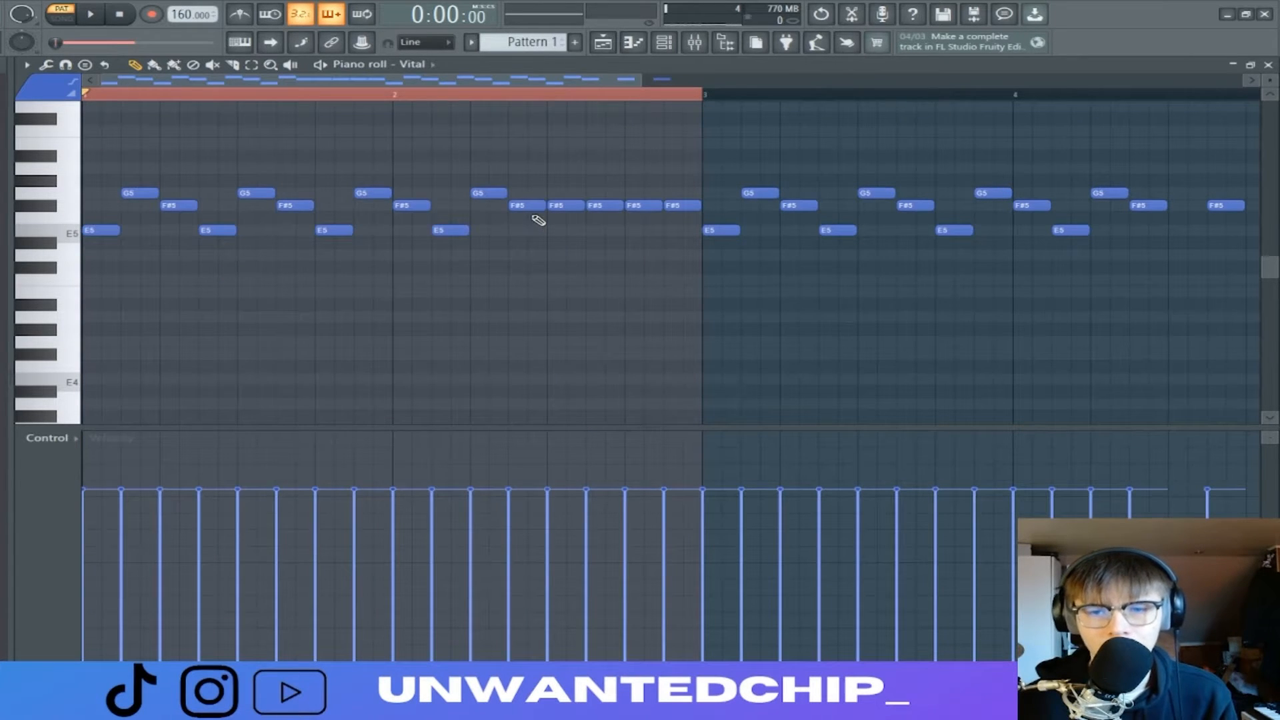
Examine the run of repeated F#5 notes at the end of bar 2
drag(517, 126, 689, 255)
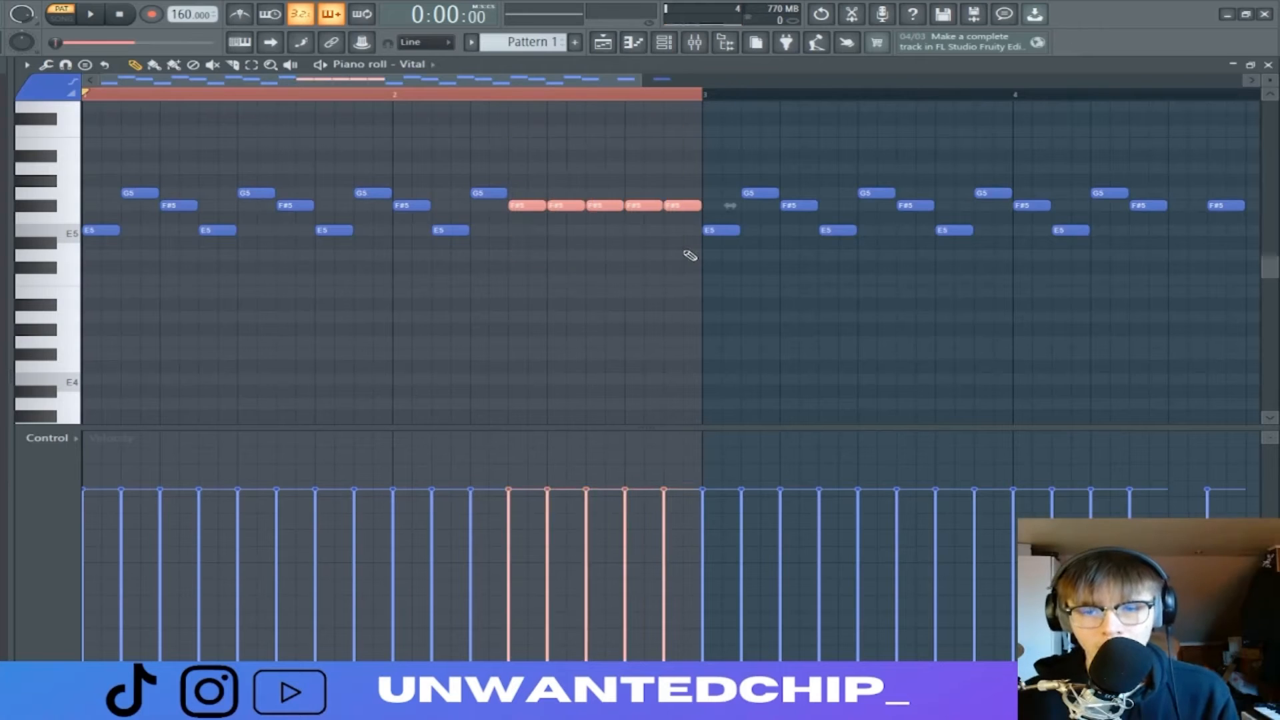
ctrl+click(573, 276)
drag(537, 162, 688, 236)
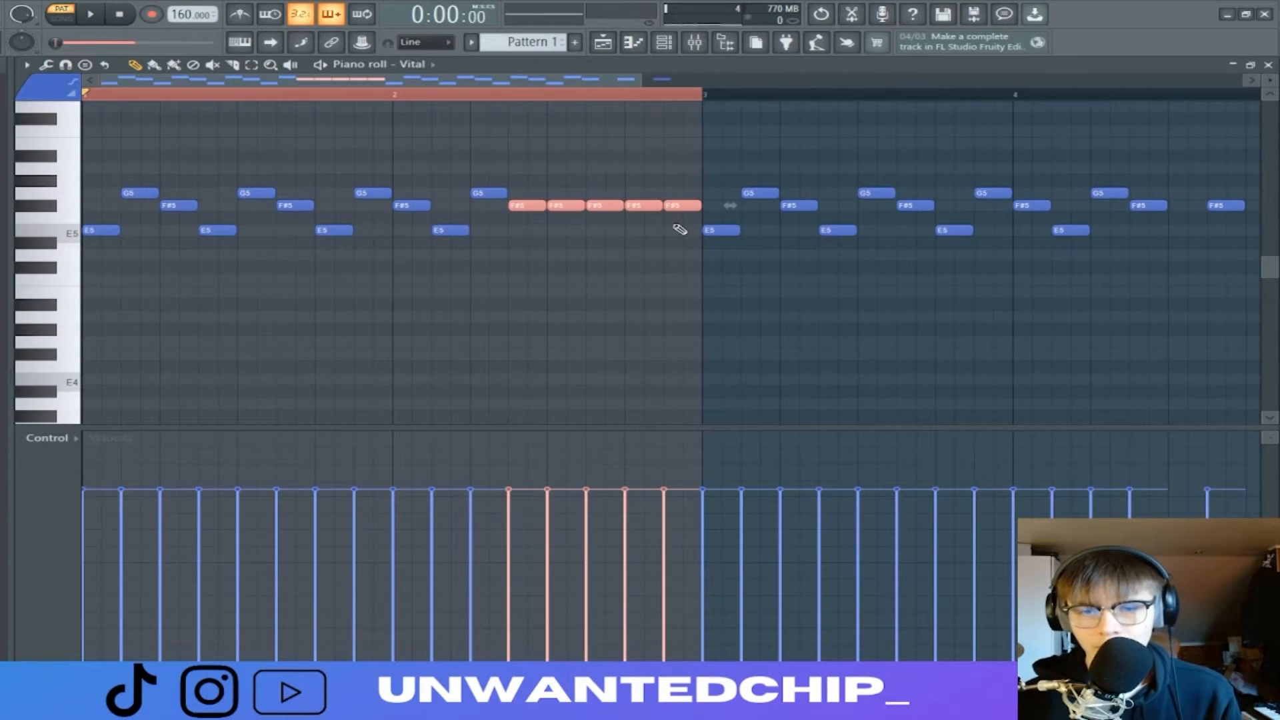
ctrl+click(628, 247)
scroll(647, 242, up, 2)
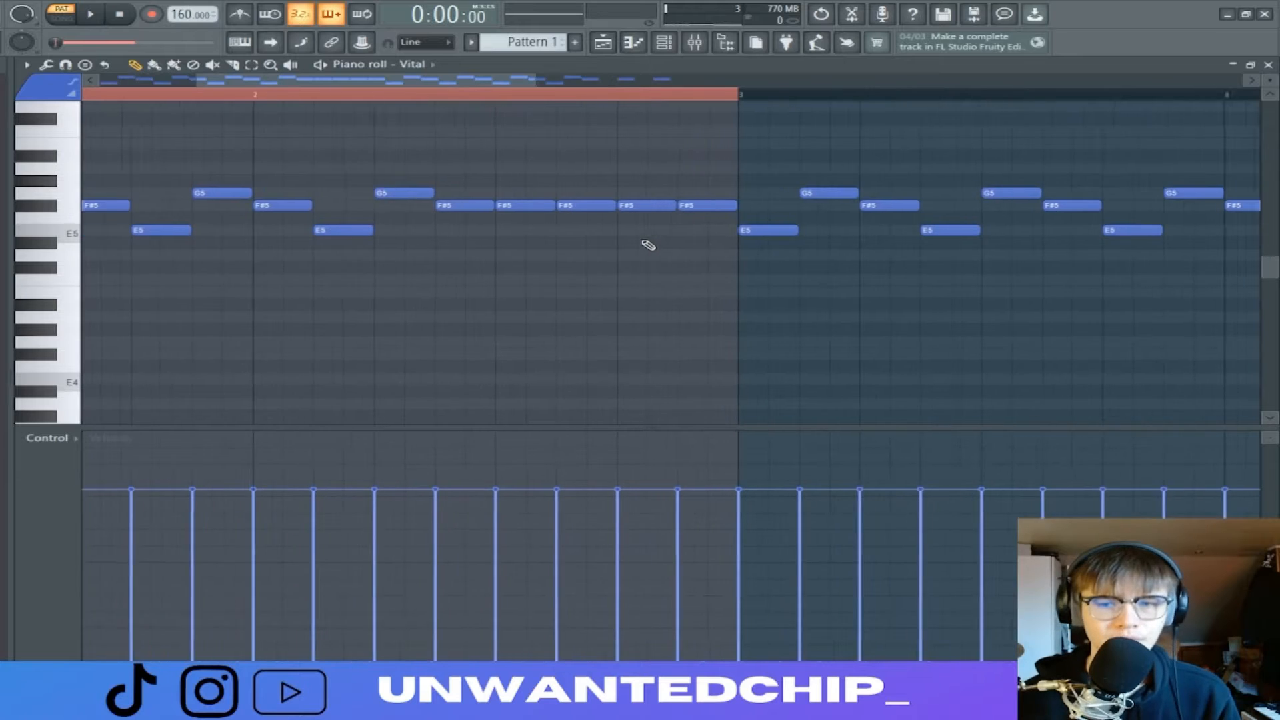
scroll(648, 243, down, 3)
drag(658, 190, 527, 224)
right_click(557, 272)
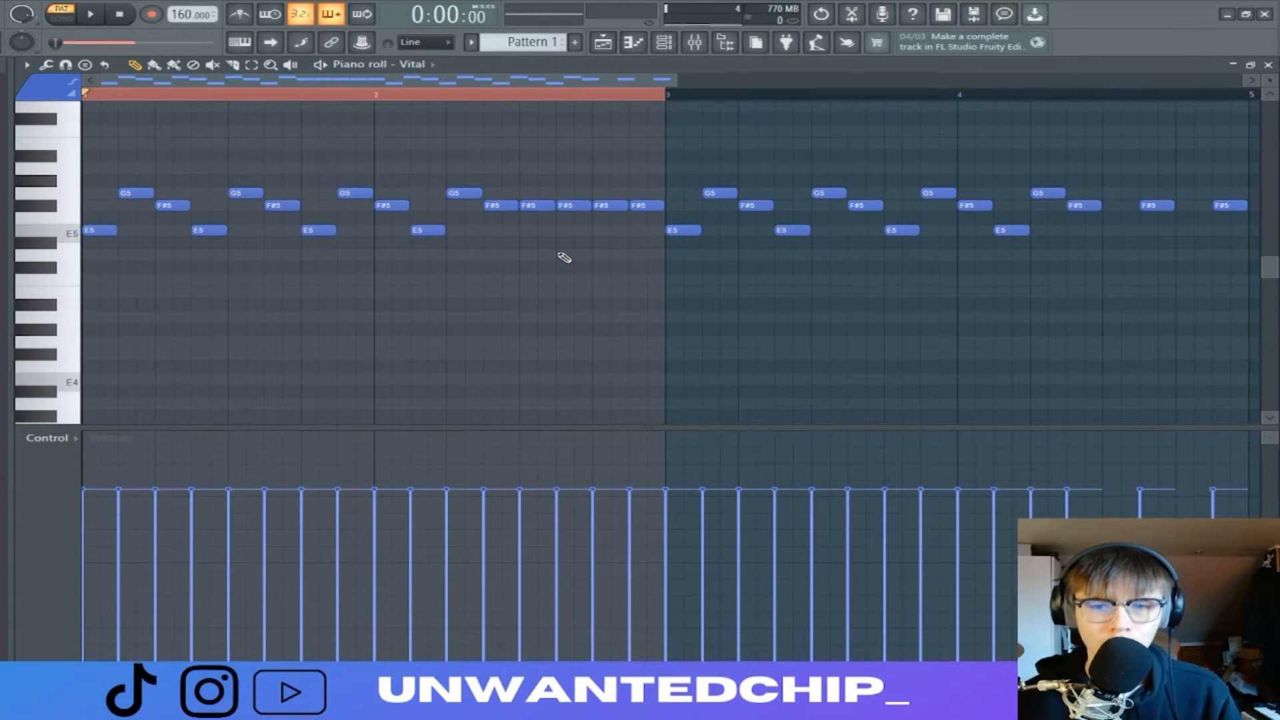
ctrl+drag(521, 200, 655, 216)
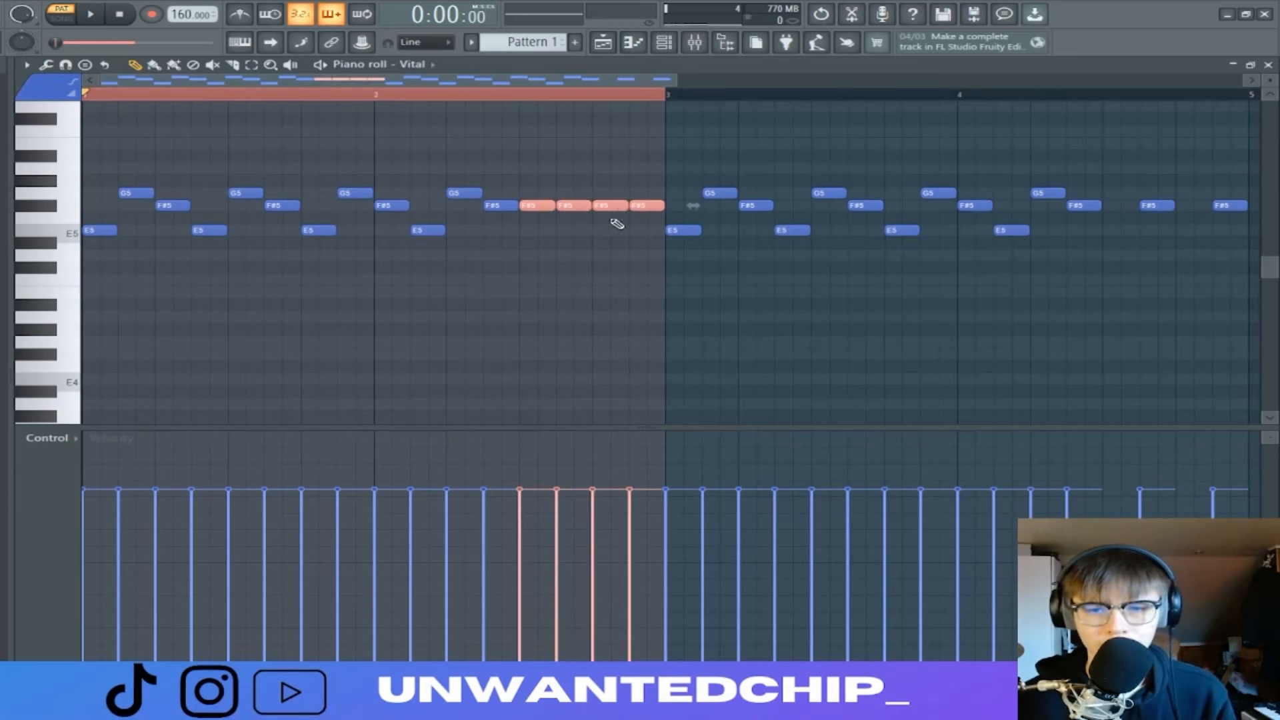
ctrl+click(609, 223)
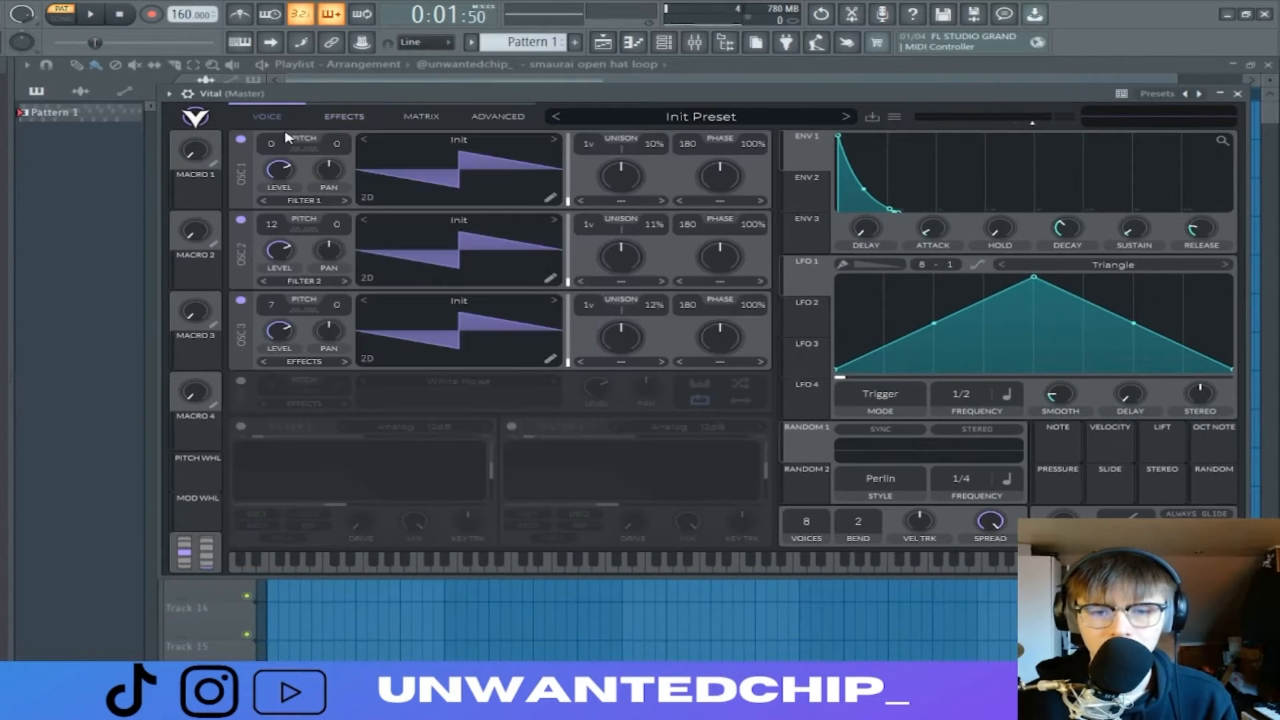
Enable Filter 2 in Vital, route all three oscillators into it, and raise its cutoff during playback
click(511, 426)
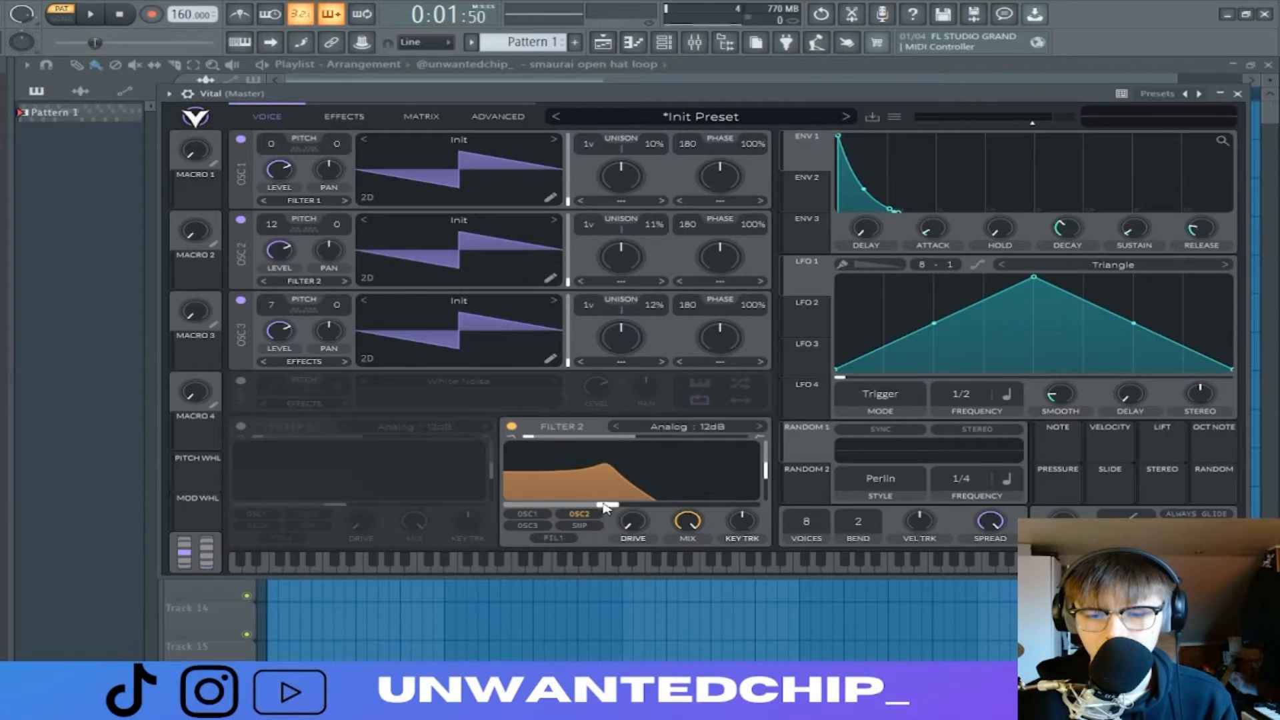
click(539, 515)
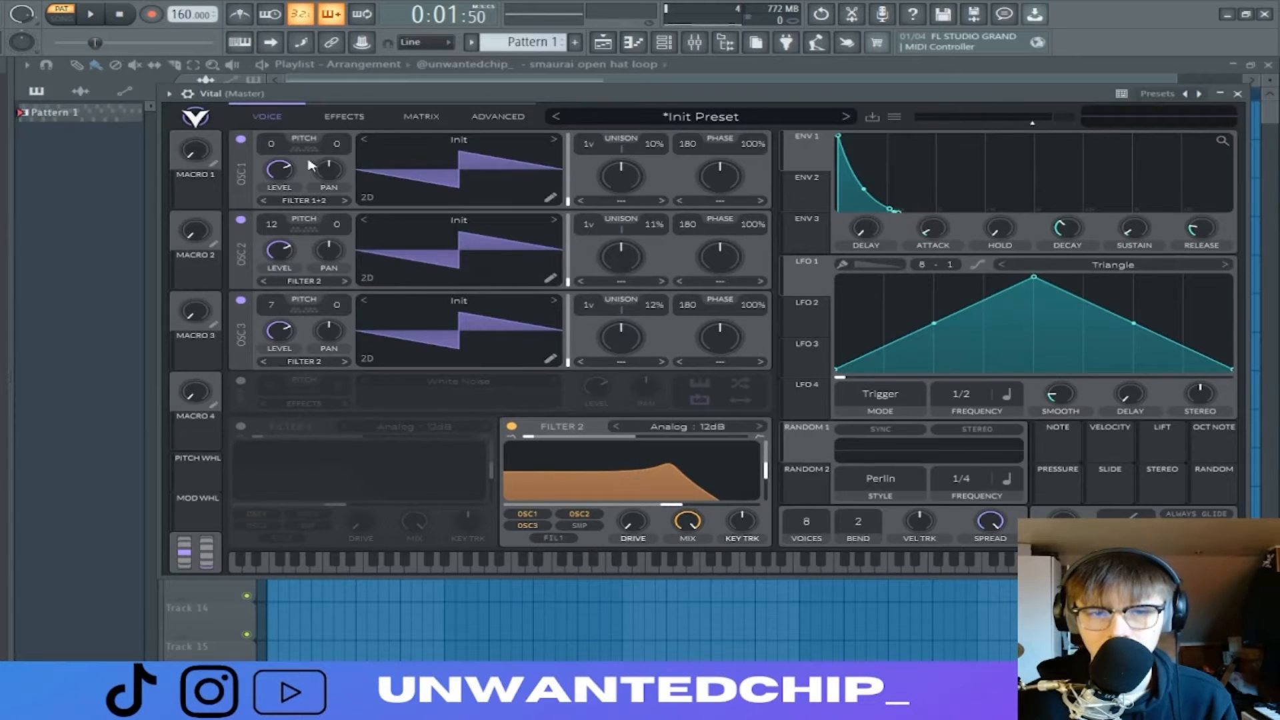
click(94, 15)
drag(674, 504, 717, 510)
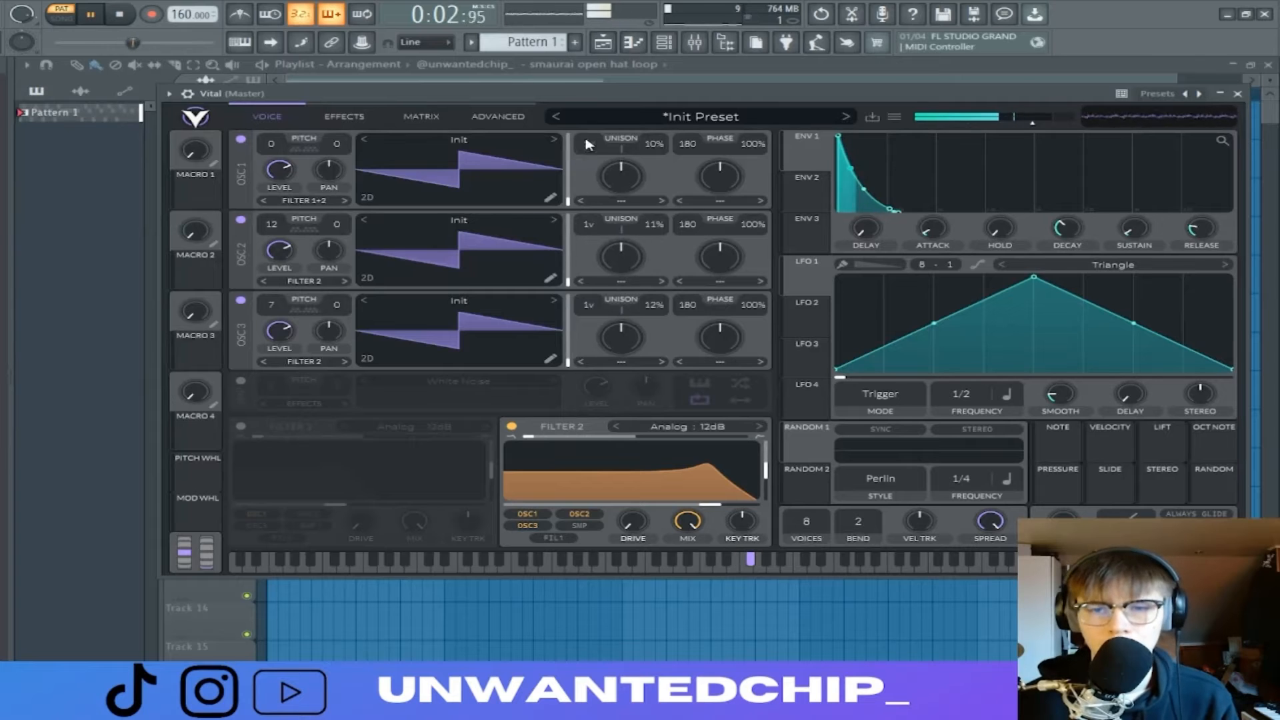
Set the unison voices to 4 on oscillator 1 and 3 on oscillators 2 and 3
drag(585, 140, 586, 133)
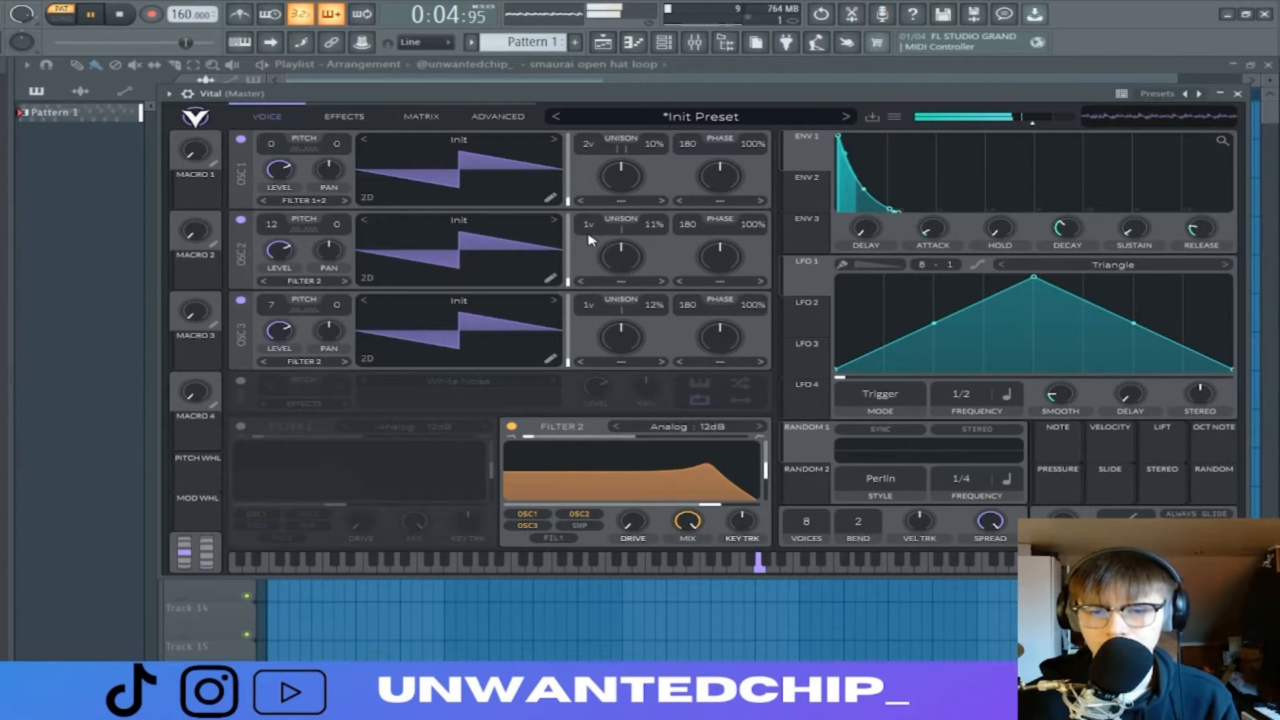
drag(596, 308, 593, 298)
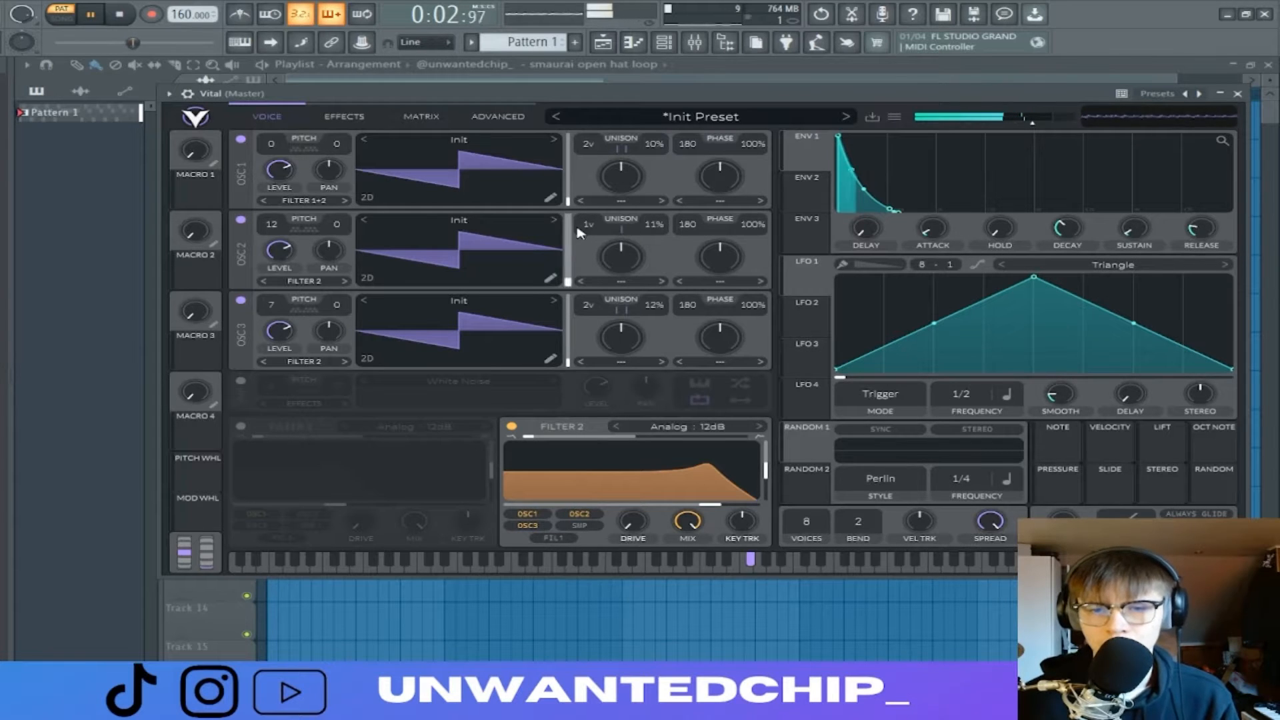
drag(589, 222, 592, 217)
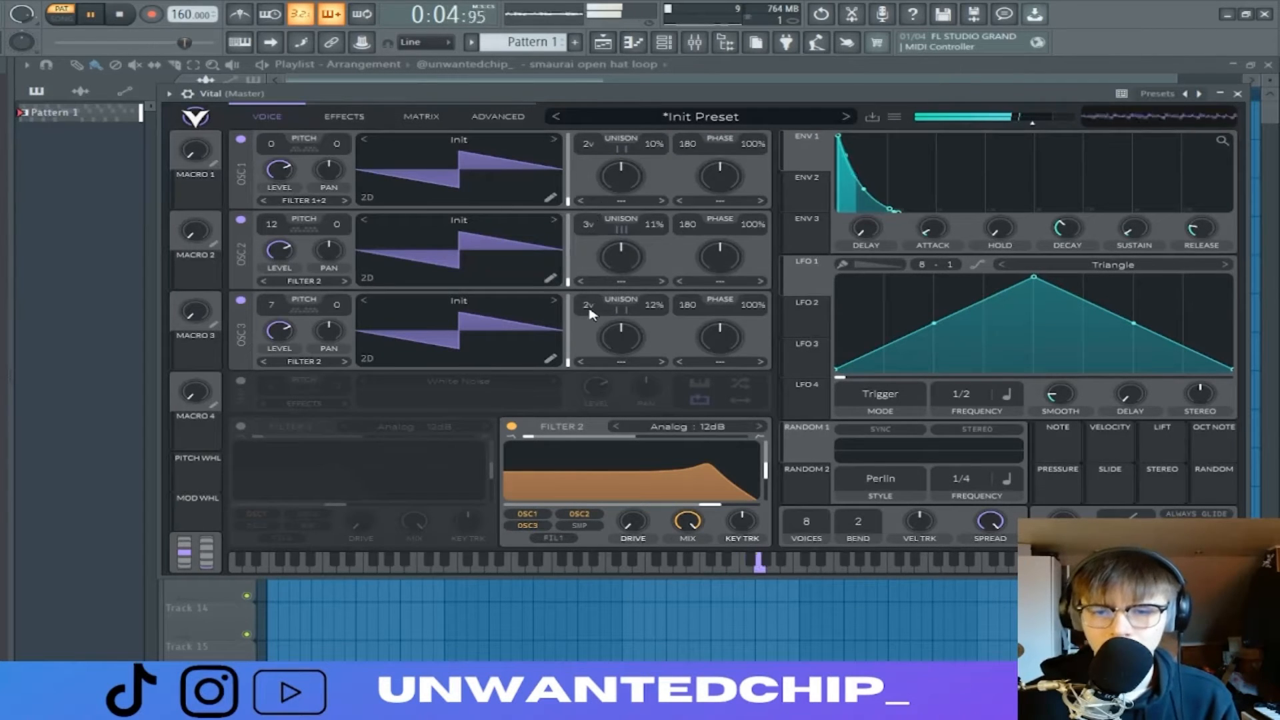
drag(590, 313, 589, 303)
drag(588, 150, 587, 131)
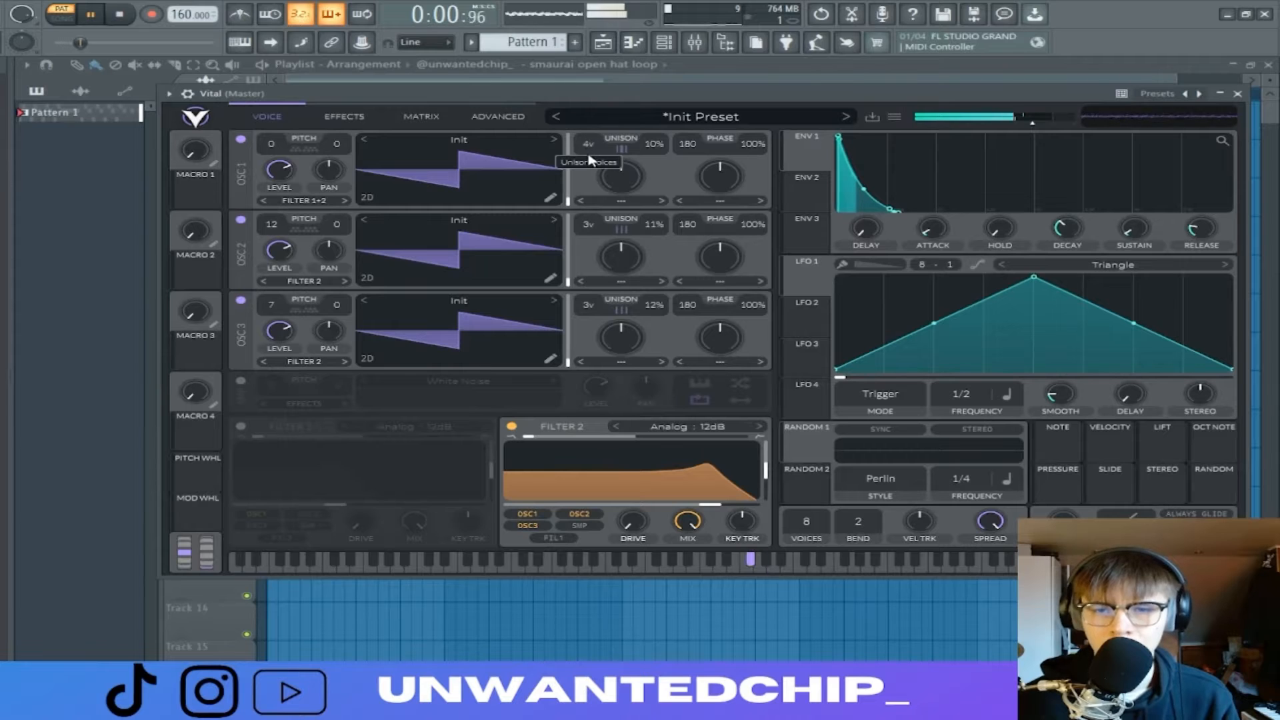
Enable Vital's Reverb effect and cut its low frequencies by raising the low cutoff and lowering its gain
click(344, 117)
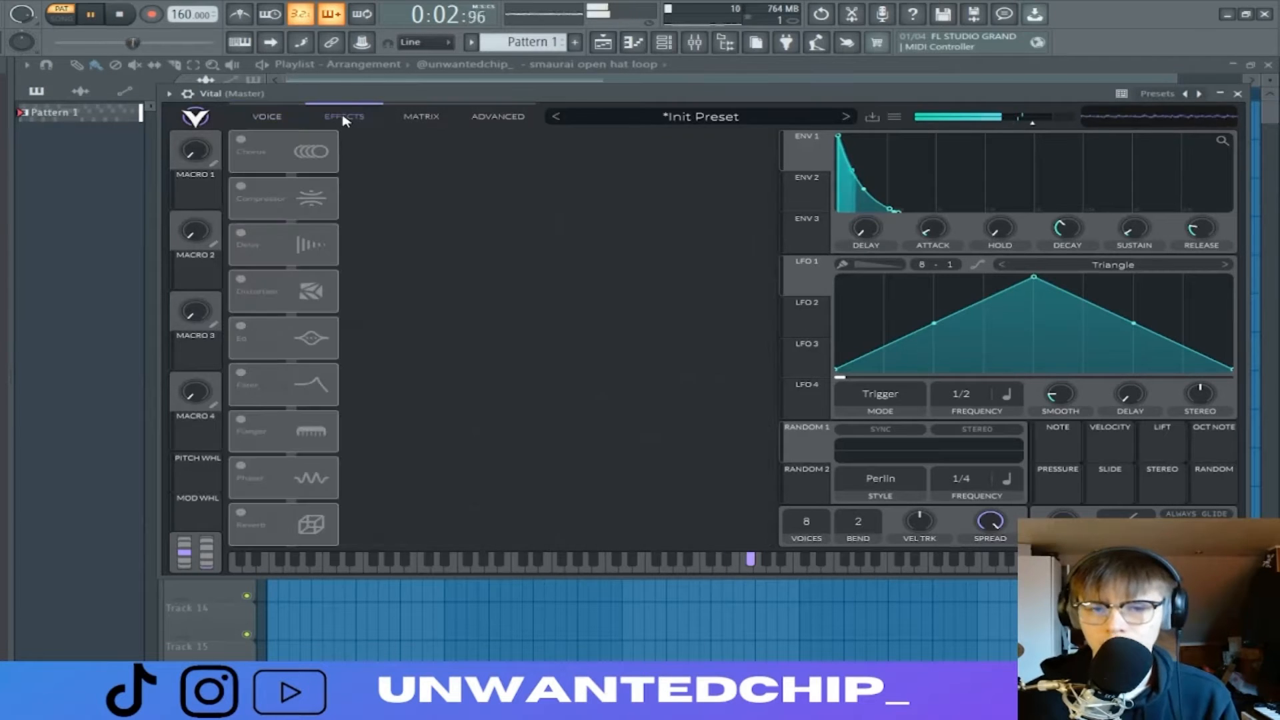
click(244, 510)
drag(436, 153, 472, 170)
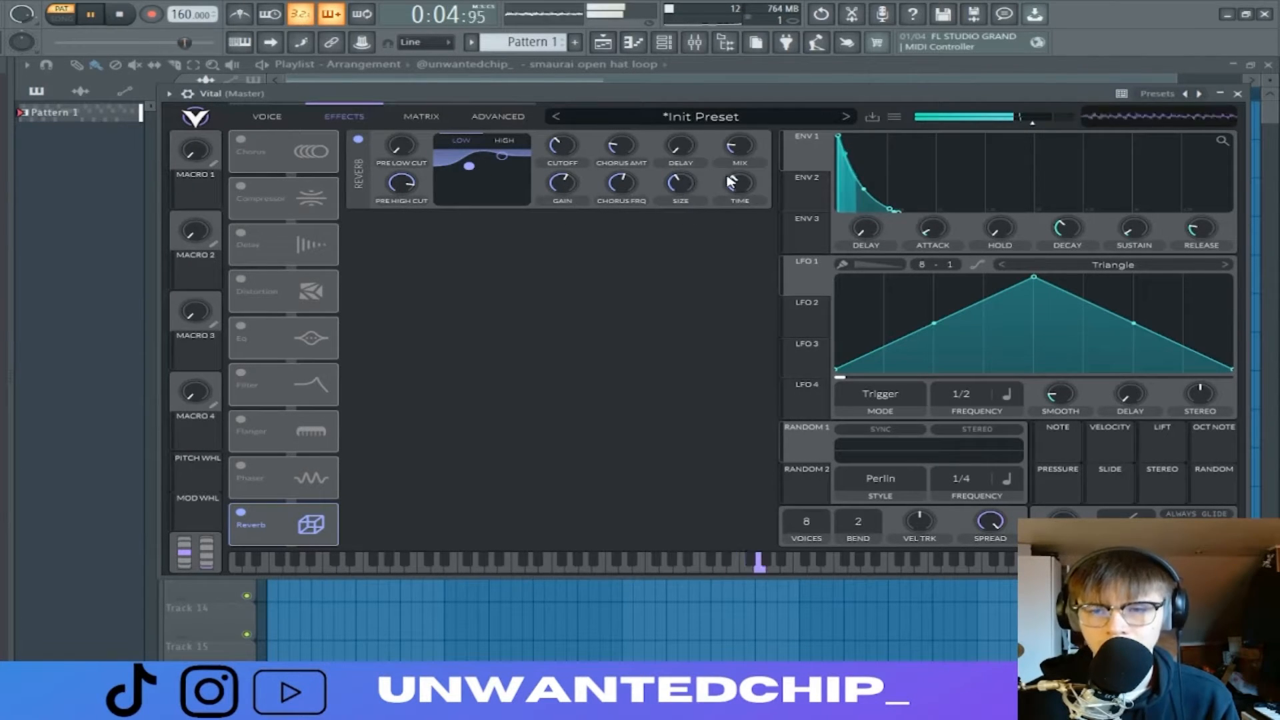
Enable Vital's Delay effect, move it to the start of the effects chain and set its mode to Ping Pong
click(241, 232)
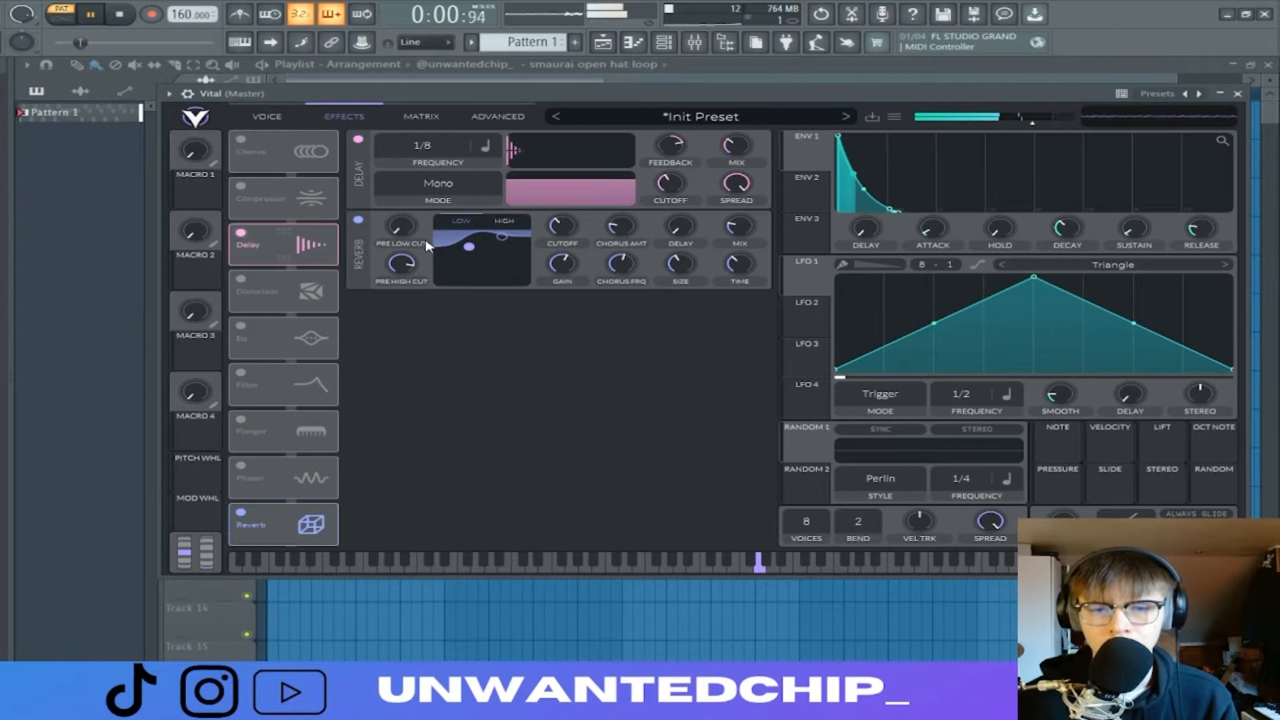
drag(284, 245, 304, 181)
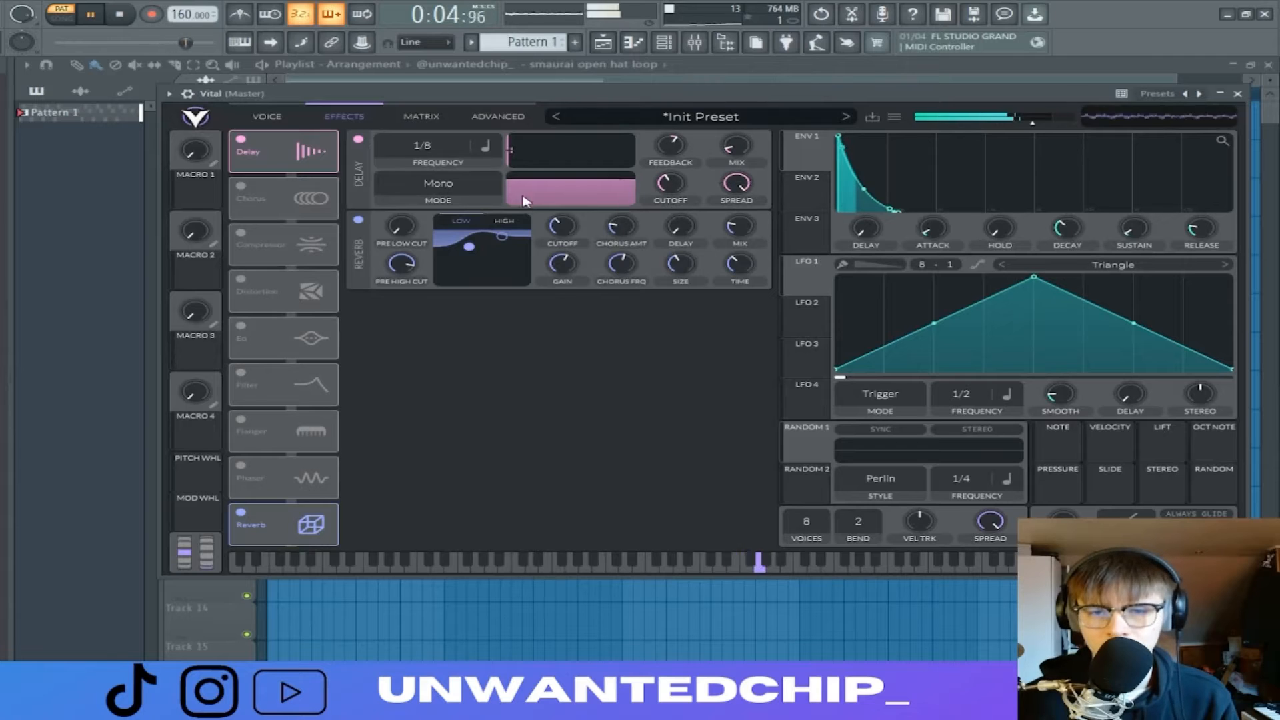
click(458, 189)
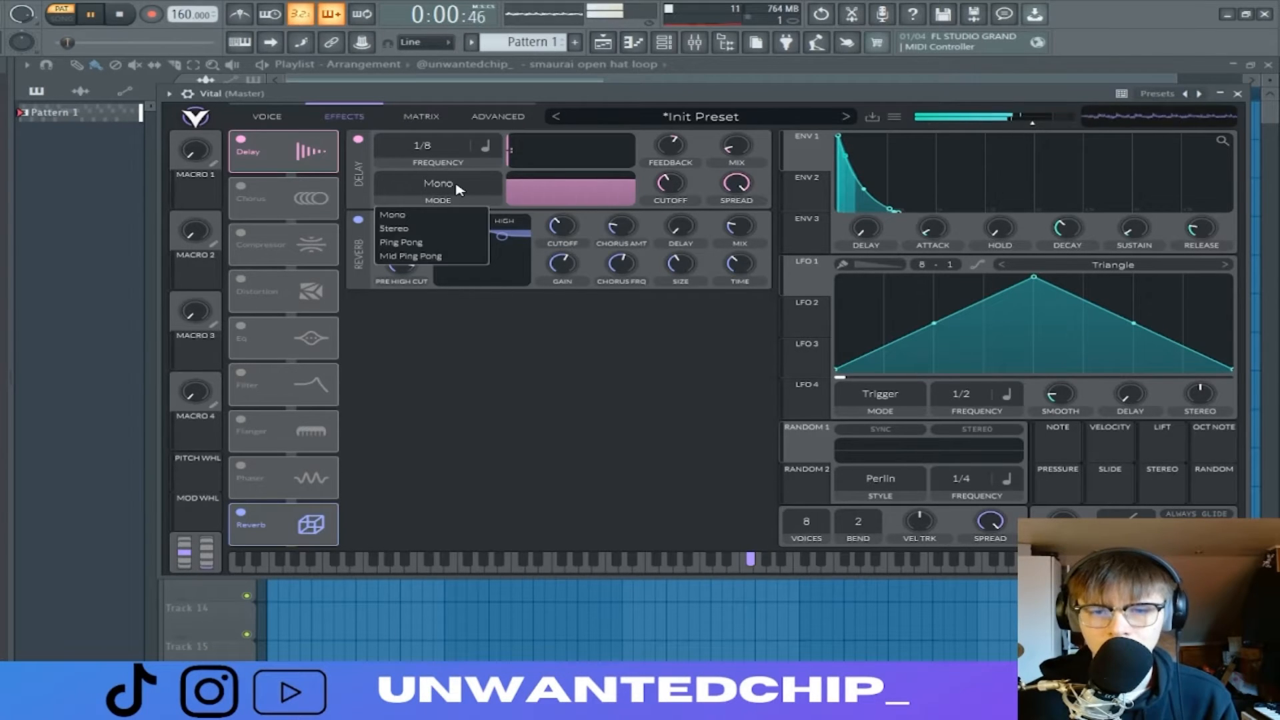
click(444, 243)
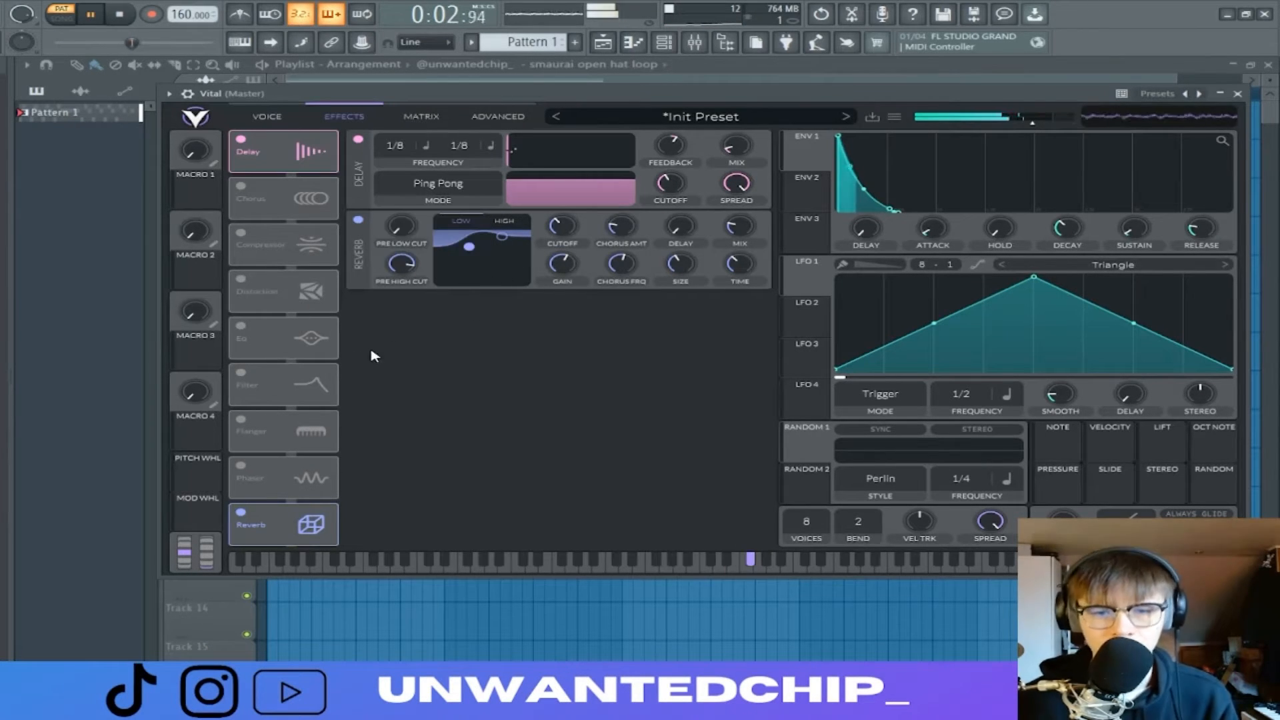
Enable Vital's Distortion effect with Soft Clip, raise its drive slightly and lower its mix
click(292, 283)
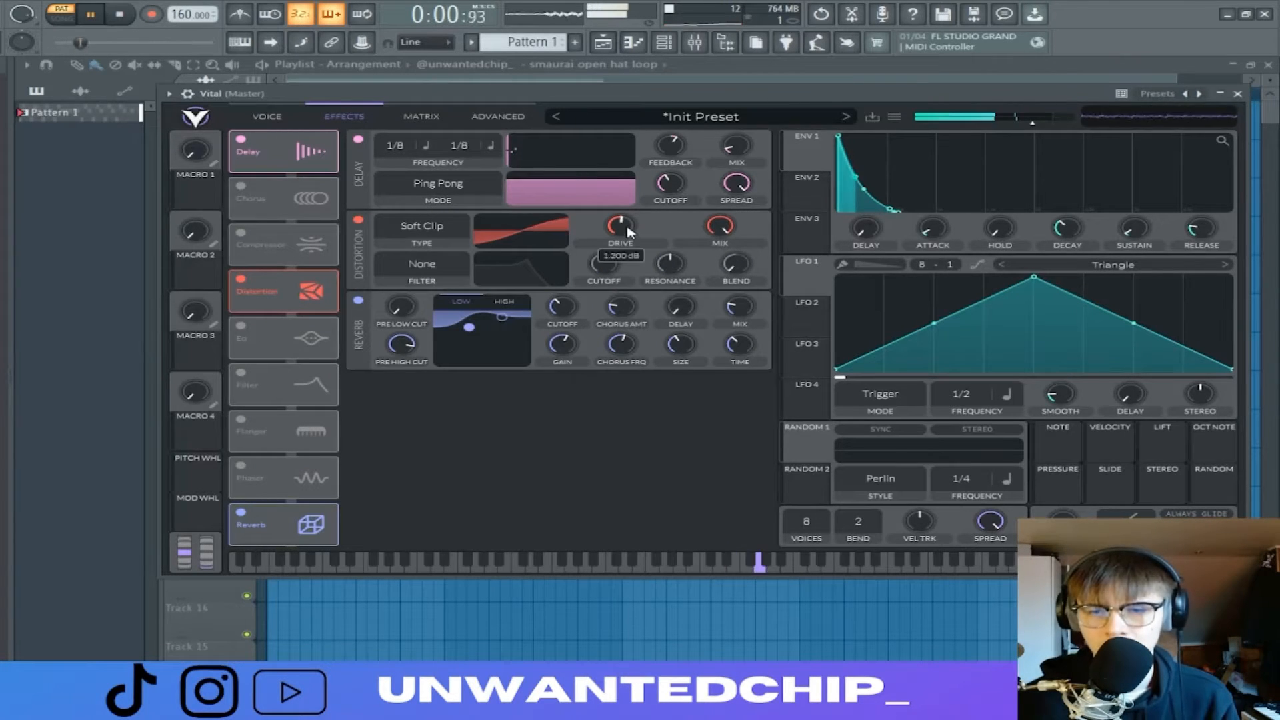
drag(622, 228, 630, 228)
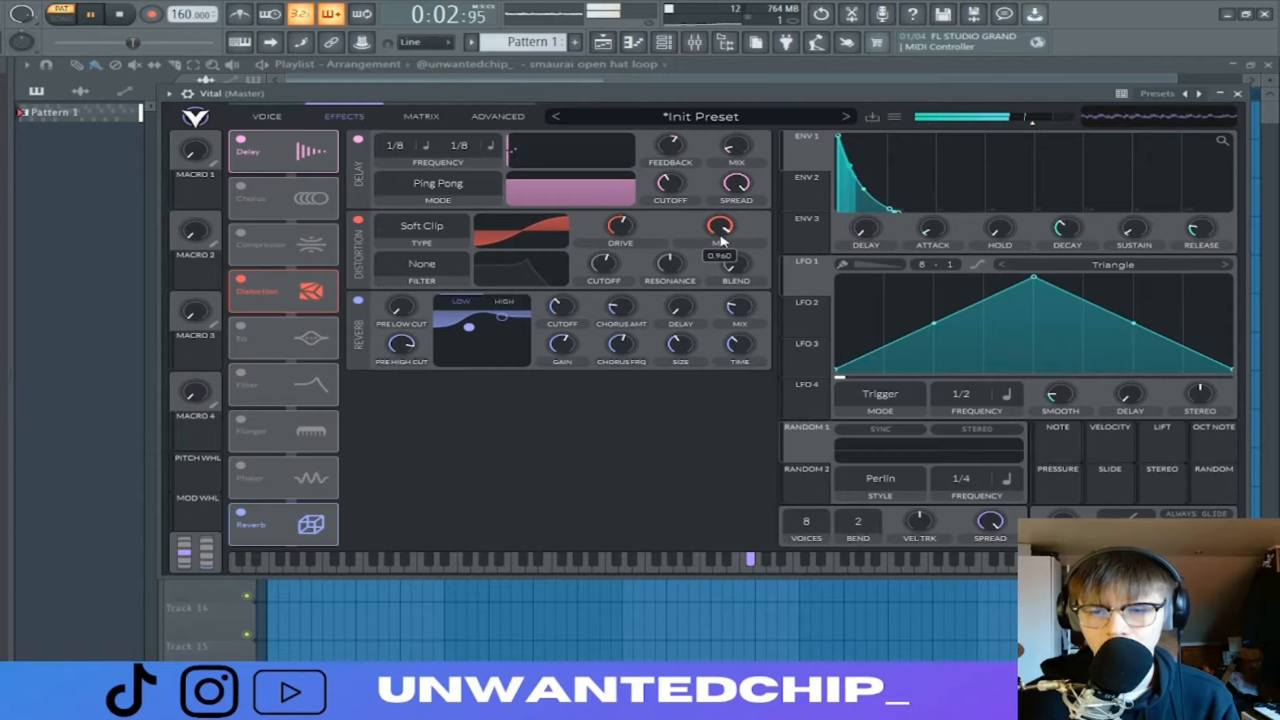
drag(624, 231, 624, 225)
drag(713, 229, 714, 251)
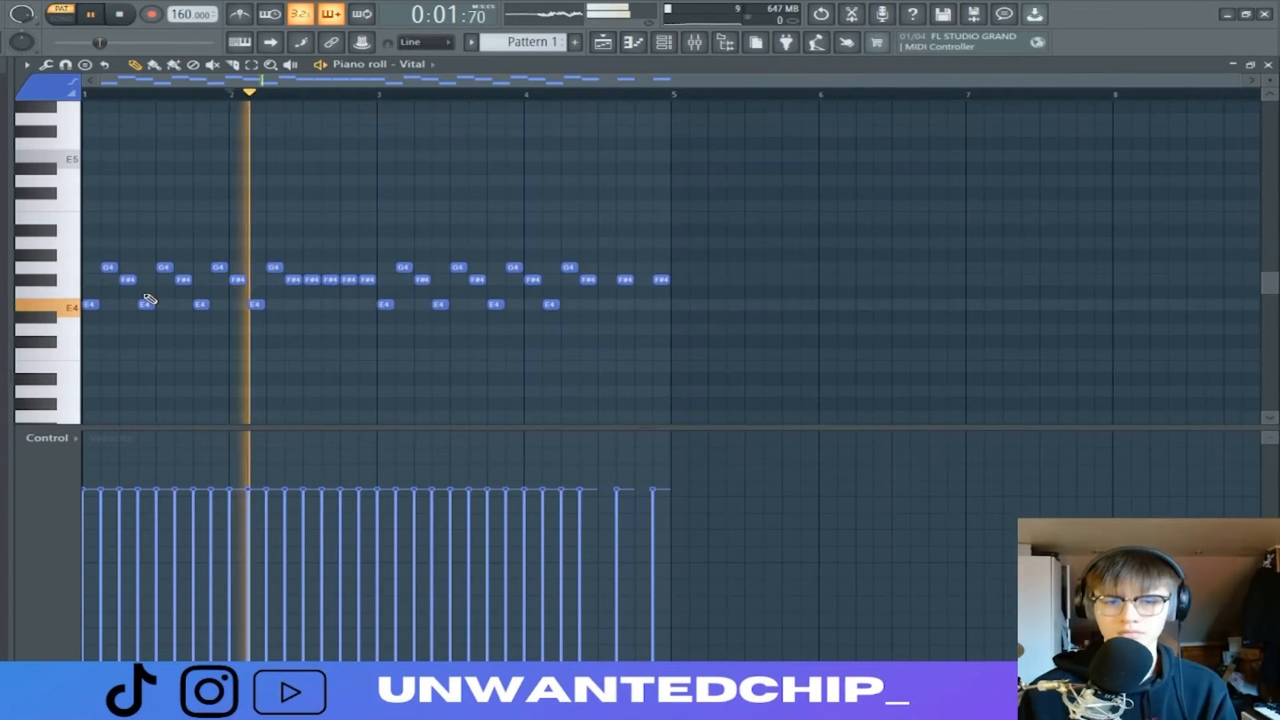
Play back the Vital melody pattern and stop playback
key(space)
key(space)
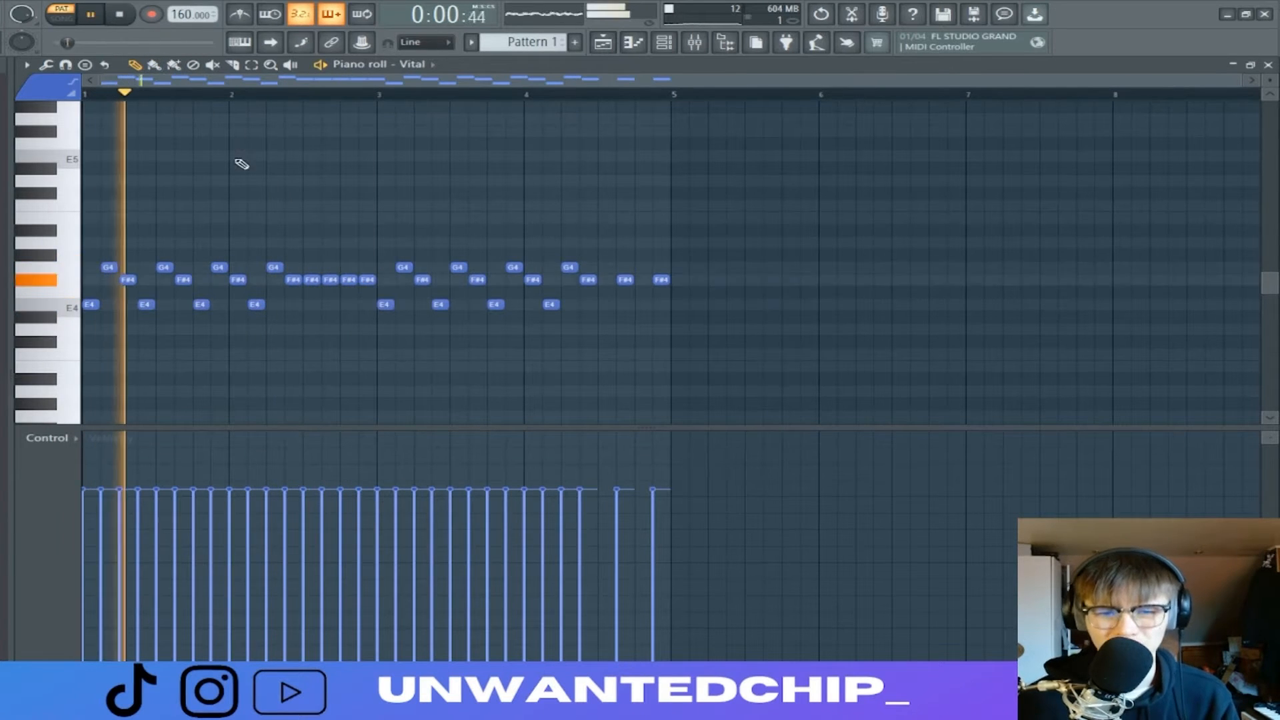
click(119, 16)
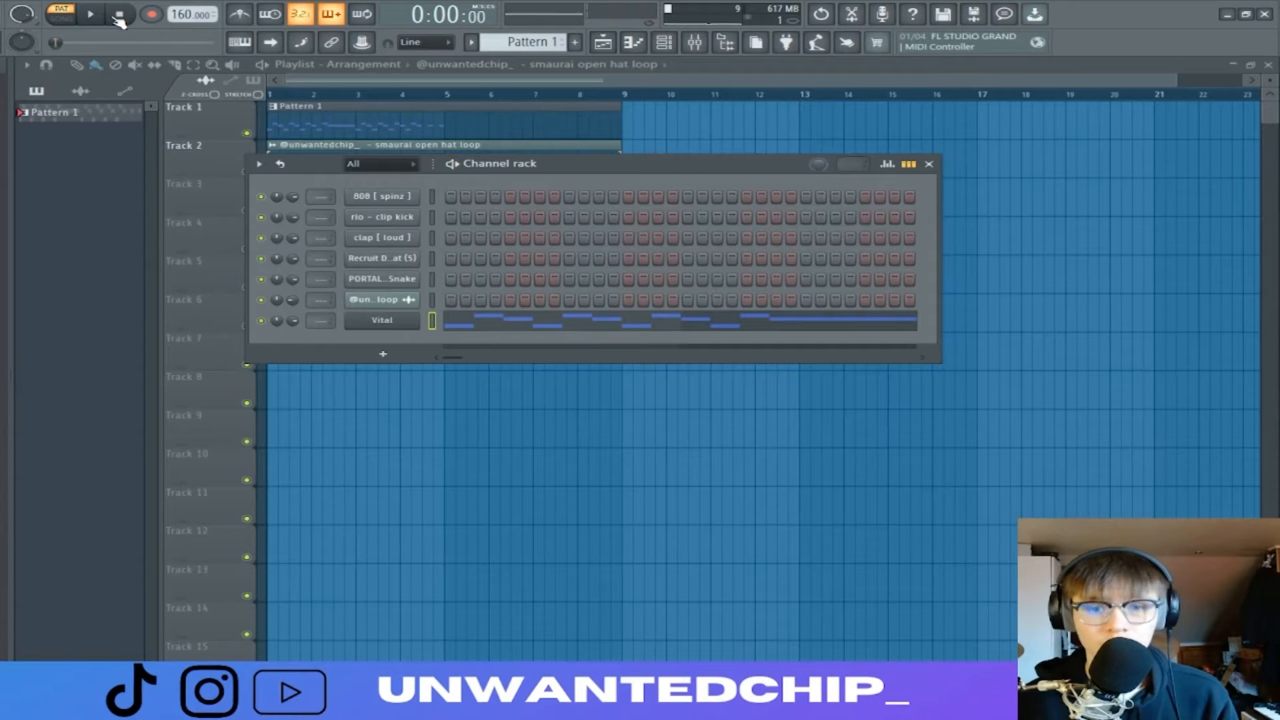
Place a hit on step 13 of the clap [ loud ] channel and open the channel in the piano roll
key(space)
click(628, 238)
key(space)
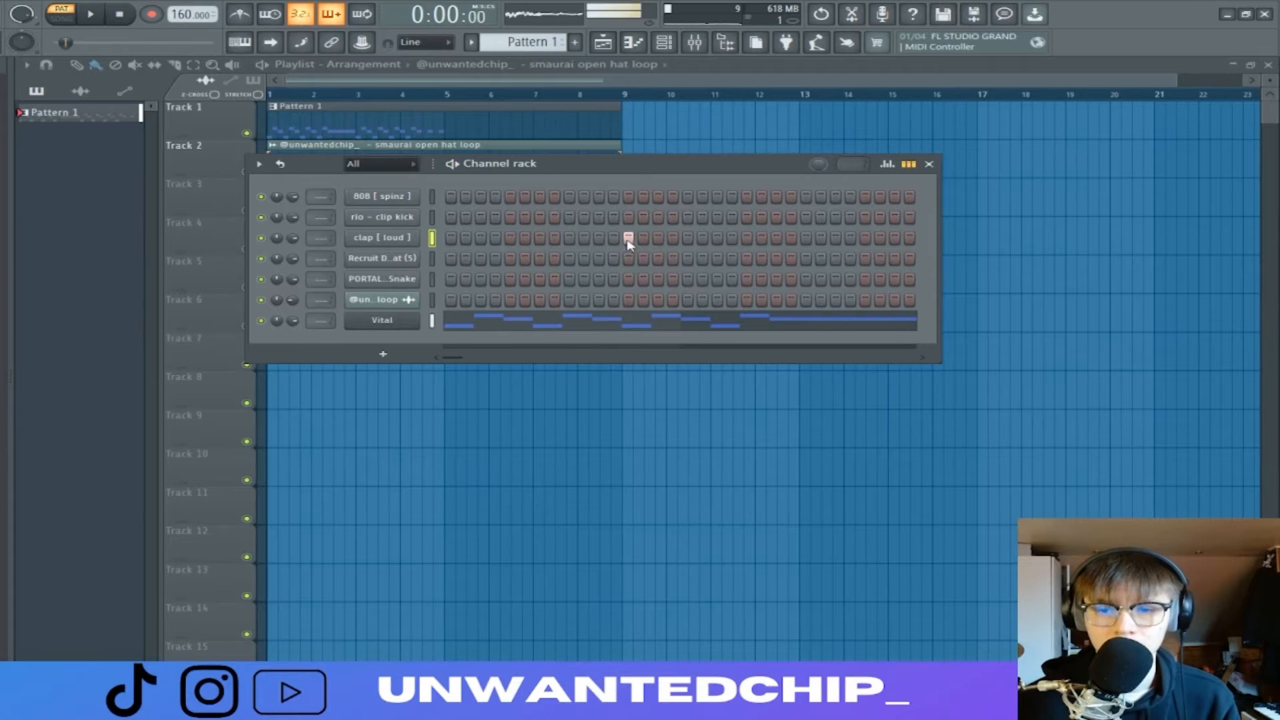
right_click(628, 238)
right_click(404, 238)
click(409, 242)
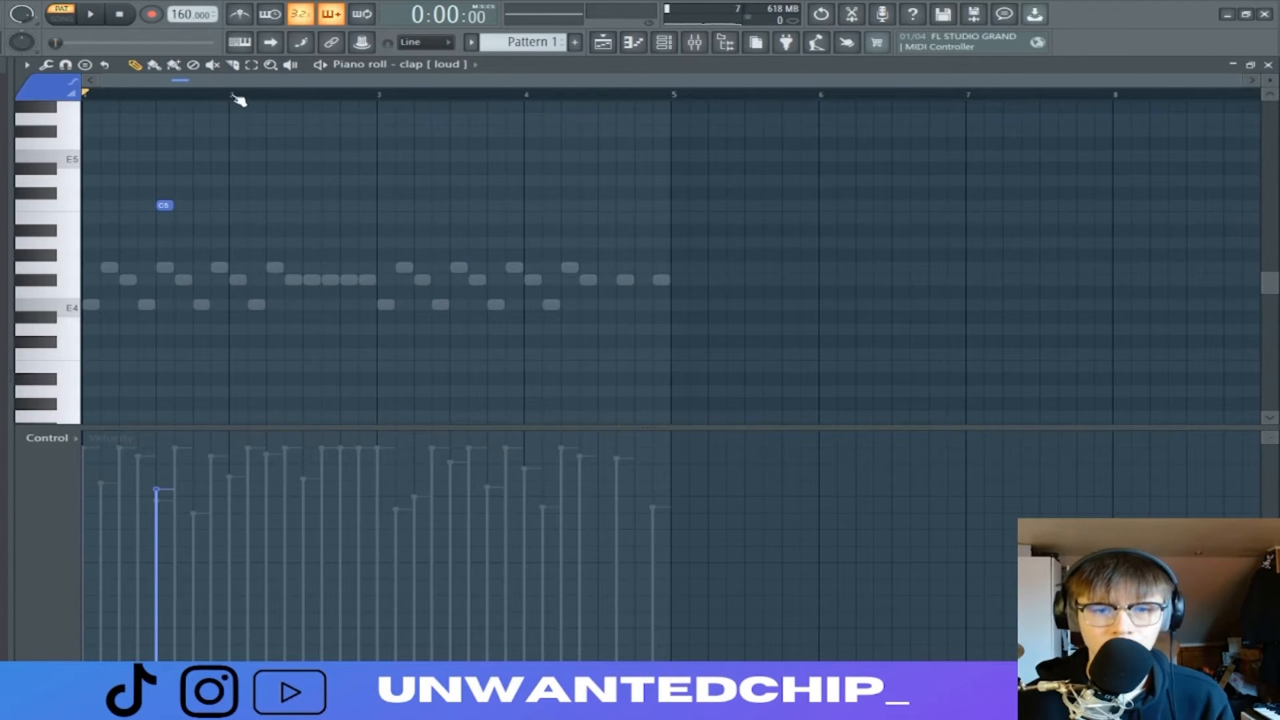
Select bar 1 of the clap pattern and duplicate it until a clap falls in each of the eight bars
drag(233, 95, 87, 95)
key(ctrl+b)
key(ctrl+b)
key(ctrl+b)
key(ctrl+b)
key(ctrl+b)
key(ctrl+b)
key(ctrl+b)
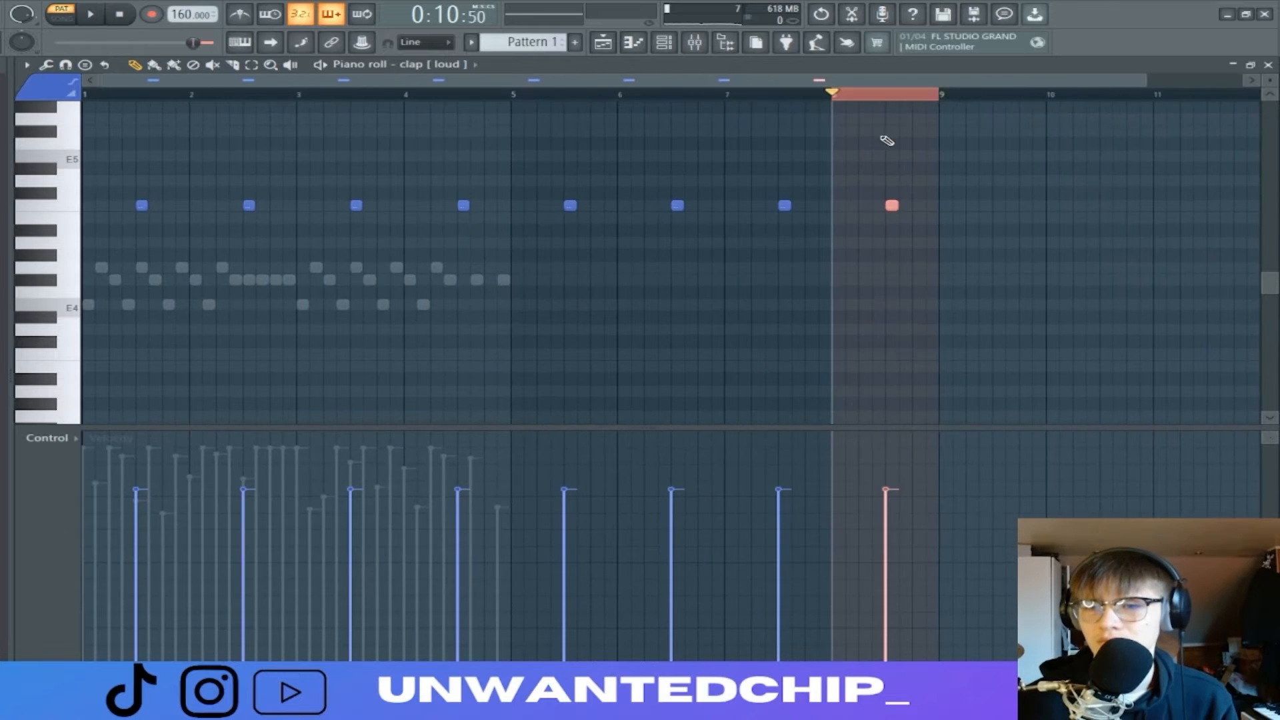
ctrl+click(930, 100)
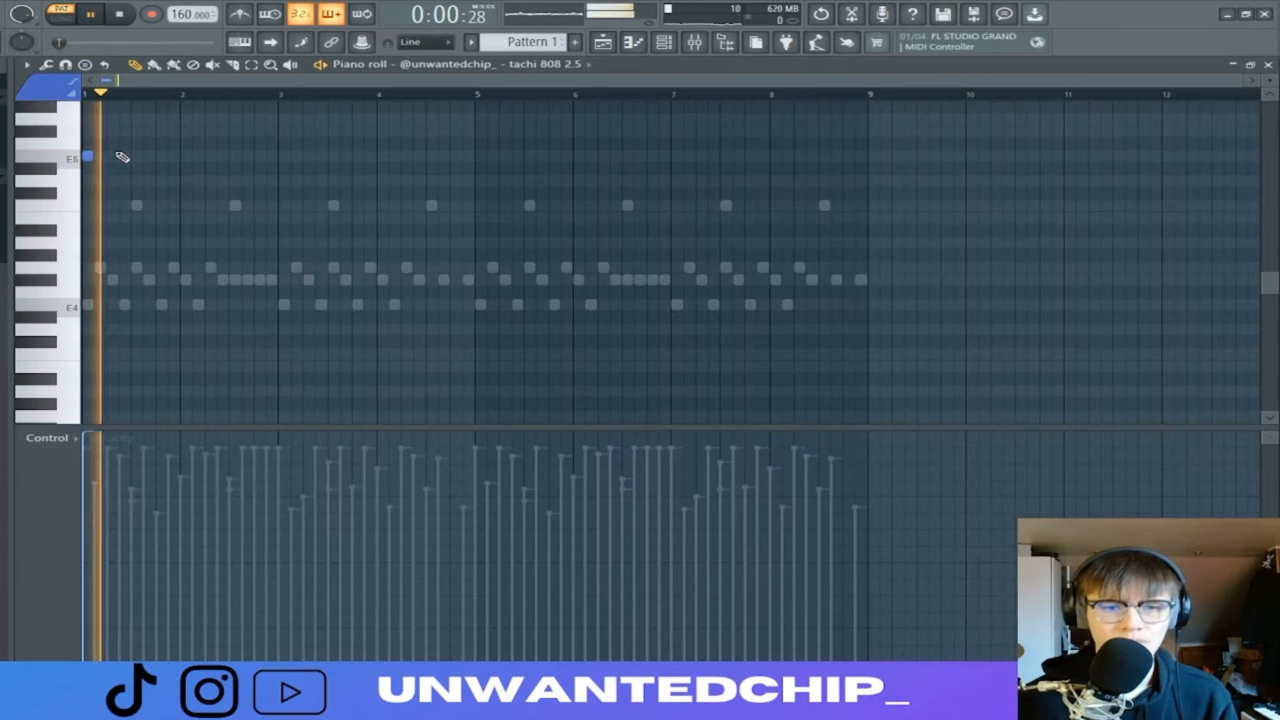
Add E5 notes for the tachi 808 2.5 in bars 1, 3 and 4, following the melody's rhythm during playback
click(127, 159)
key(space)
click(162, 157)
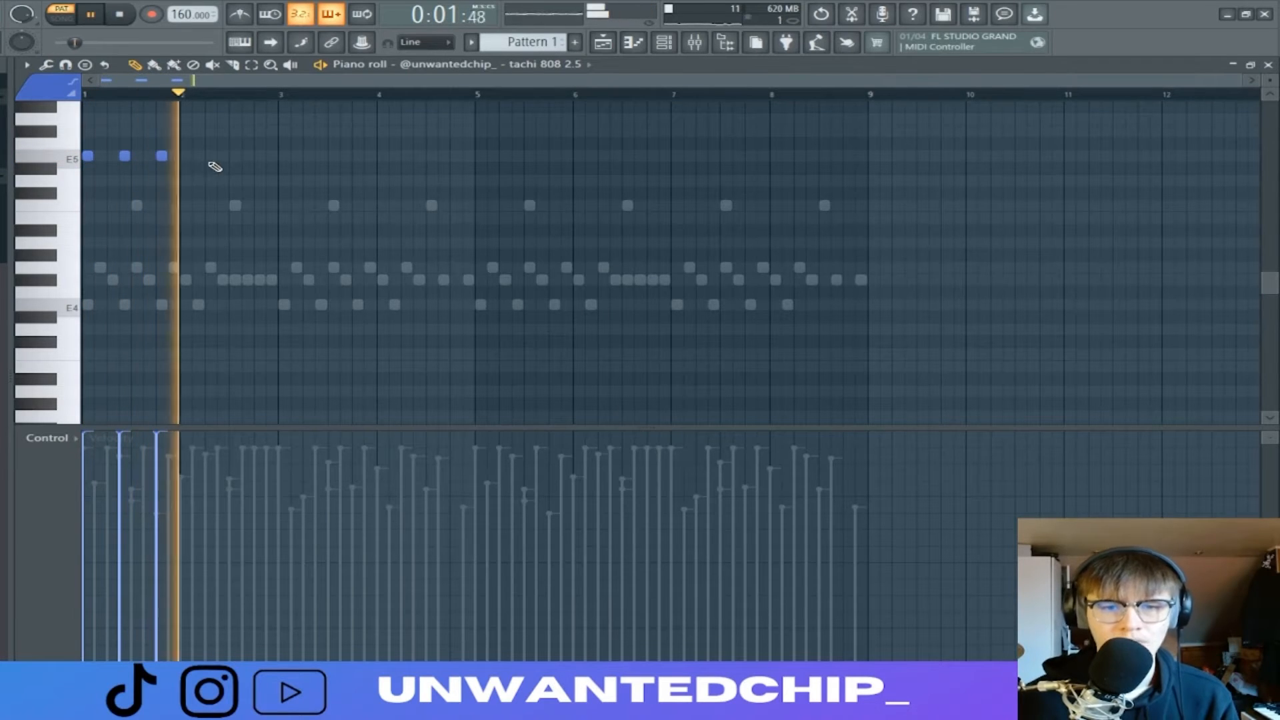
click(284, 158)
click(321, 158)
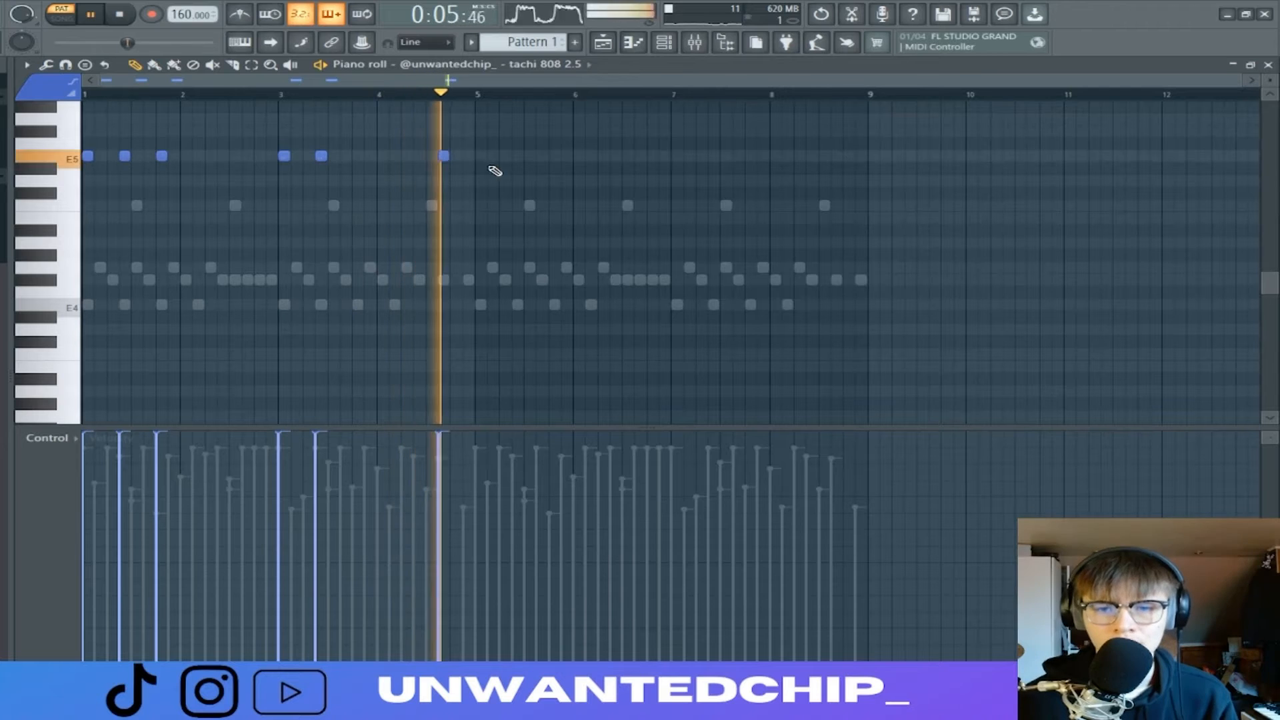
click(443, 157)
Stretch the 808 notes so each reaches the next, up to the end of bar 4, and duplicate the phrase into bars 5 to 8
key(space)
key(space)
drag(450, 160, 473, 162)
key(ctrl+l)
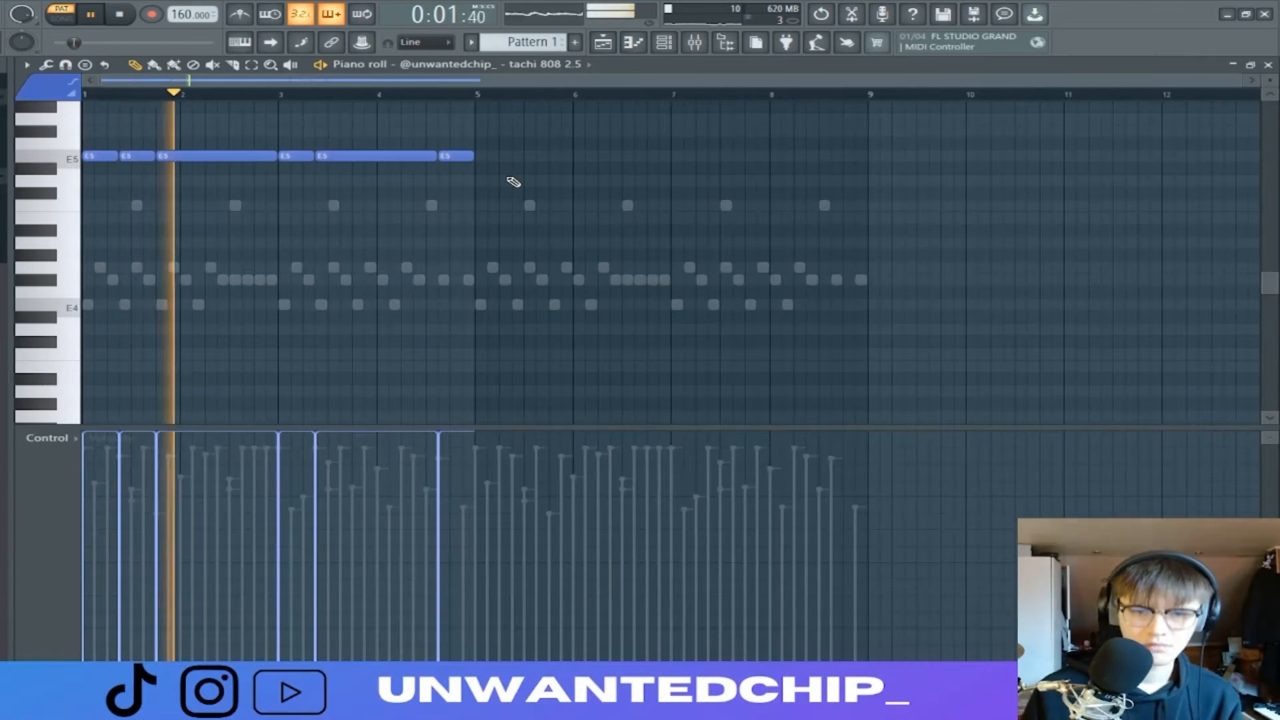
key(ctrl+b)
key(ctrl+d)
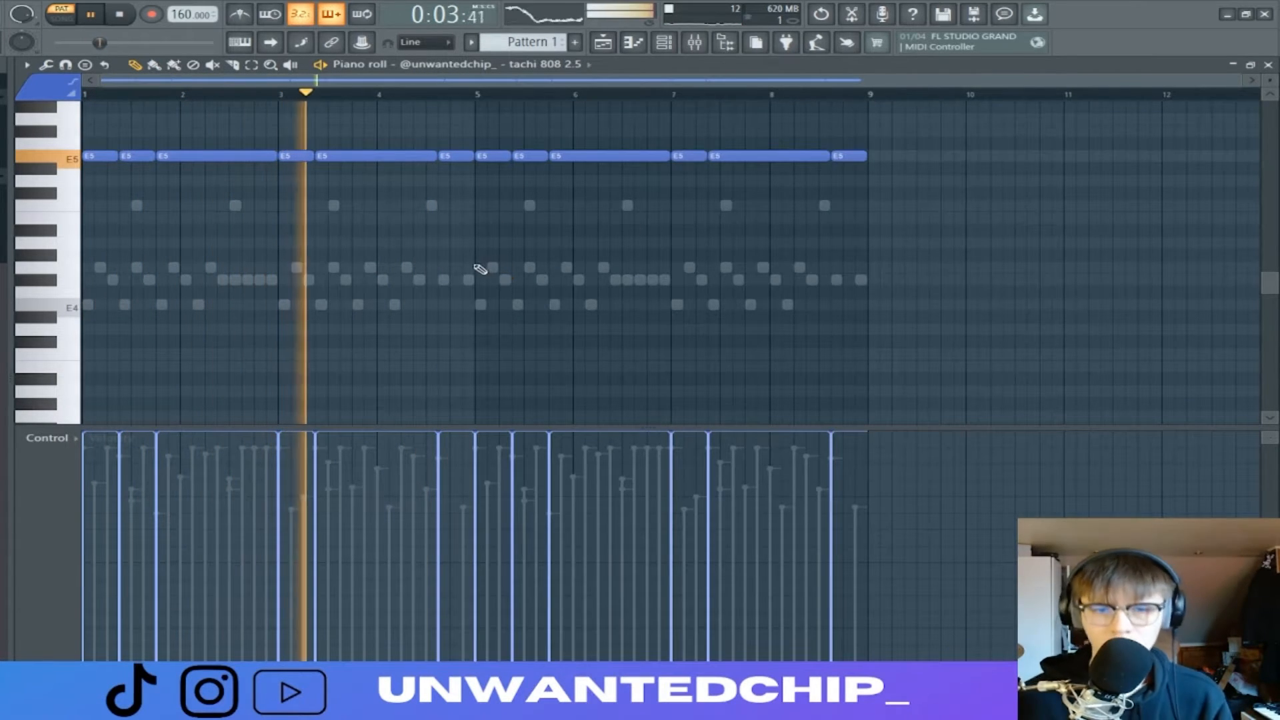
Raise the tachi 808 2.5 sample's trim to maximum and boost it with the sampler's precomputed effects
key(F7)
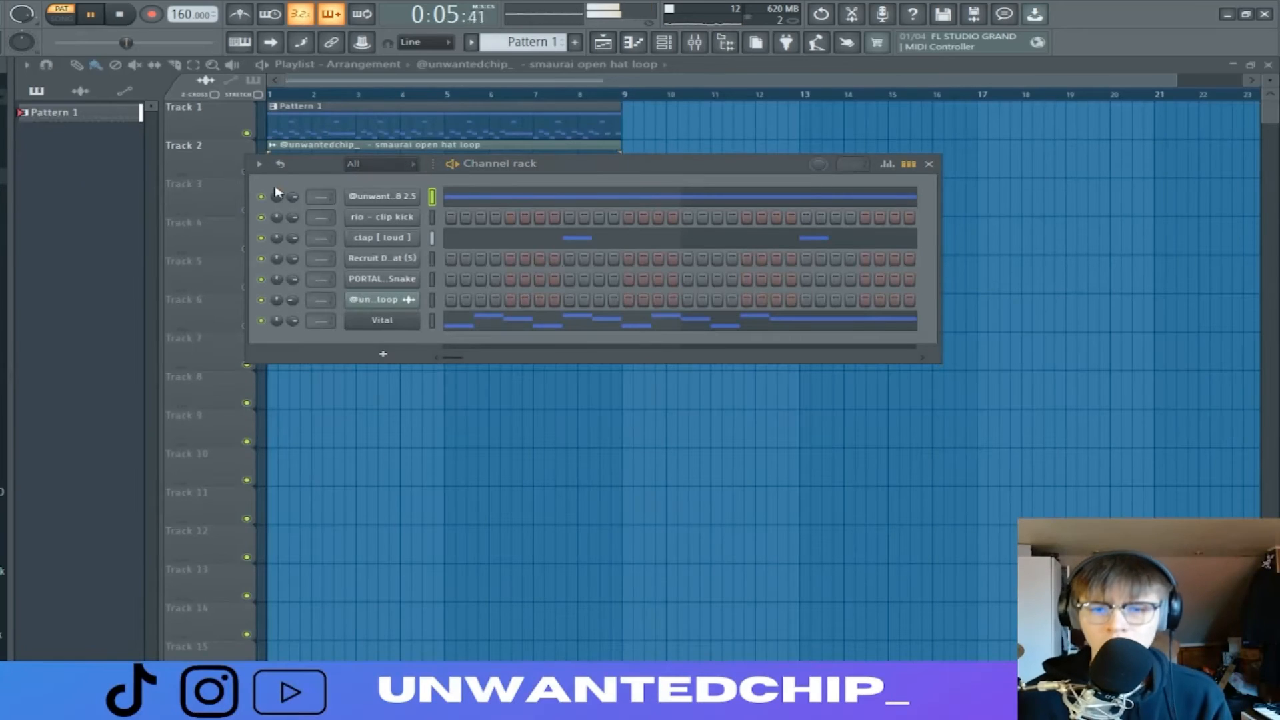
click(402, 198)
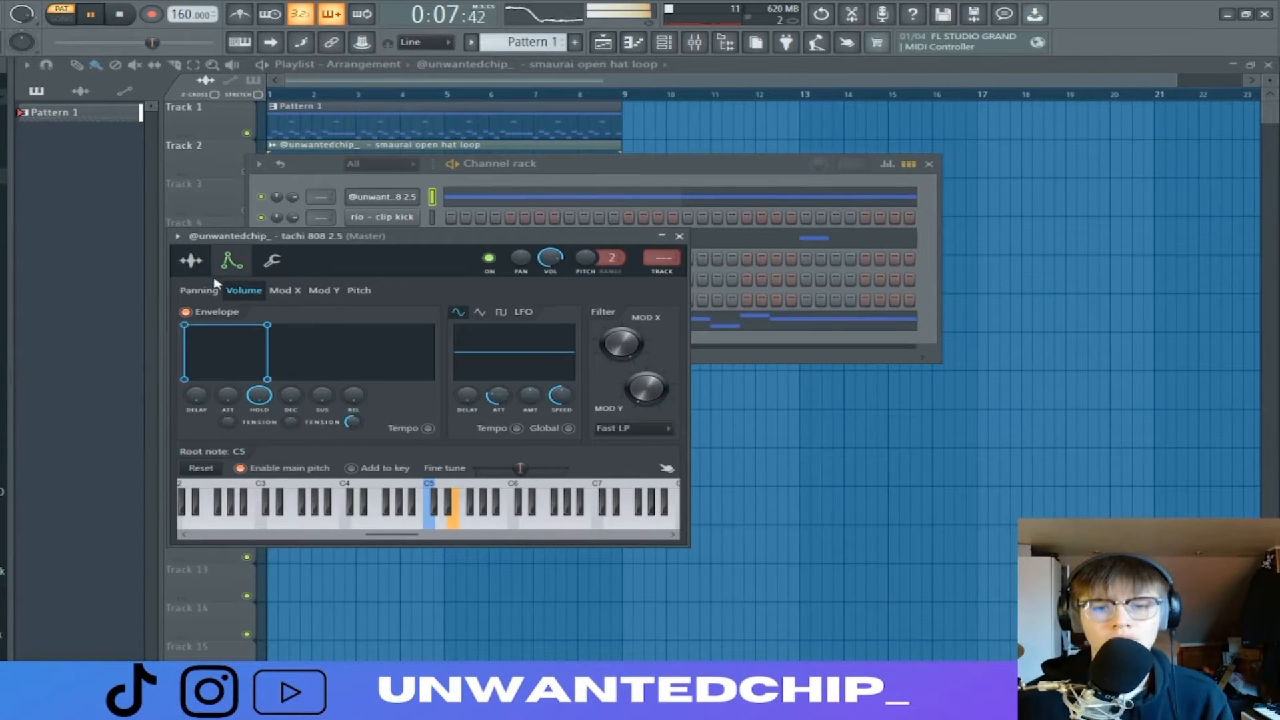
click(190, 260)
drag(652, 430, 657, 360)
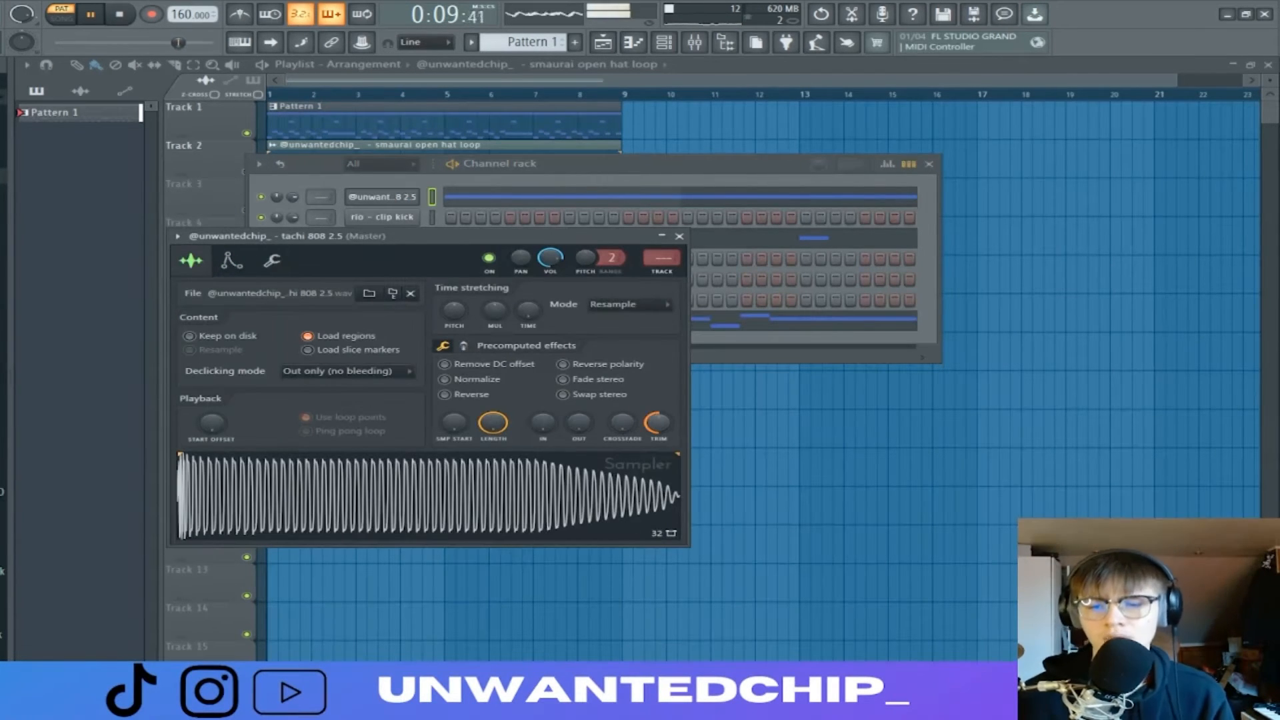
click(564, 379)
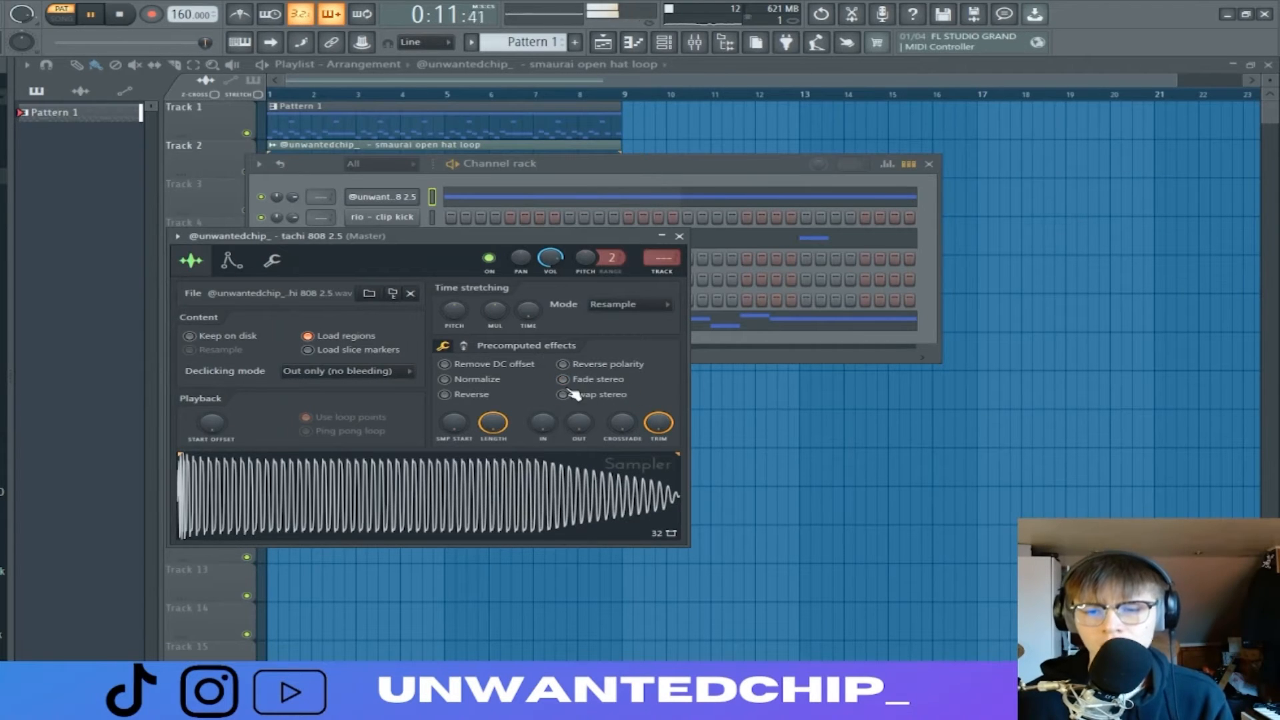
click(463, 345)
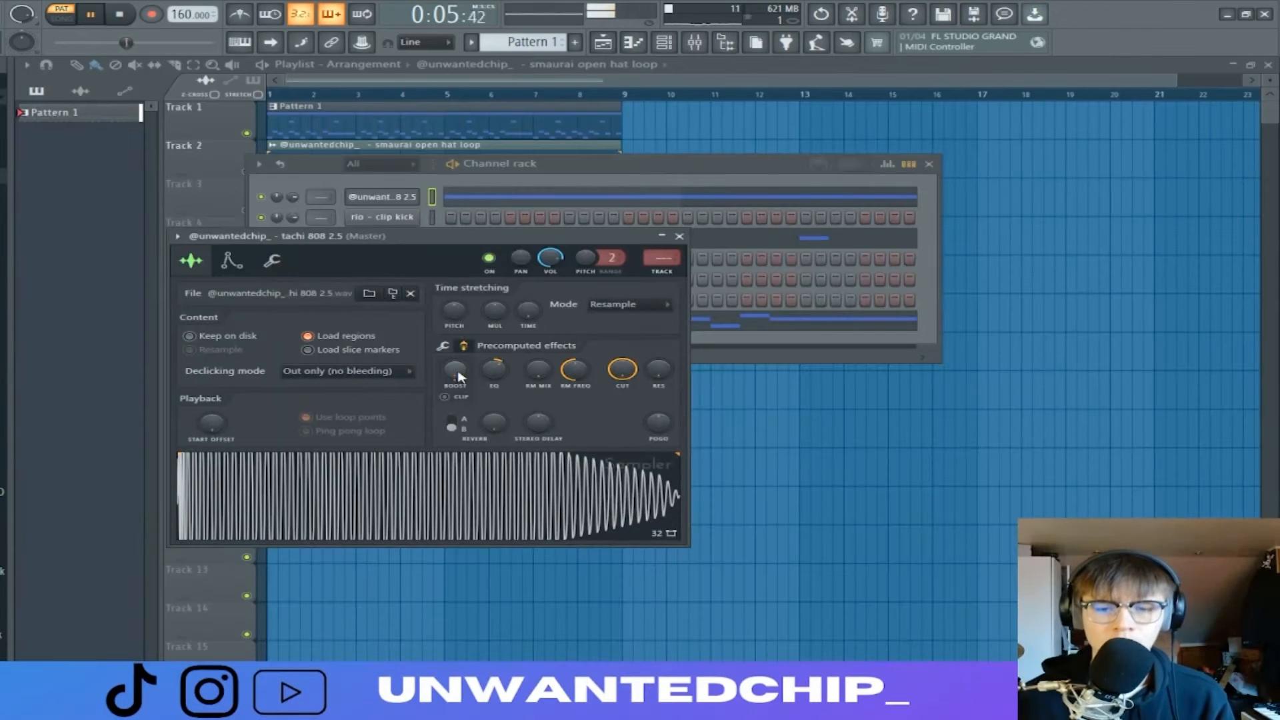
click(679, 236)
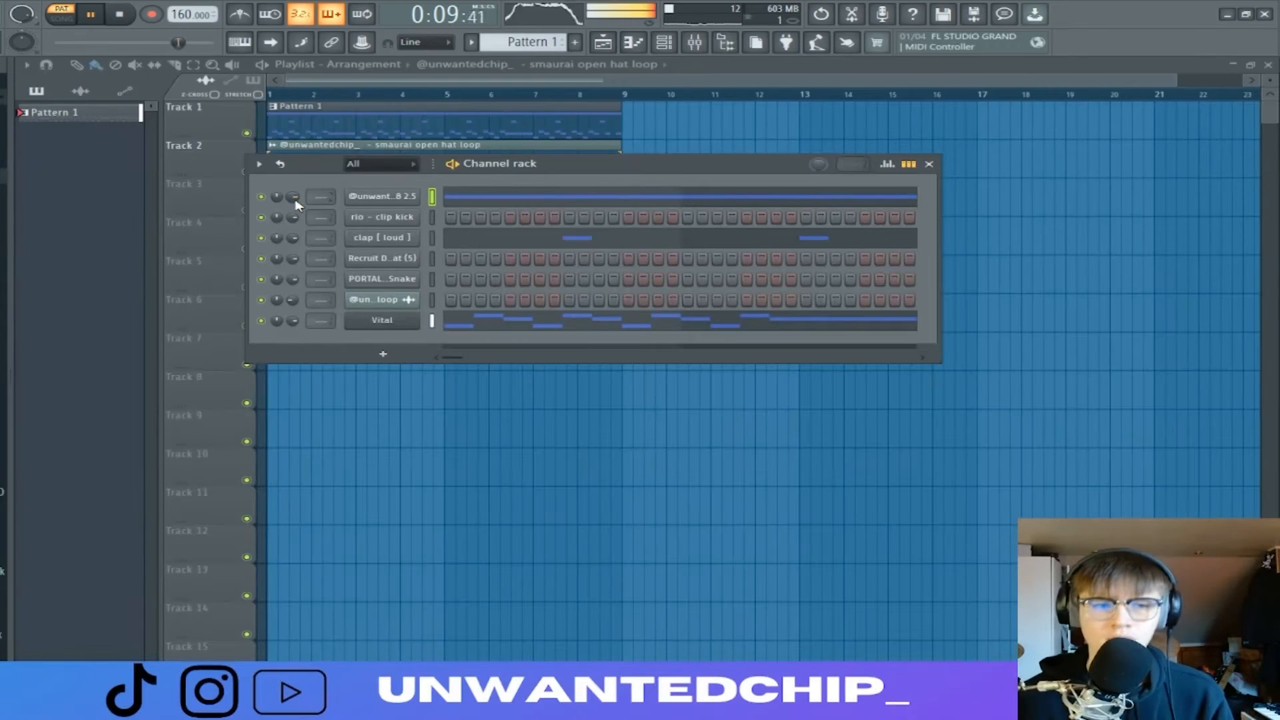
click(388, 197)
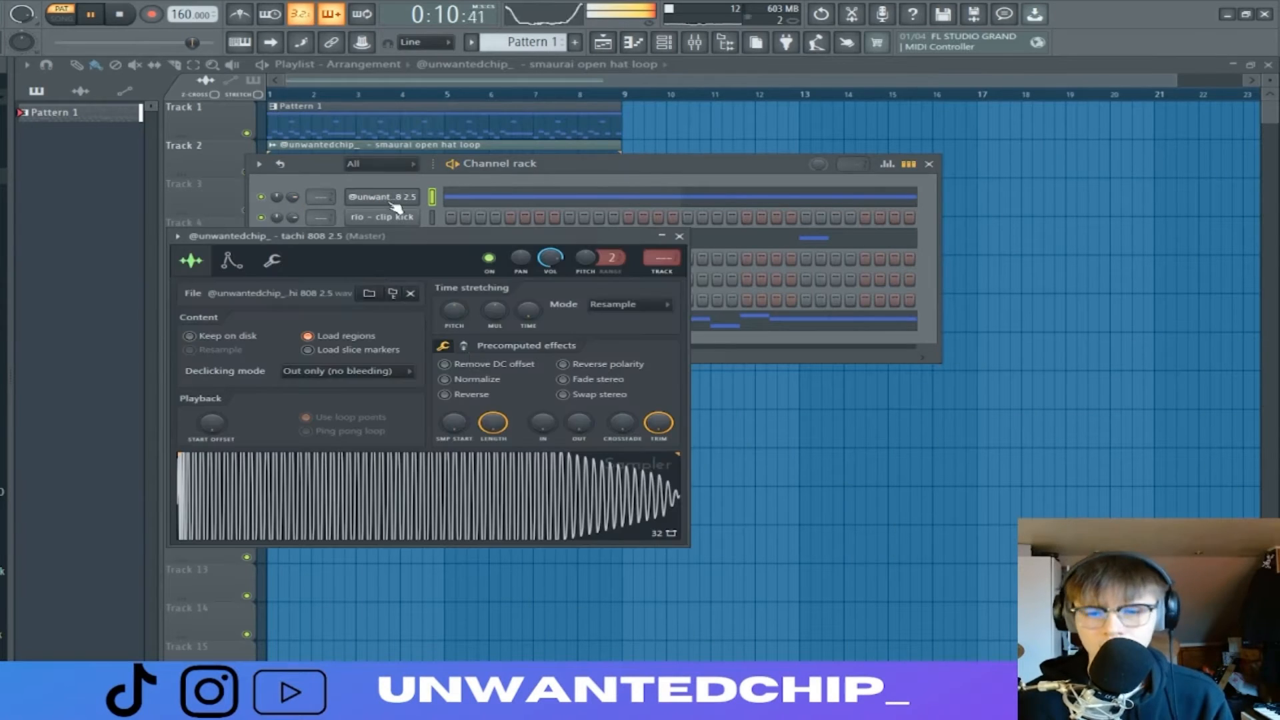
click(464, 346)
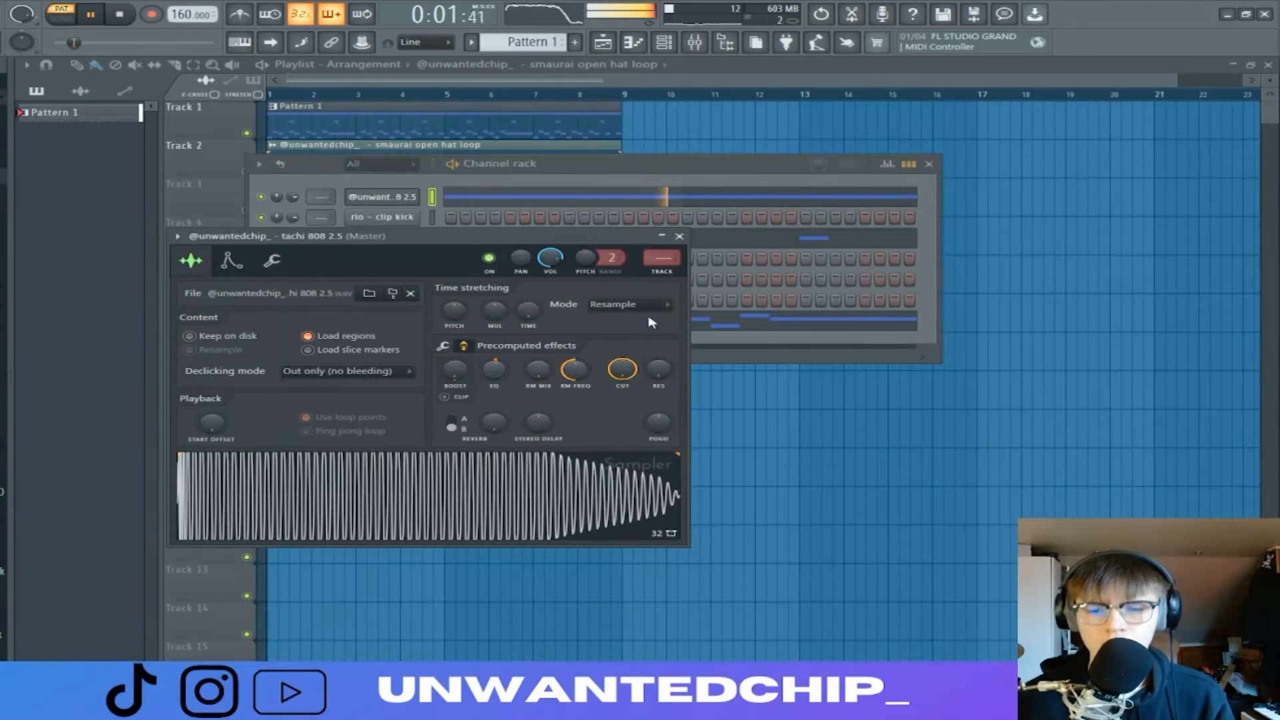
click(679, 236)
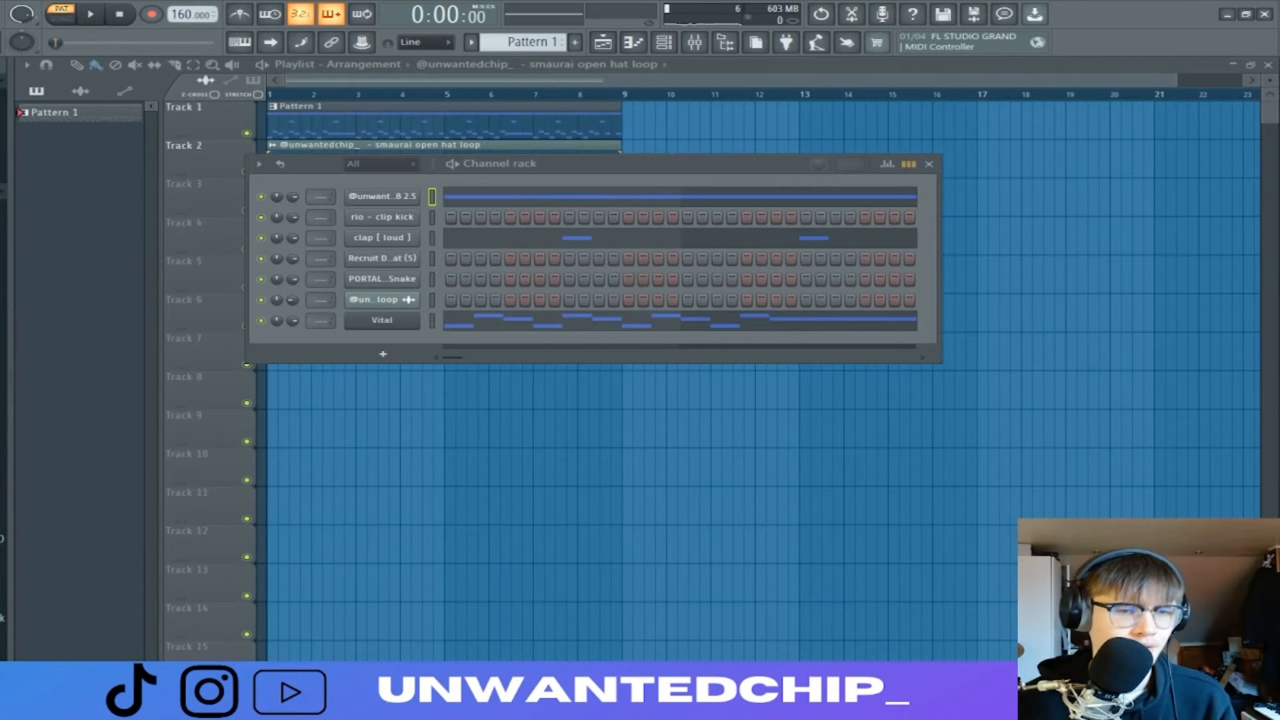
Fill the Recruit Drum Kit hat channel on every 2 steps and open it in the piano roll
key(space)
right_click(418, 257)
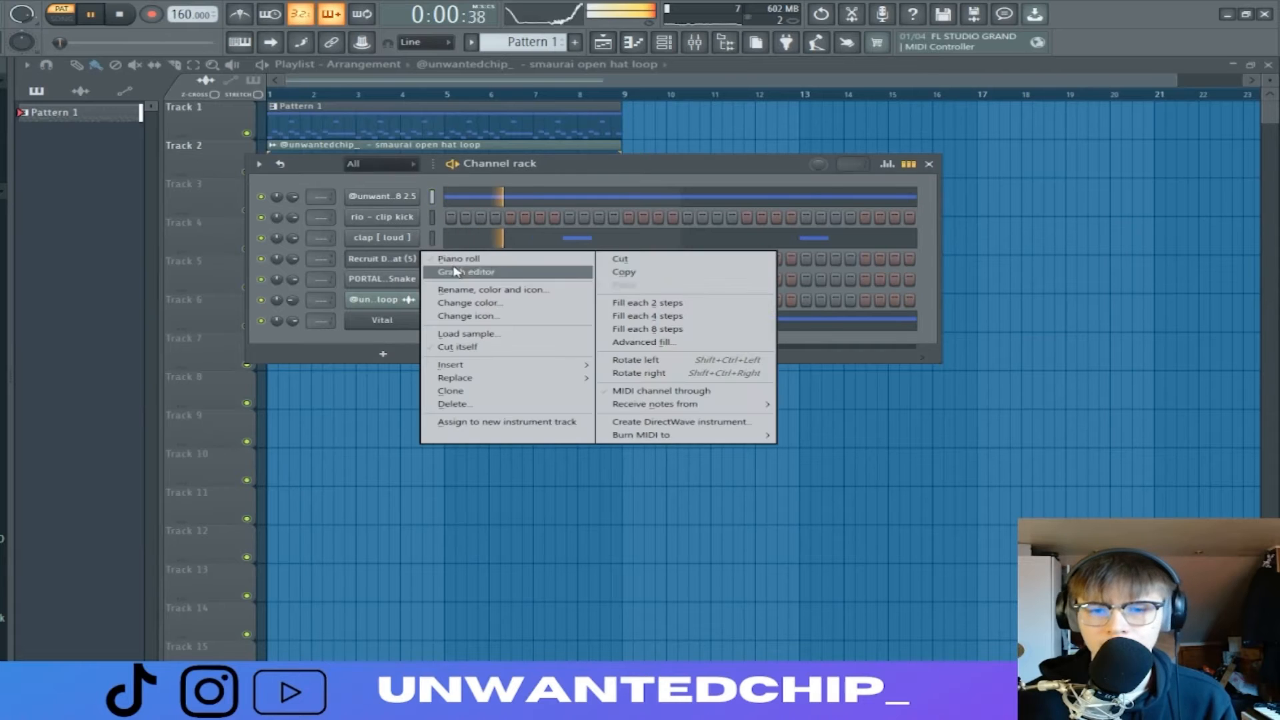
click(654, 304)
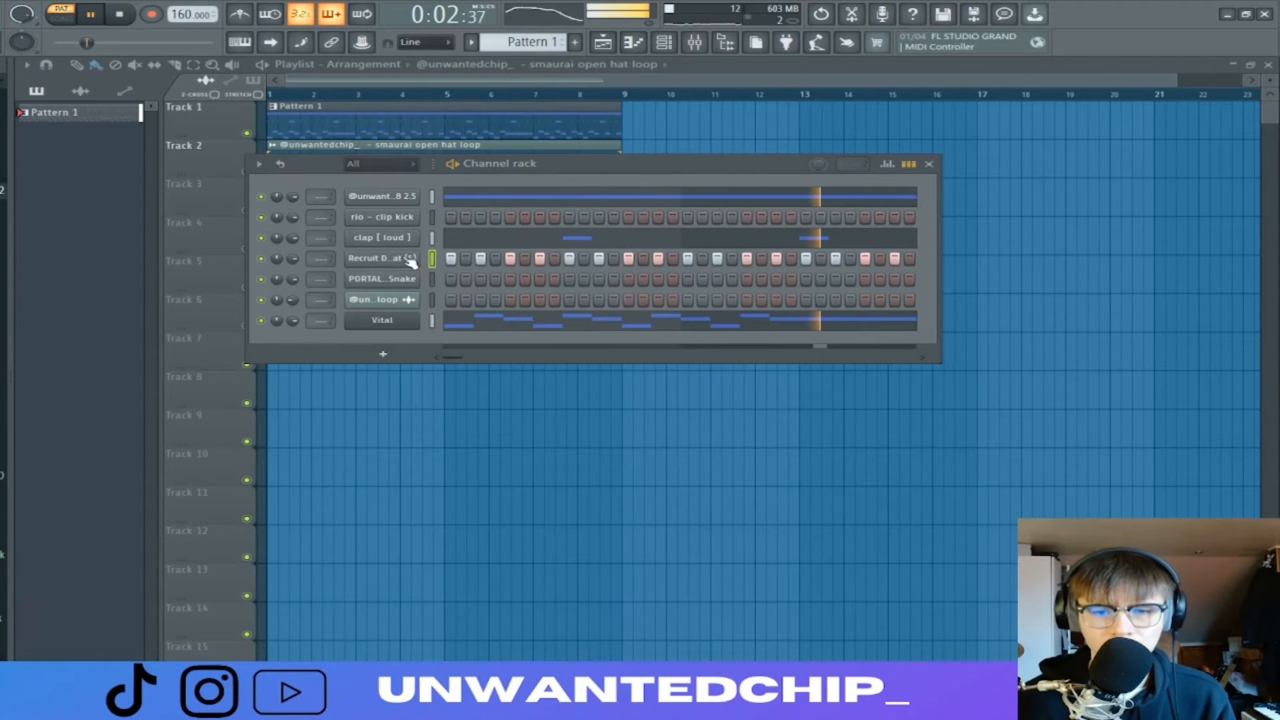
right_click(410, 260)
click(479, 261)
scroll(269, 90, up, 3)
Stop playback and delete the filled hat notes beyond the start of bar 1
key(space)
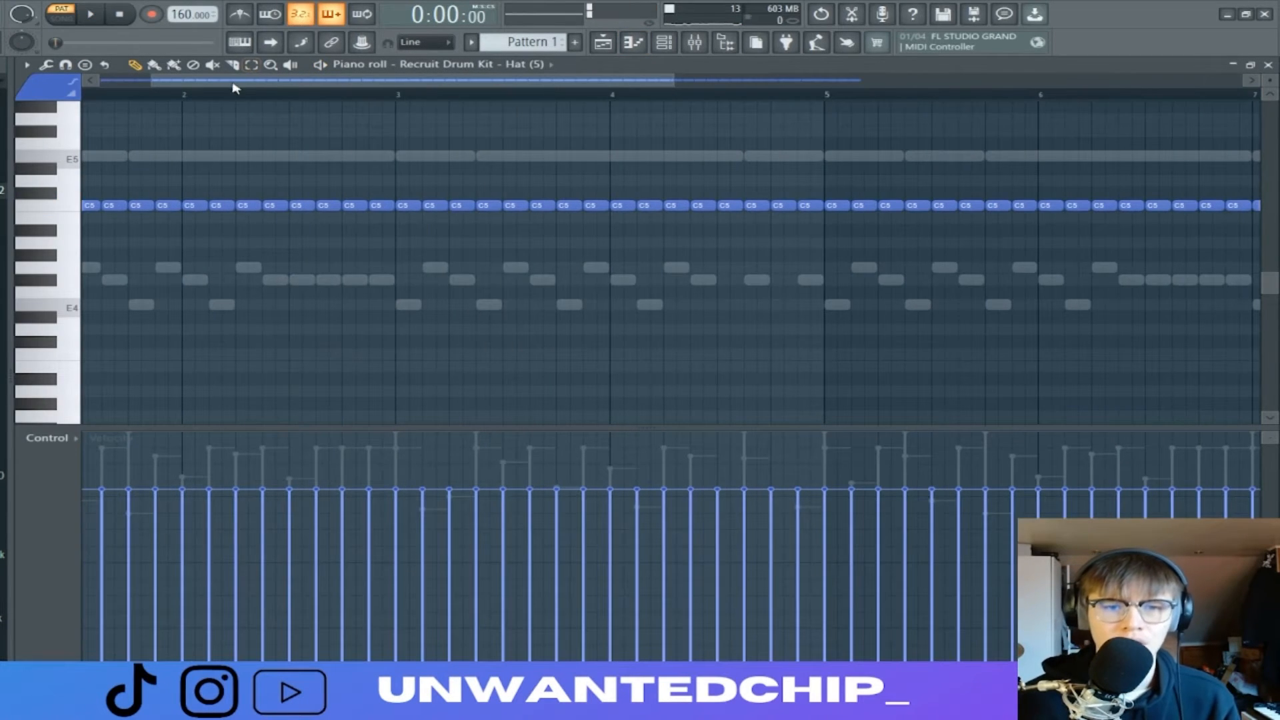
mouse_move(233, 84)
mouse_down()
mouse_move(118, 226)
mouse_move(1263, 234)
mouse_up()
key(Delete)
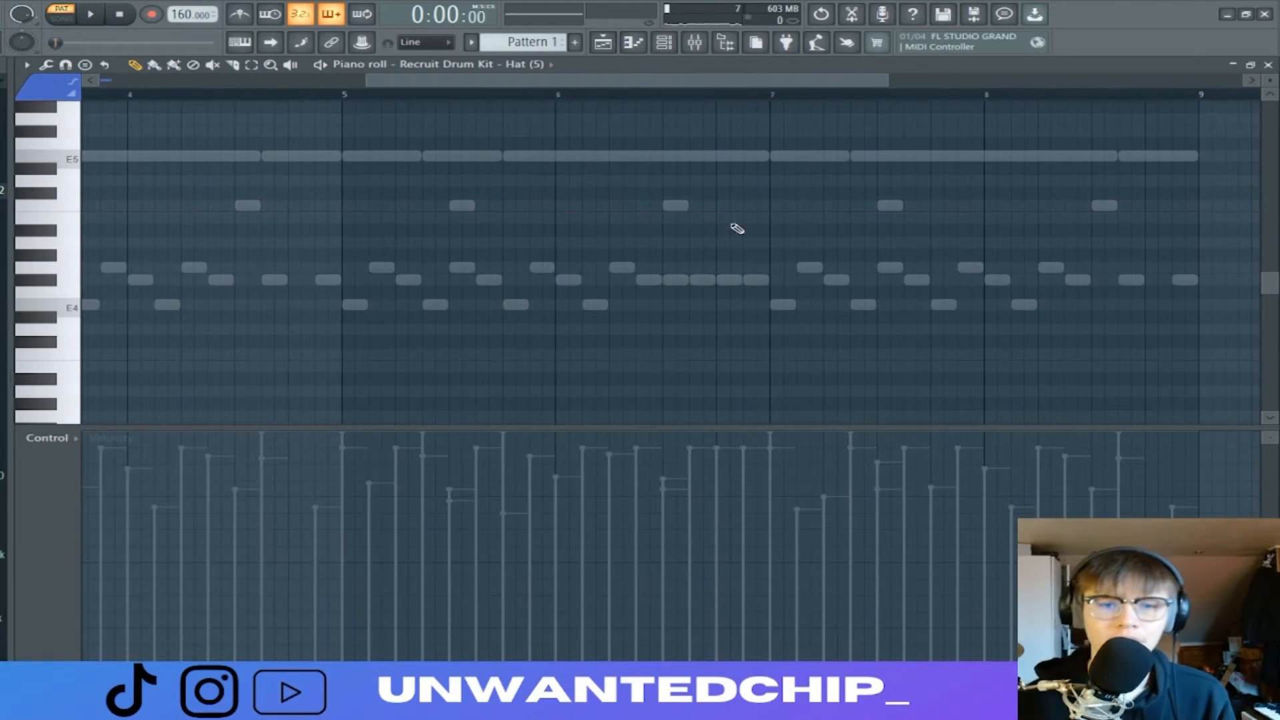
Duplicate the opening pair of C5 hat notes with alternating velocities to fill bars 1 and 2
scroll(737, 229, down, 5)
scroll(133, 227, up, 6)
drag(136, 82, 100, 83)
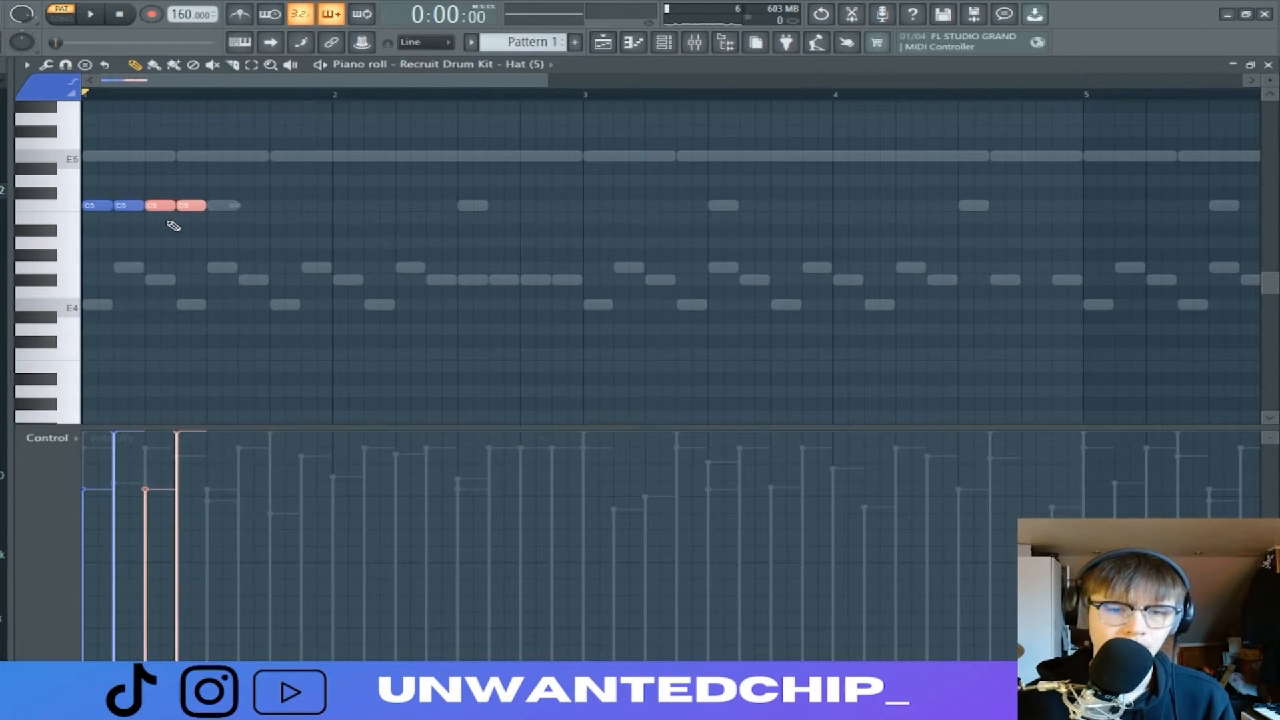
key(ctrl+b)
key(space)
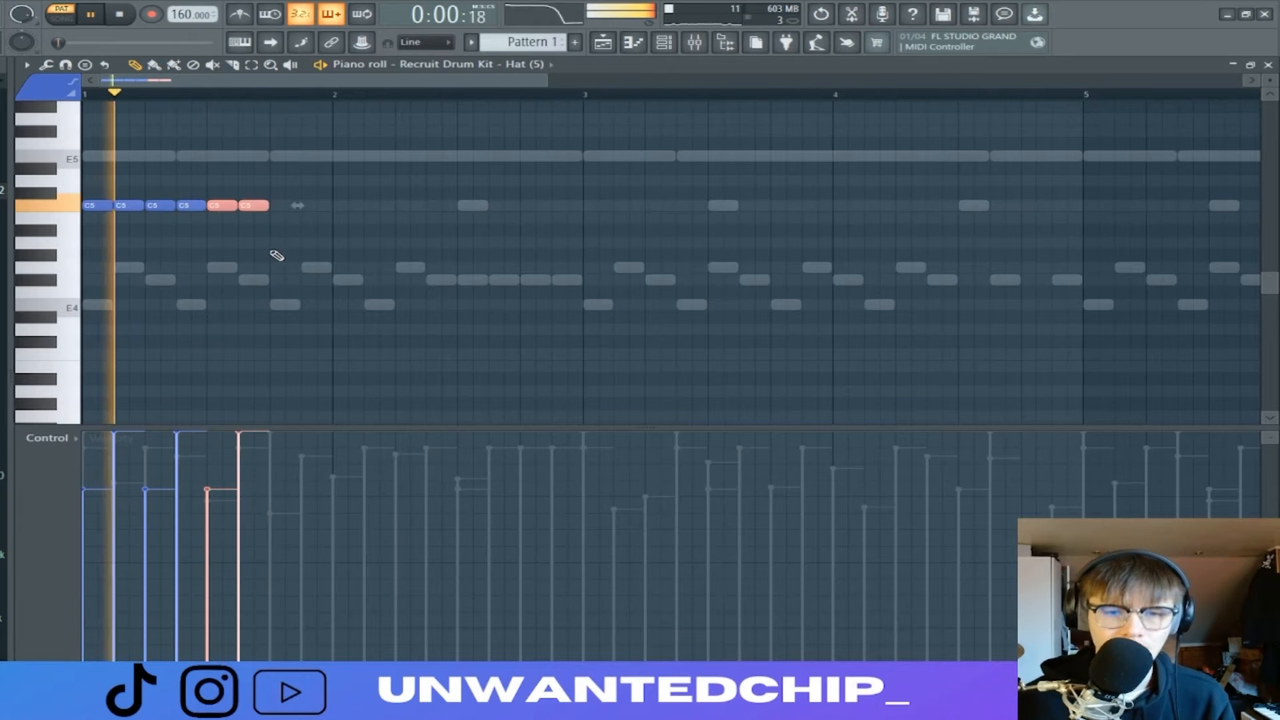
Add an A4 hat note after the A#4 note at the end of bar 2 and chop both into four-note rolls
key(space)
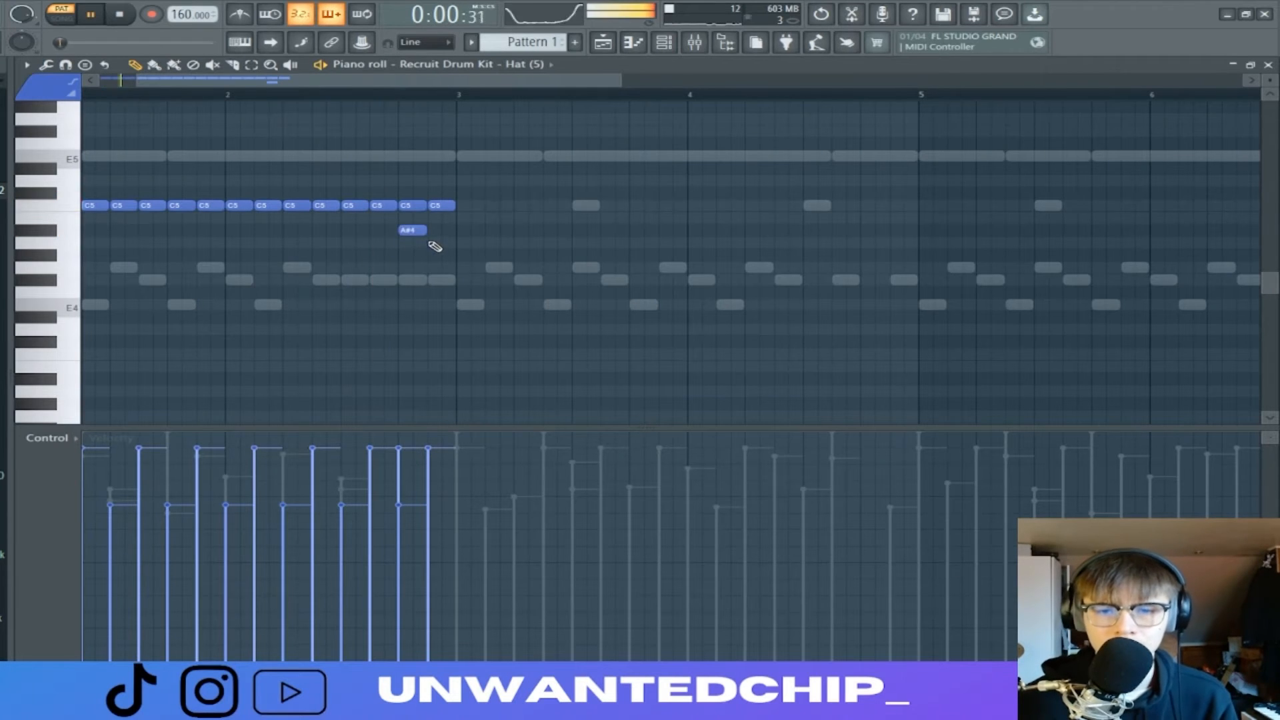
key(space)
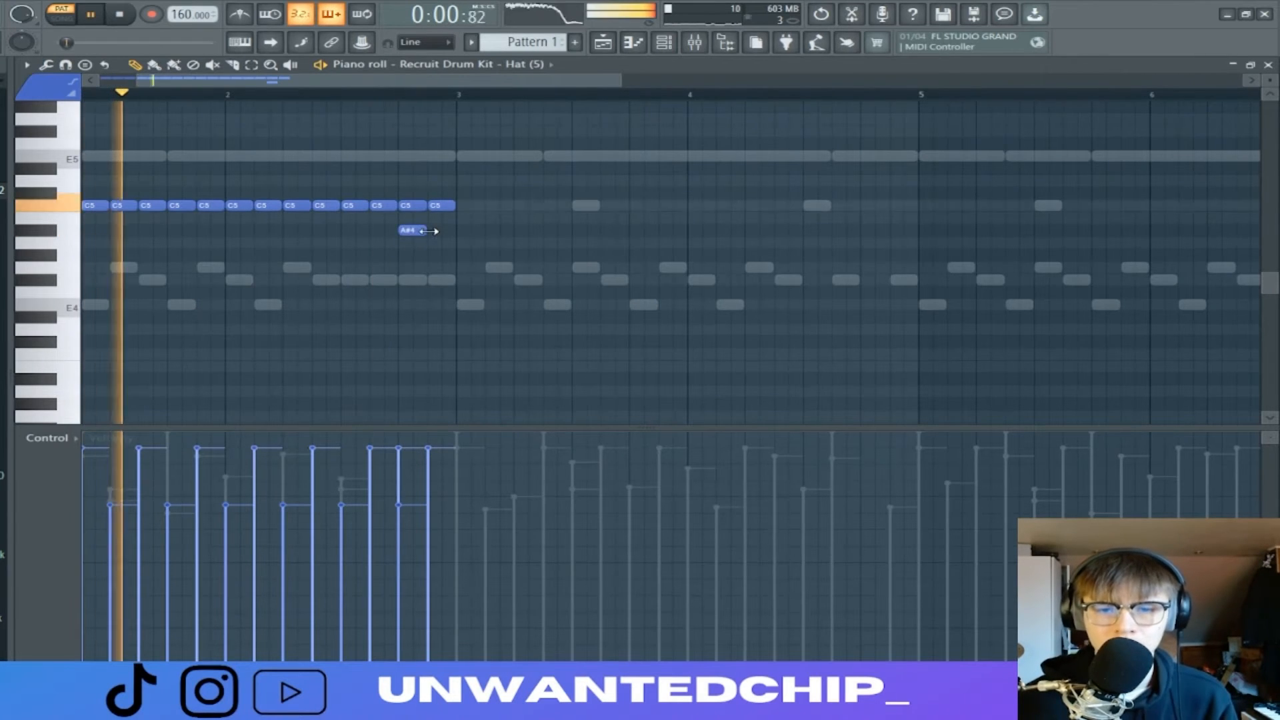
click(442, 243)
key(alt+u)
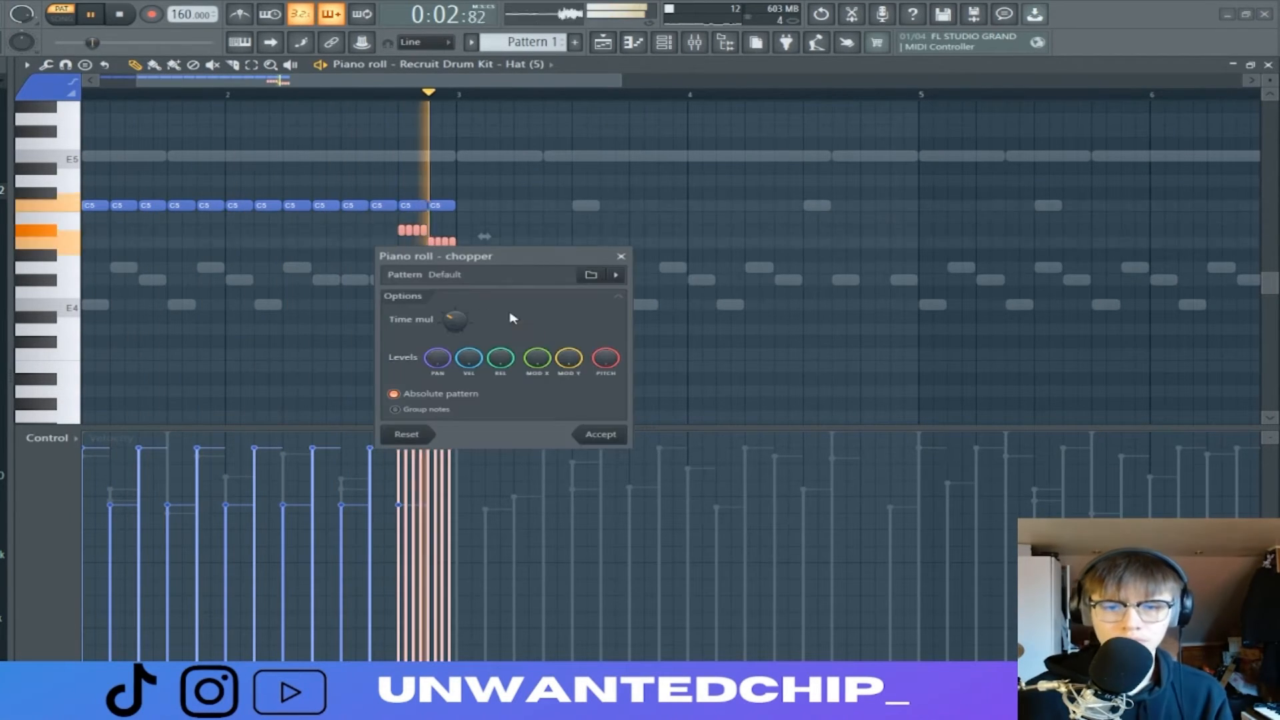
click(594, 434)
scroll(434, 218, up, 3)
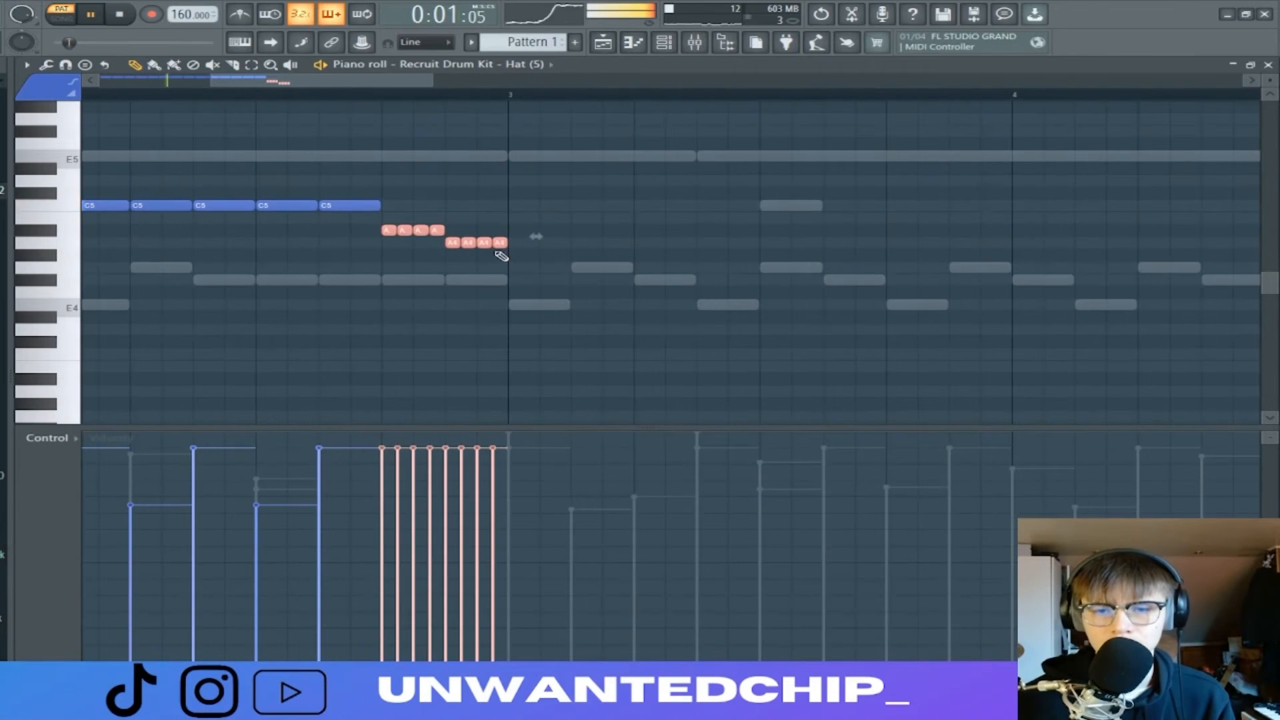
ctrl+click(462, 311)
drag(385, 225, 519, 262)
ctrl+click(501, 335)
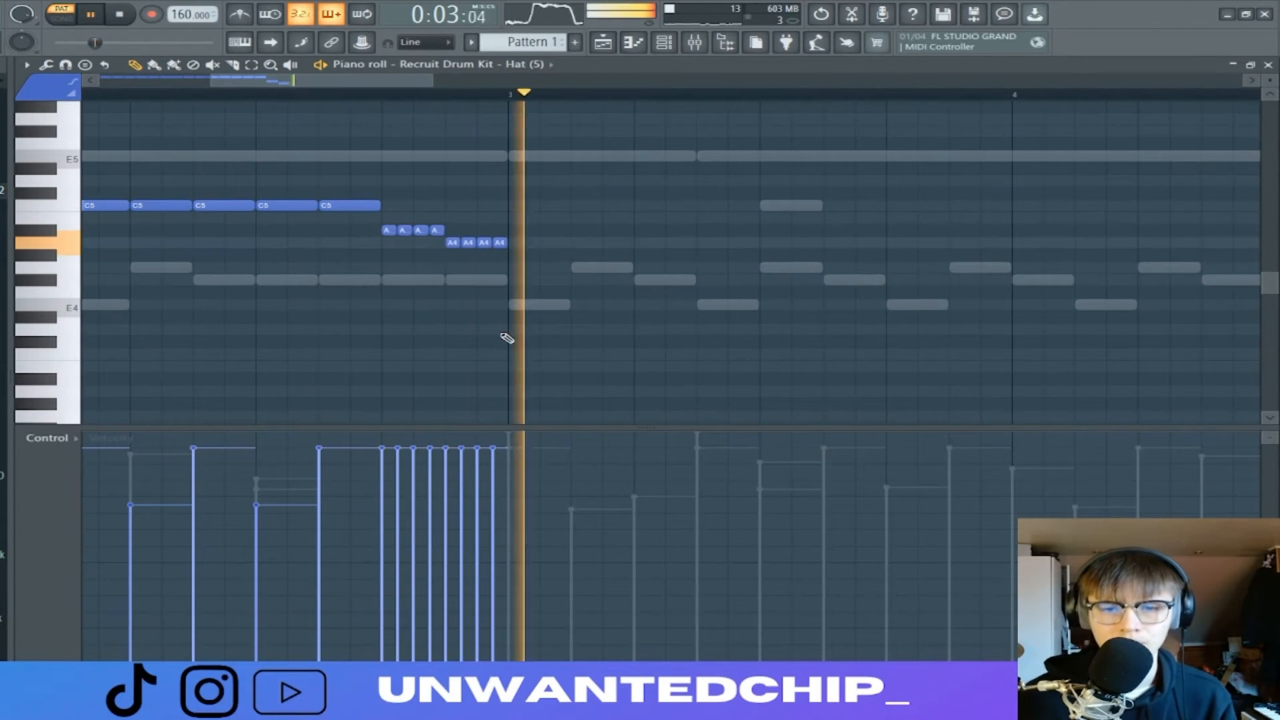
Shift the A#4 and A4 hat rolls earlier in bar 2 so they alternate with C5 notes, and slope their velocities downward
key(space)
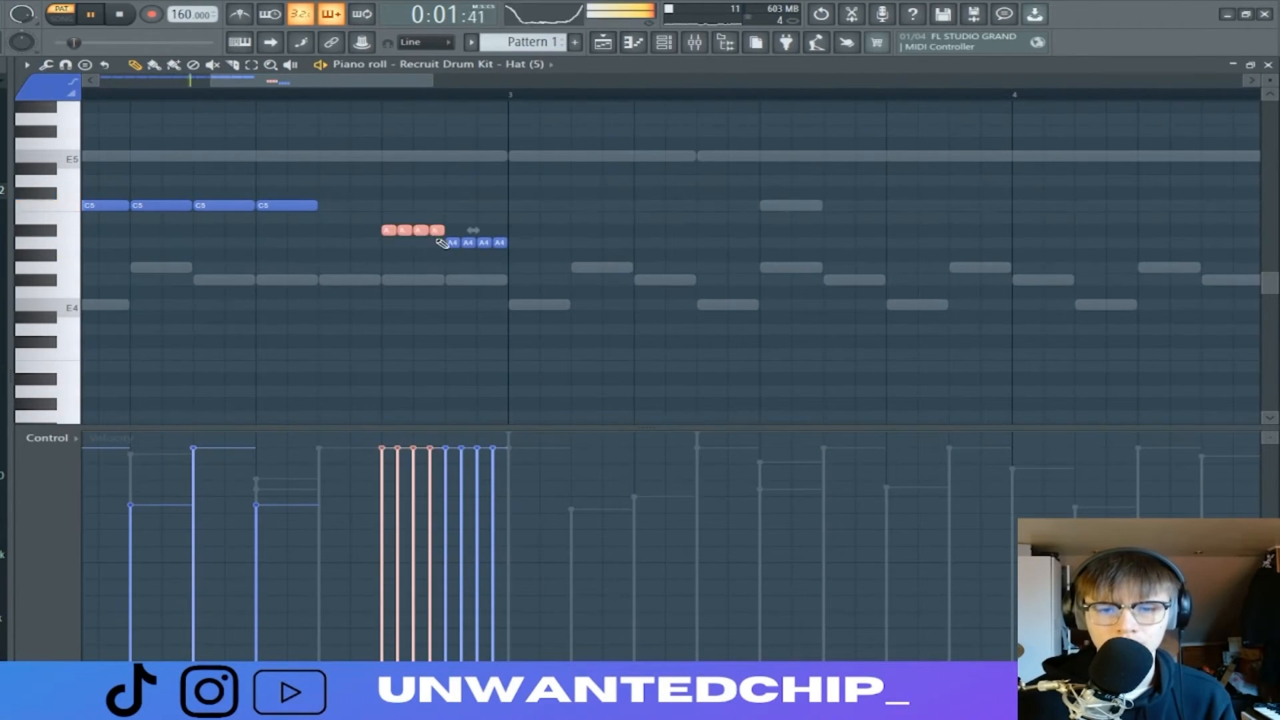
drag(438, 239, 322, 248)
drag(441, 238, 406, 246)
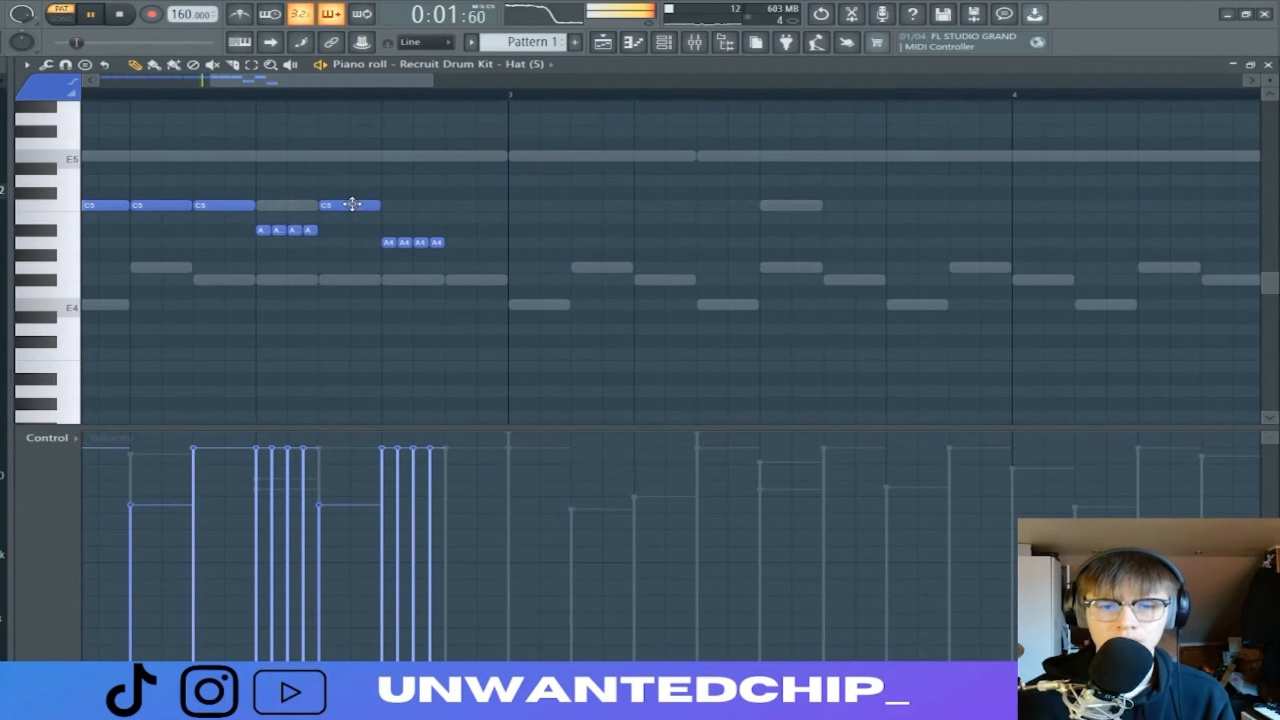
drag(497, 205, 476, 209)
key(space)
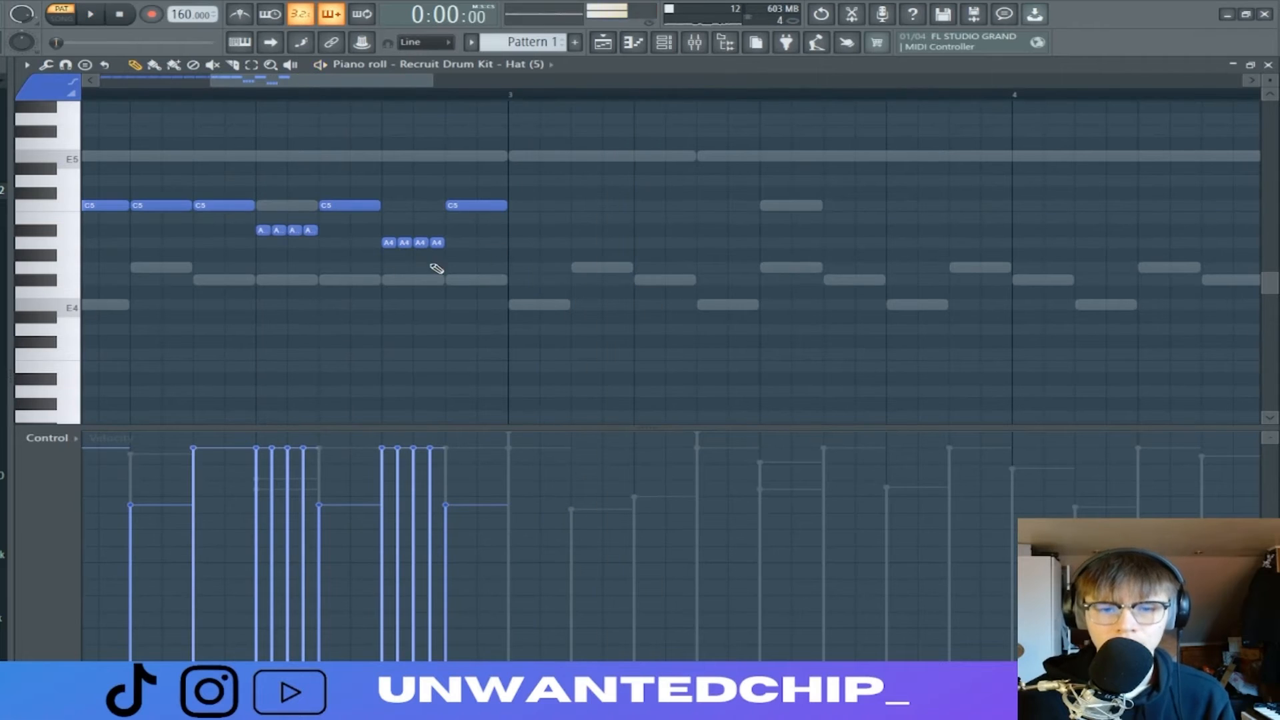
drag(256, 507, 458, 588)
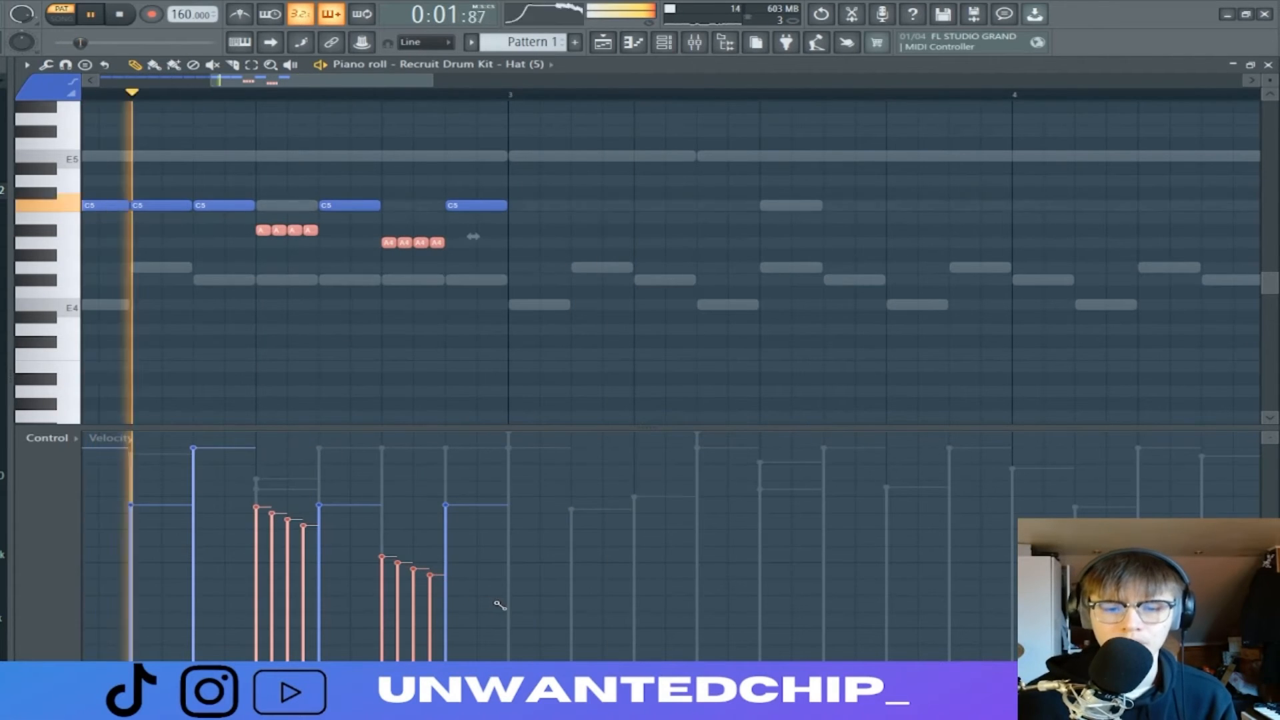
click(442, 372)
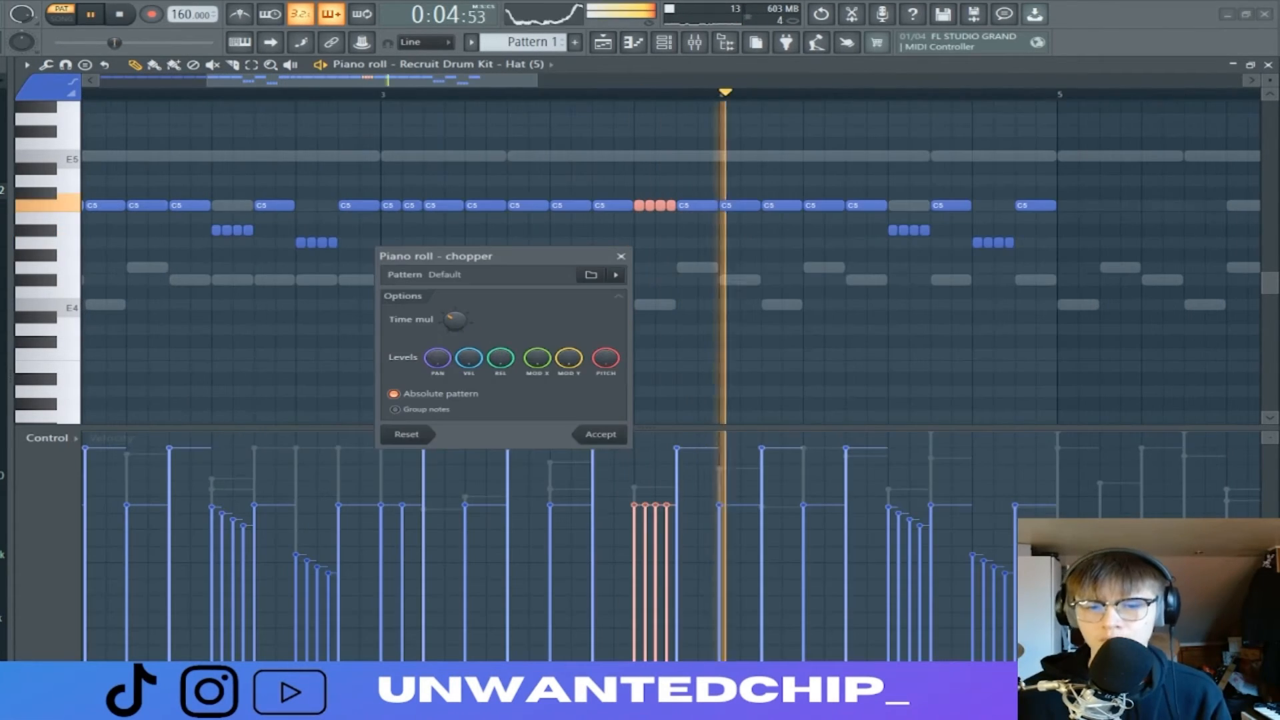
Chop the C5 hat note late in bar 3 into eight short notes and ramp their velocities upward
drag(456, 321, 464, 331)
key(space)
click(612, 434)
scroll(671, 409, up, 4)
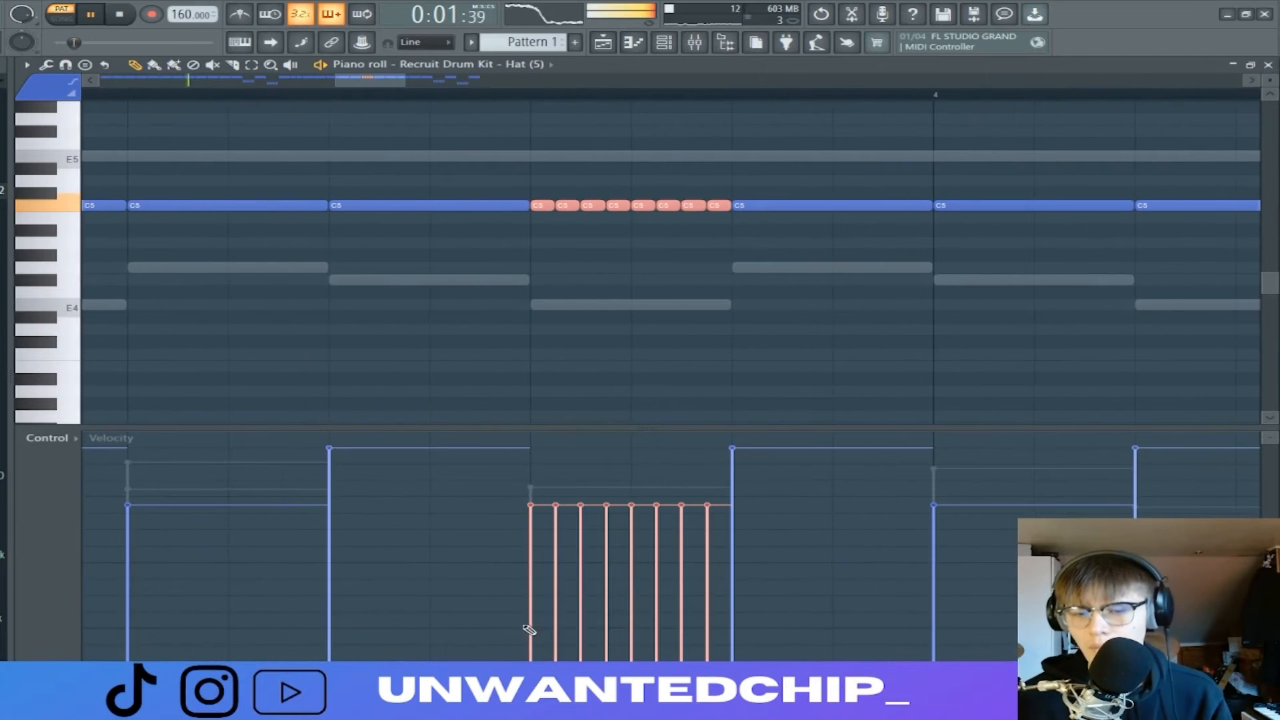
drag(530, 656, 680, 600)
scroll(667, 413, down, 4)
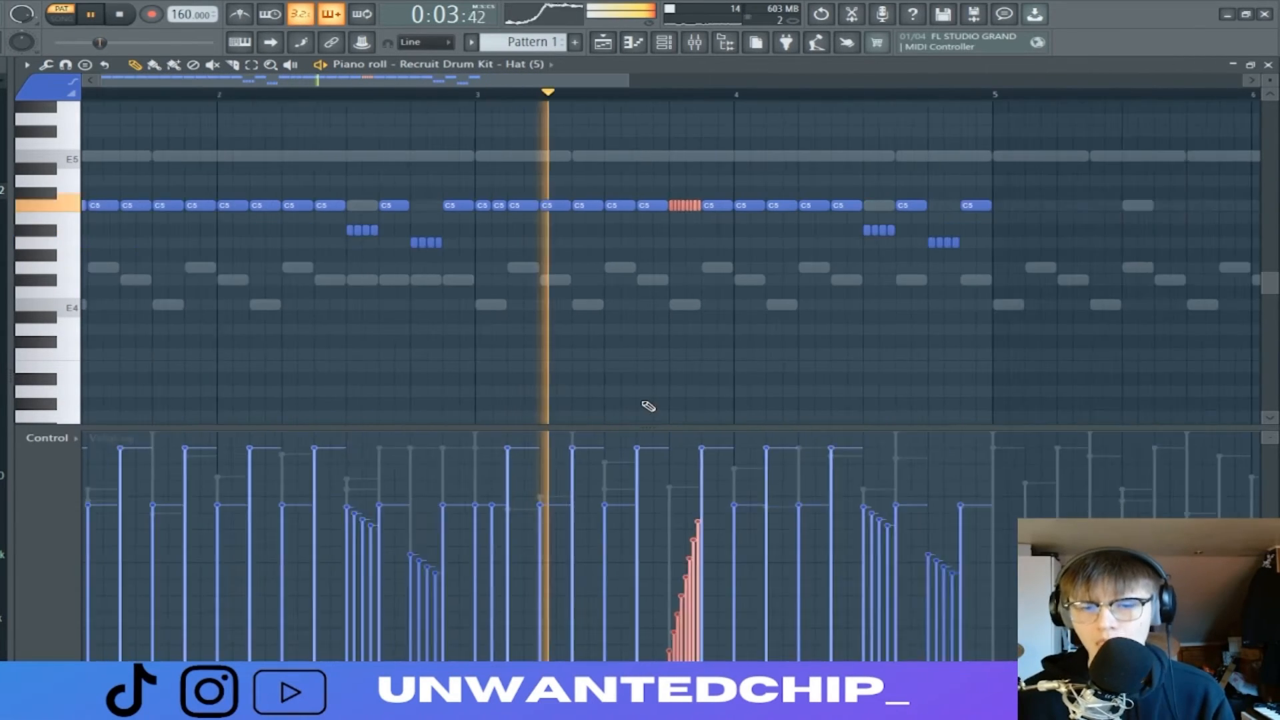
ctrl+click(647, 374)
scroll(696, 345, down, 1)
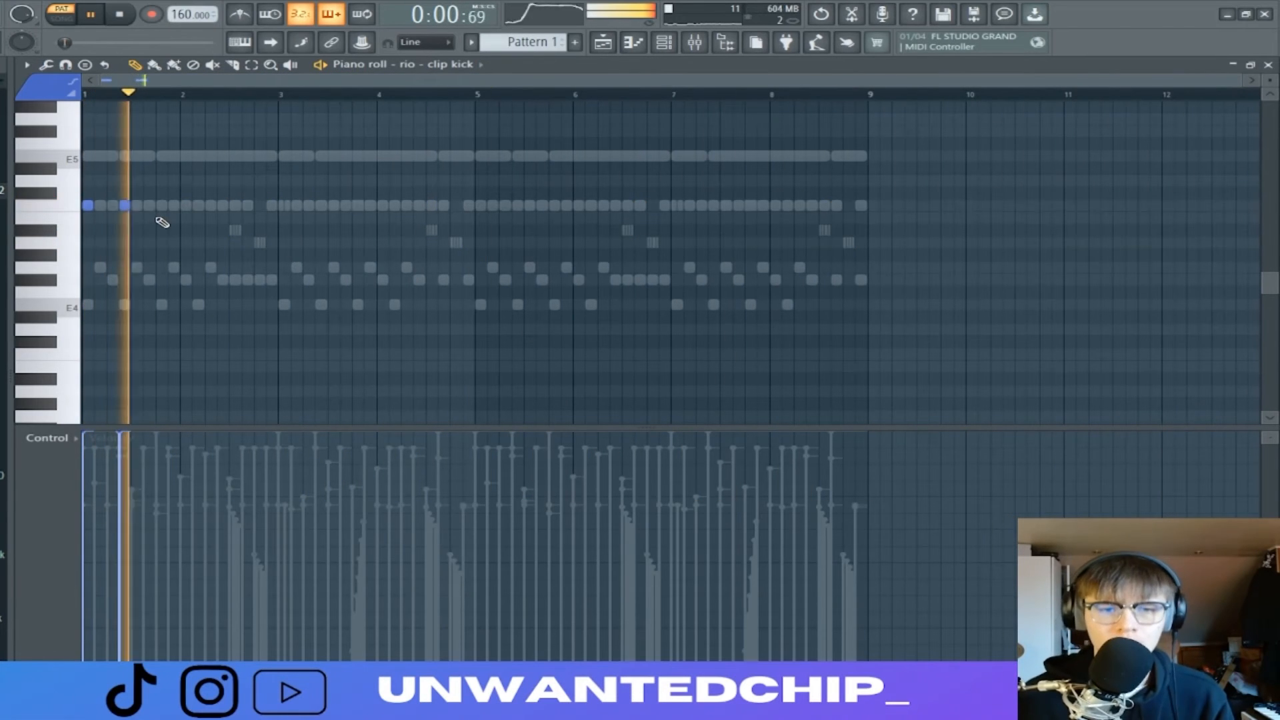
Complete the C5 clip kick pattern with a third note in bar 1 and three evenly spaced notes in bar 3
click(161, 207)
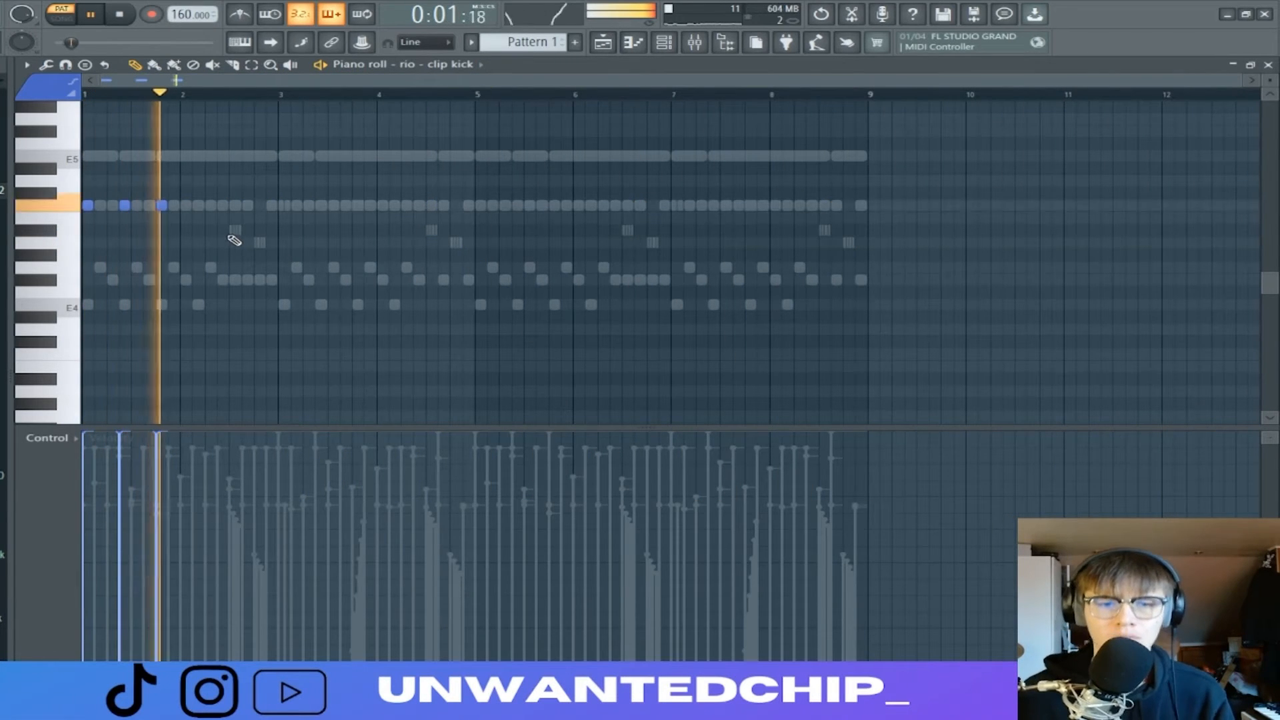
click(282, 208)
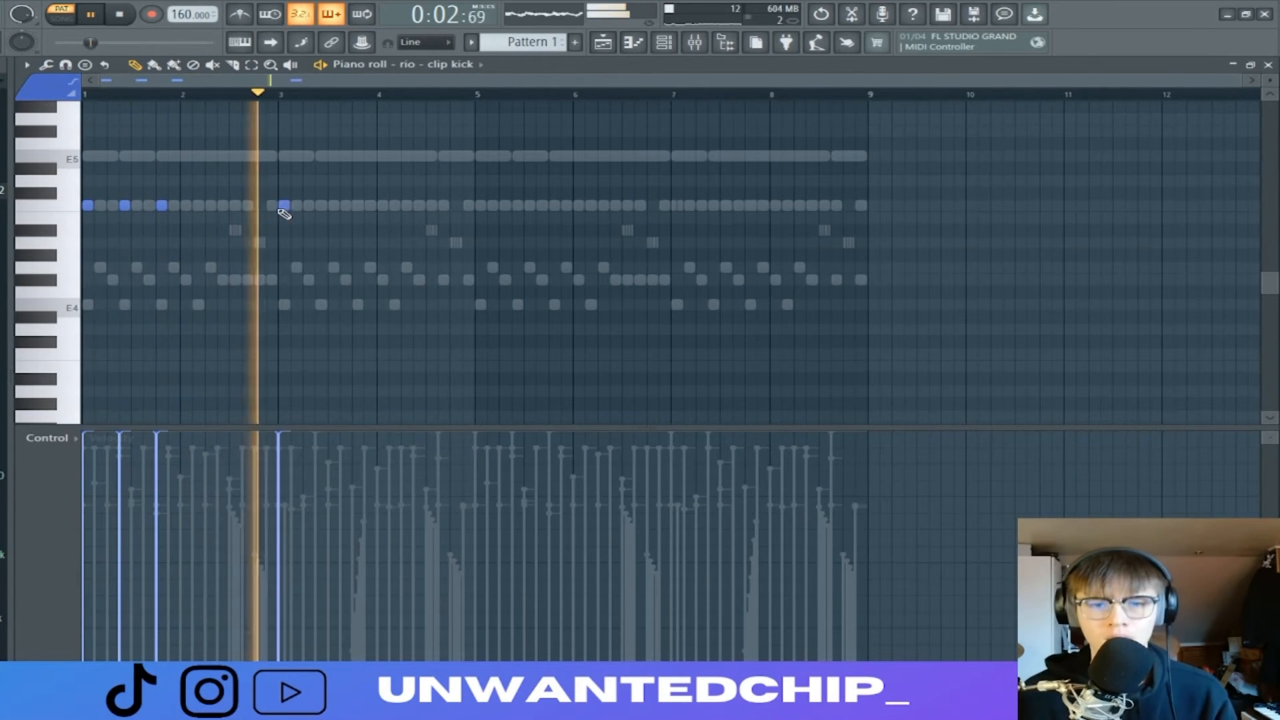
click(321, 206)
click(358, 208)
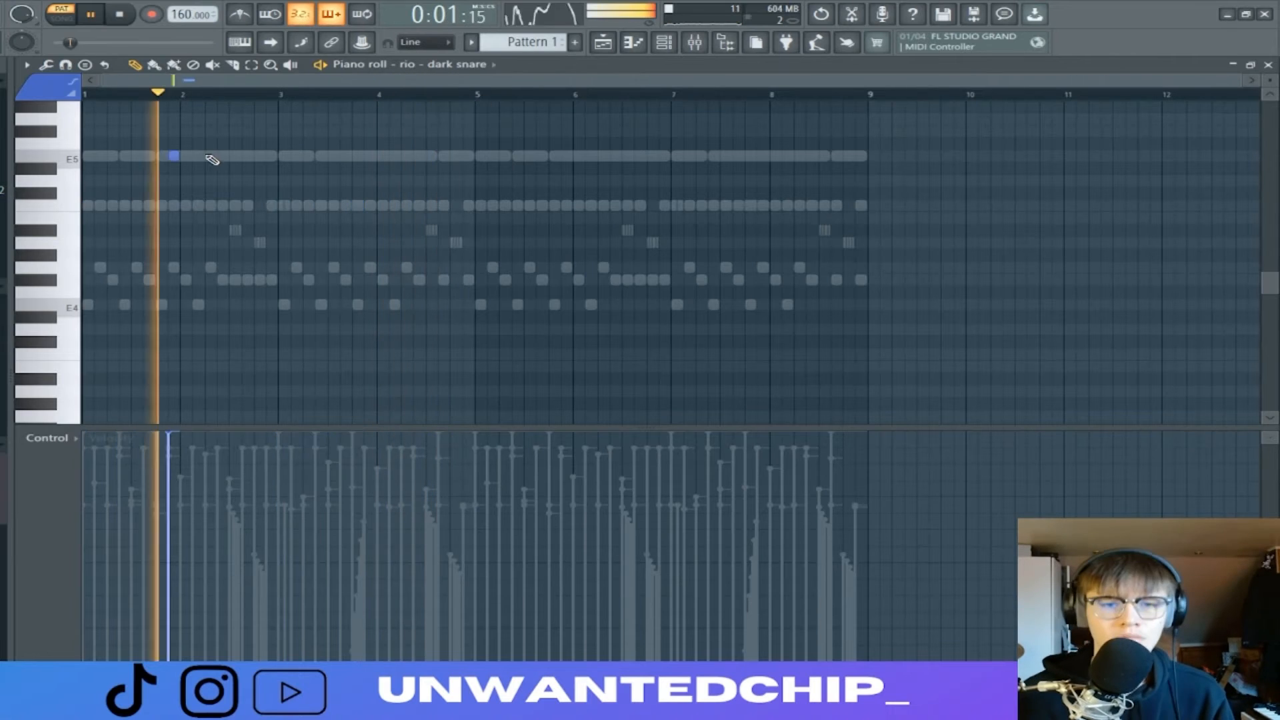
Place E5 dark snare notes around the starts of bars 2 and 4, and duplicate the pattern
click(172, 156)
click(207, 156)
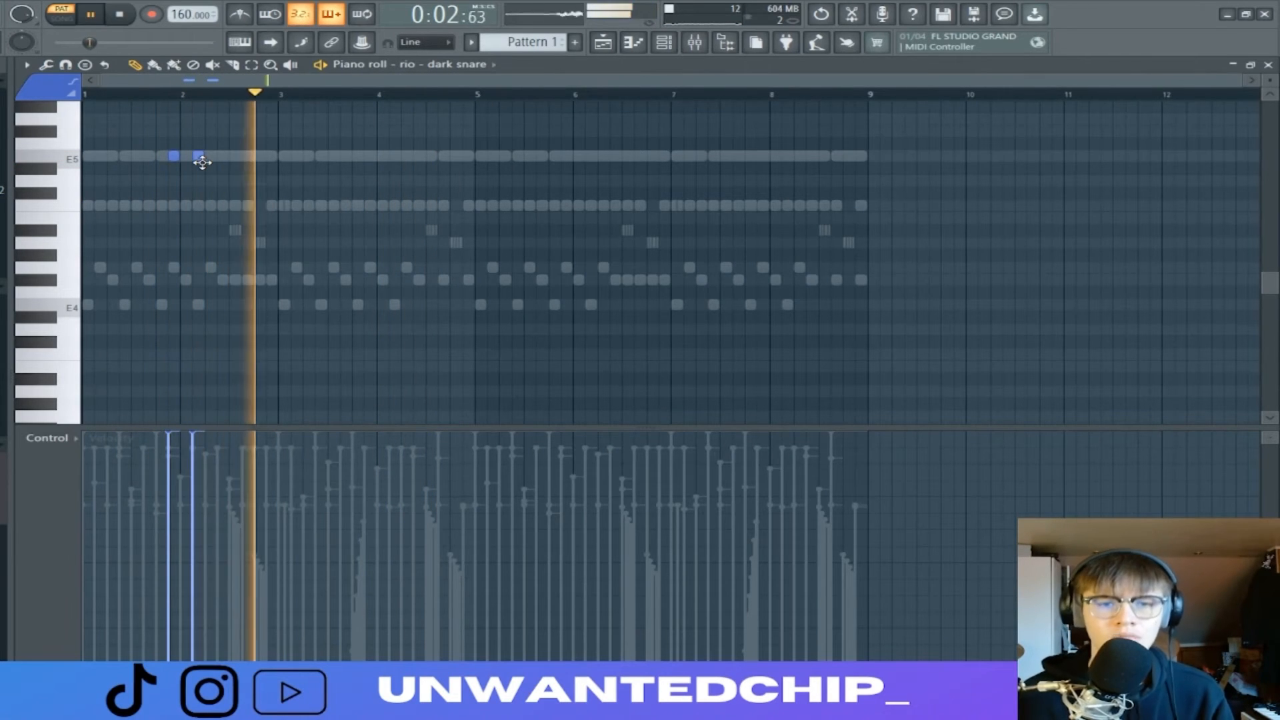
click(368, 156)
click(394, 156)
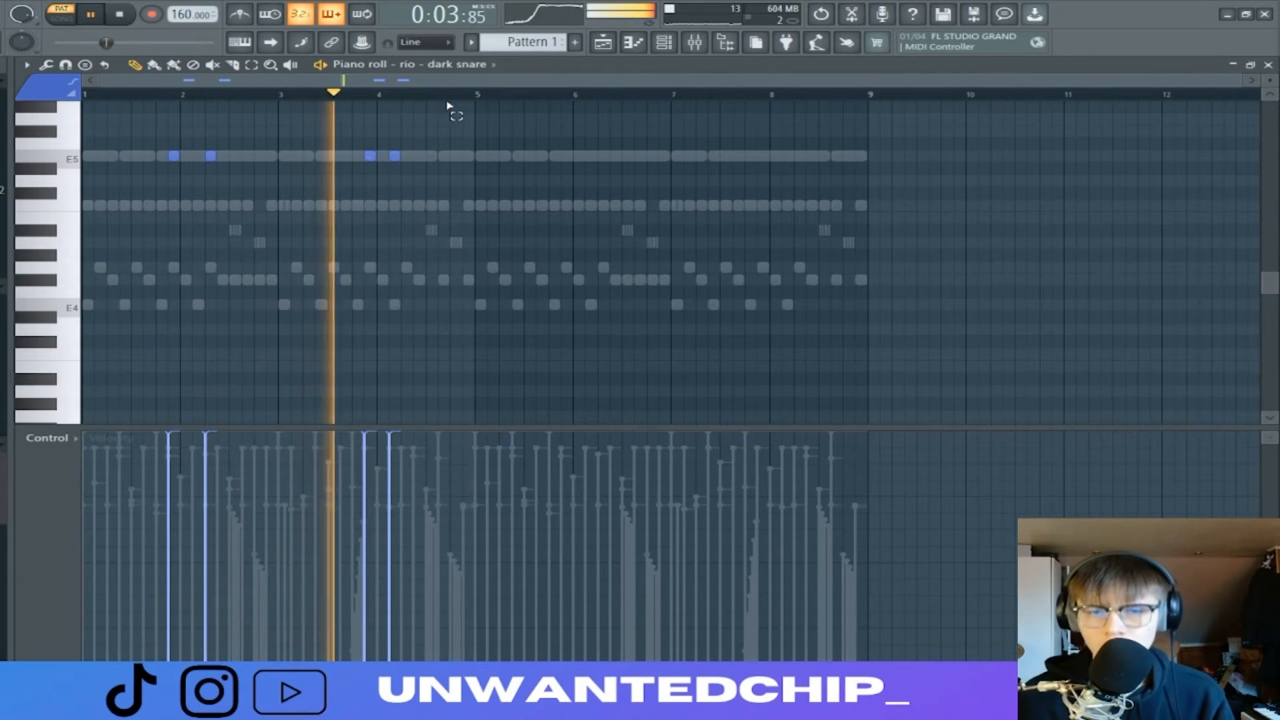
key(ctrl+a)
key(ctrl+b)
key(ctrl+d)
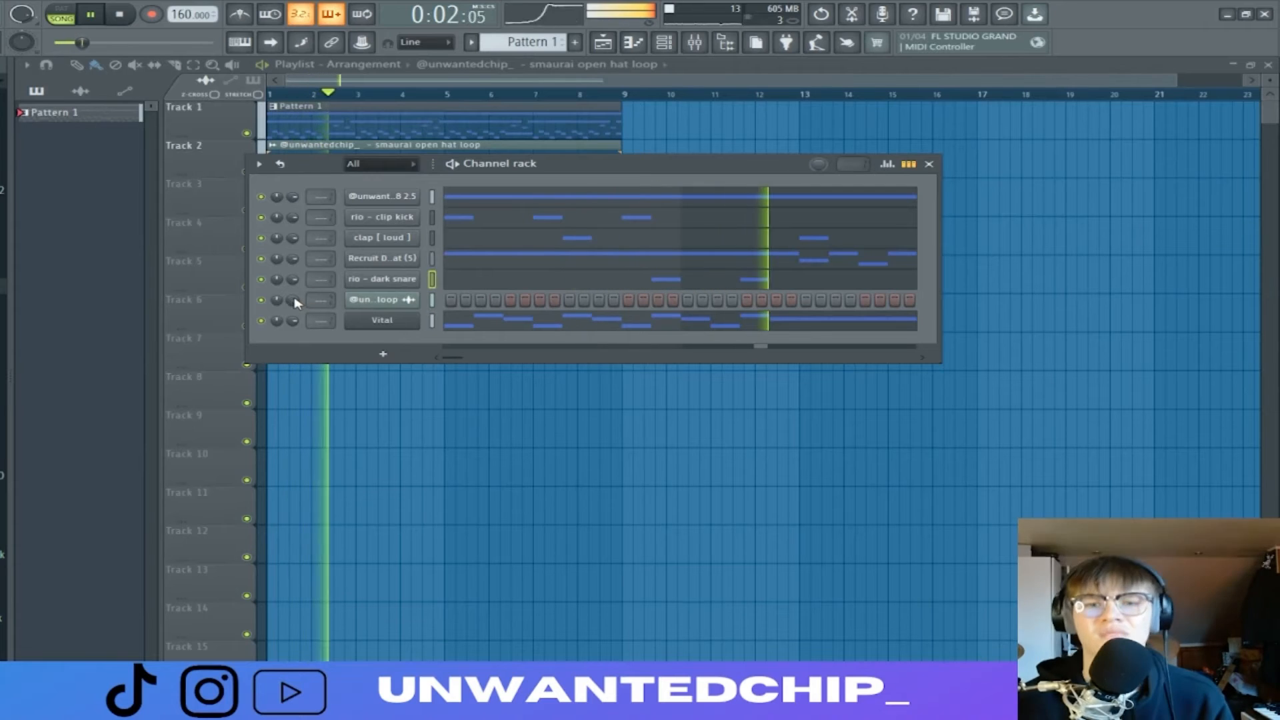
Band-limit the vocal on Insert 6 with Fruity parametric EQ 2's 20Hz - 18kHz cut preset narrowed to the mids, and lower its fader
key(space)
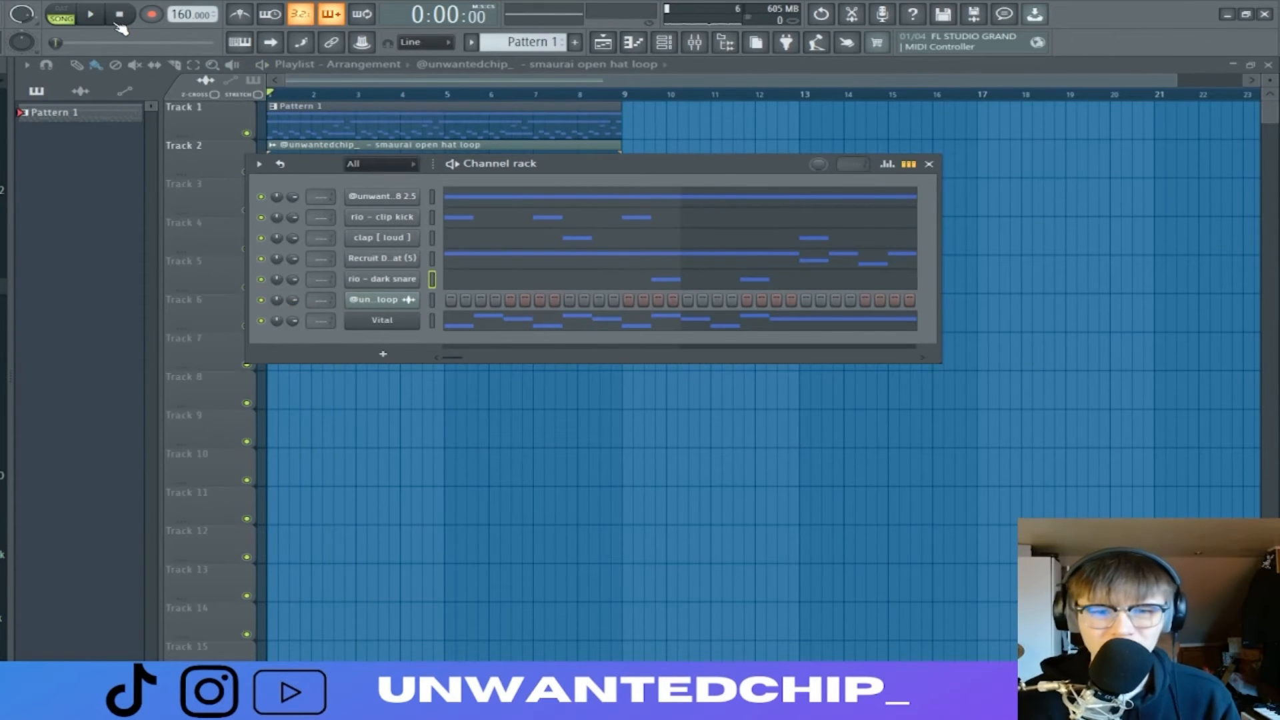
key(F6)
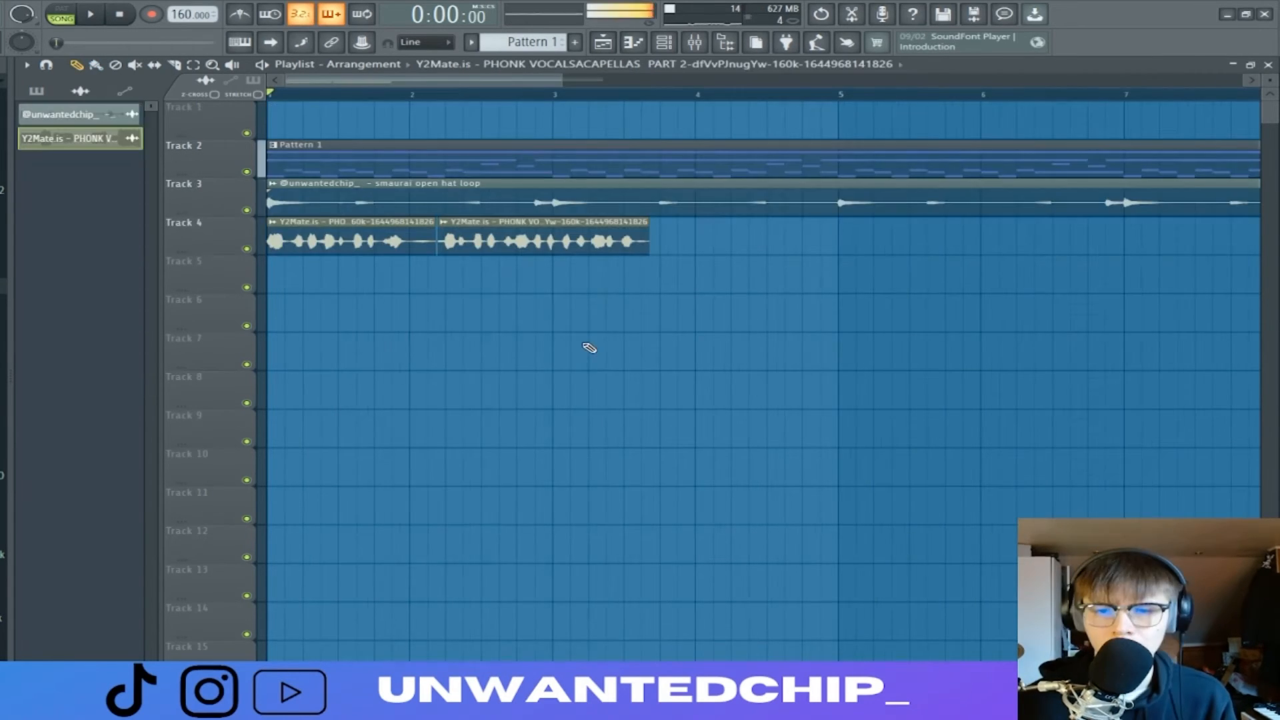
key(space)
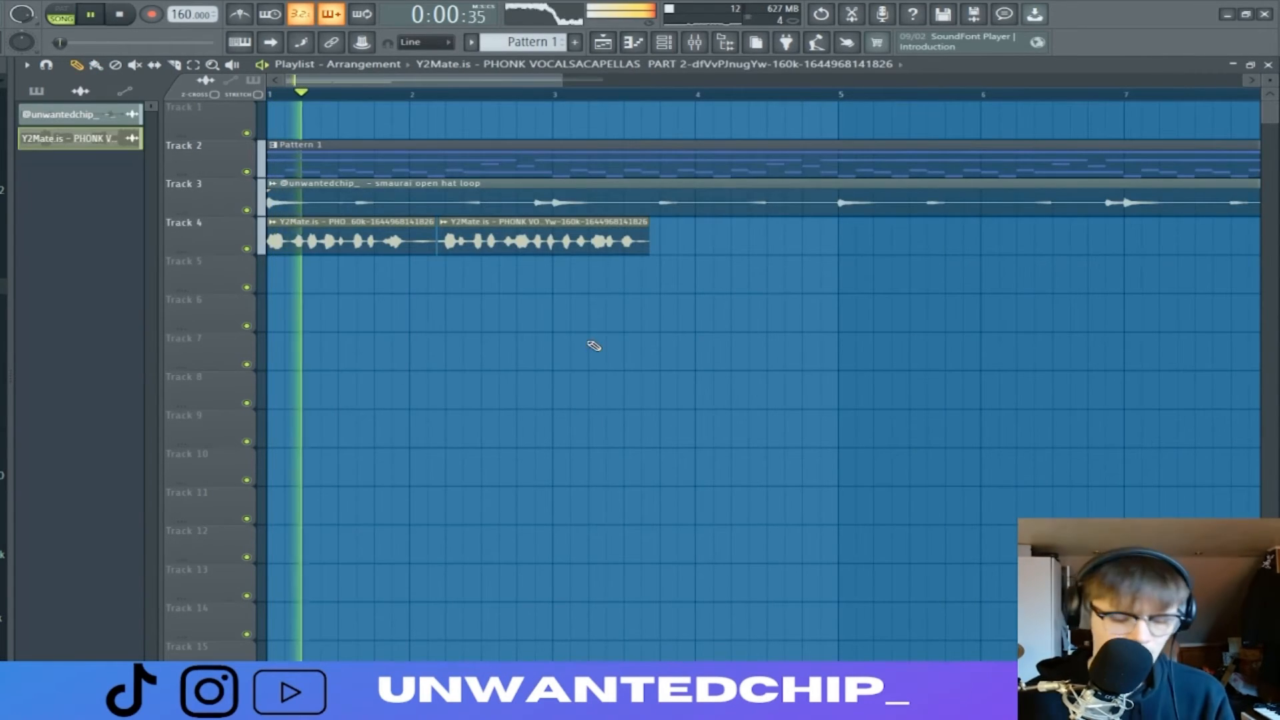
key(F6)
click(376, 163)
click(363, 184)
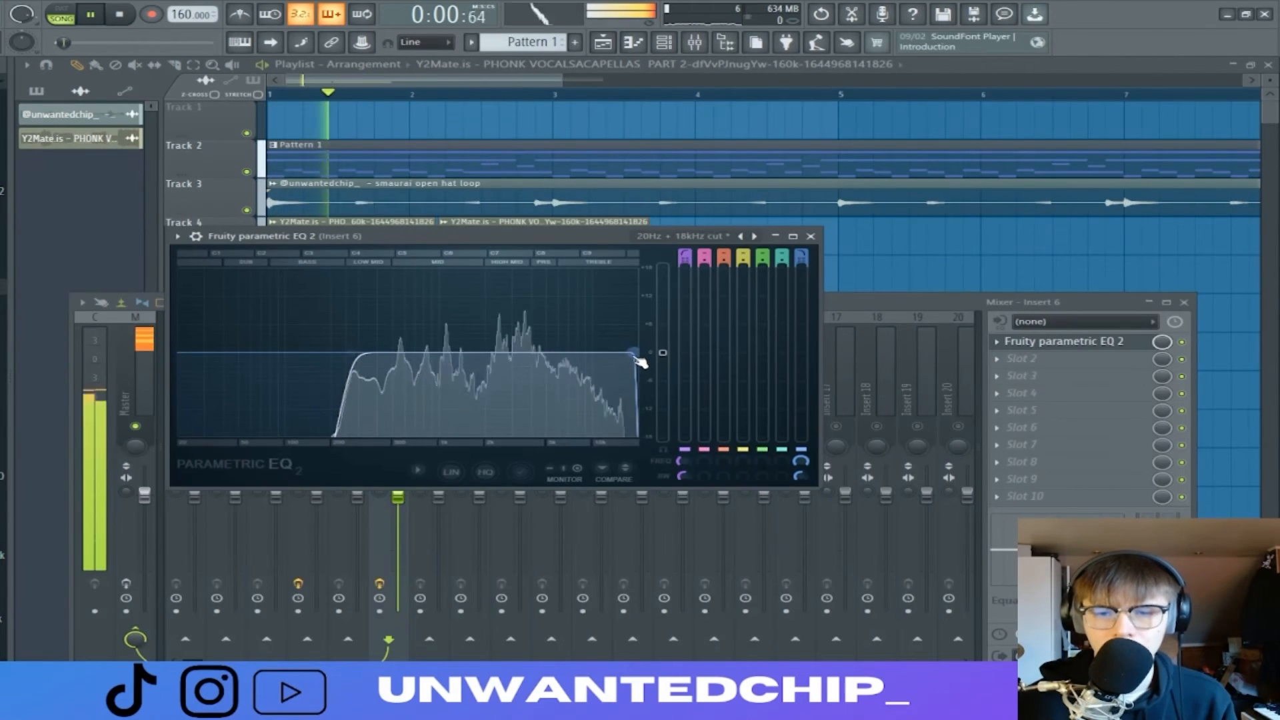
drag(640, 360, 492, 358)
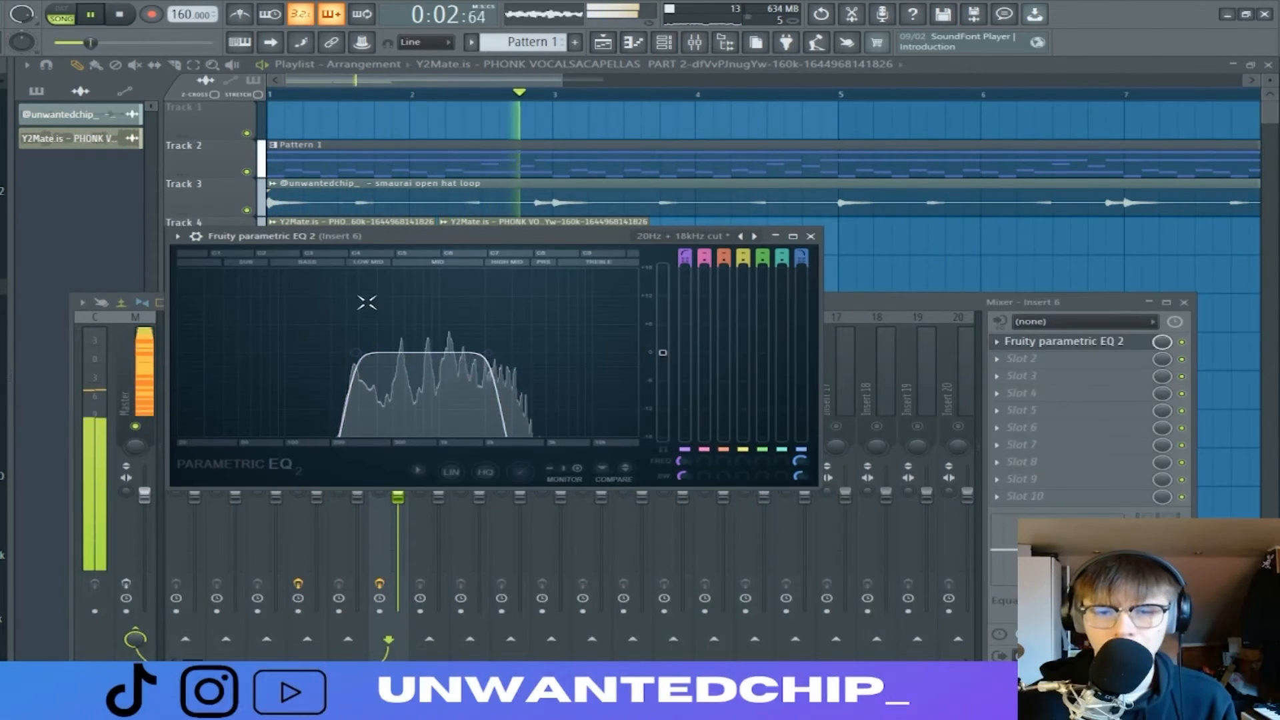
drag(464, 245, 437, 518)
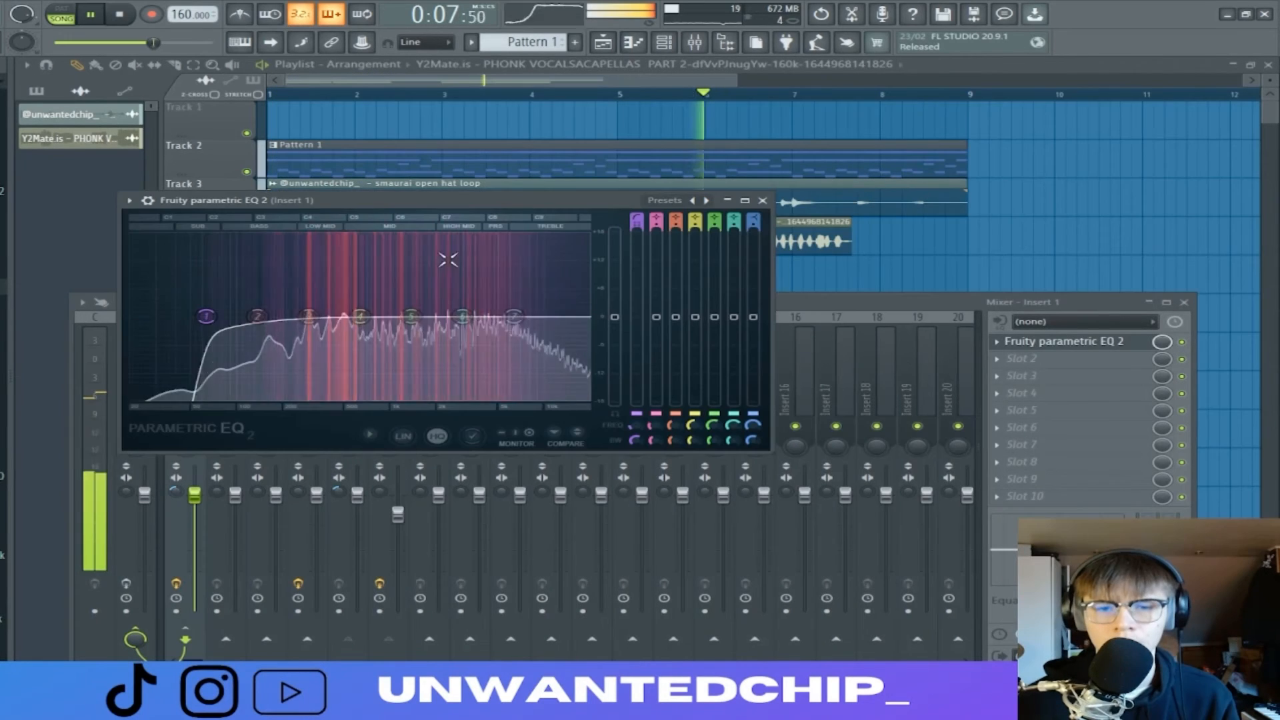
Raise the low cut on Insert 1's Fruity parametric EQ 2, dip the mid bands and slightly boost the highest band
drag(224, 315, 257, 317)
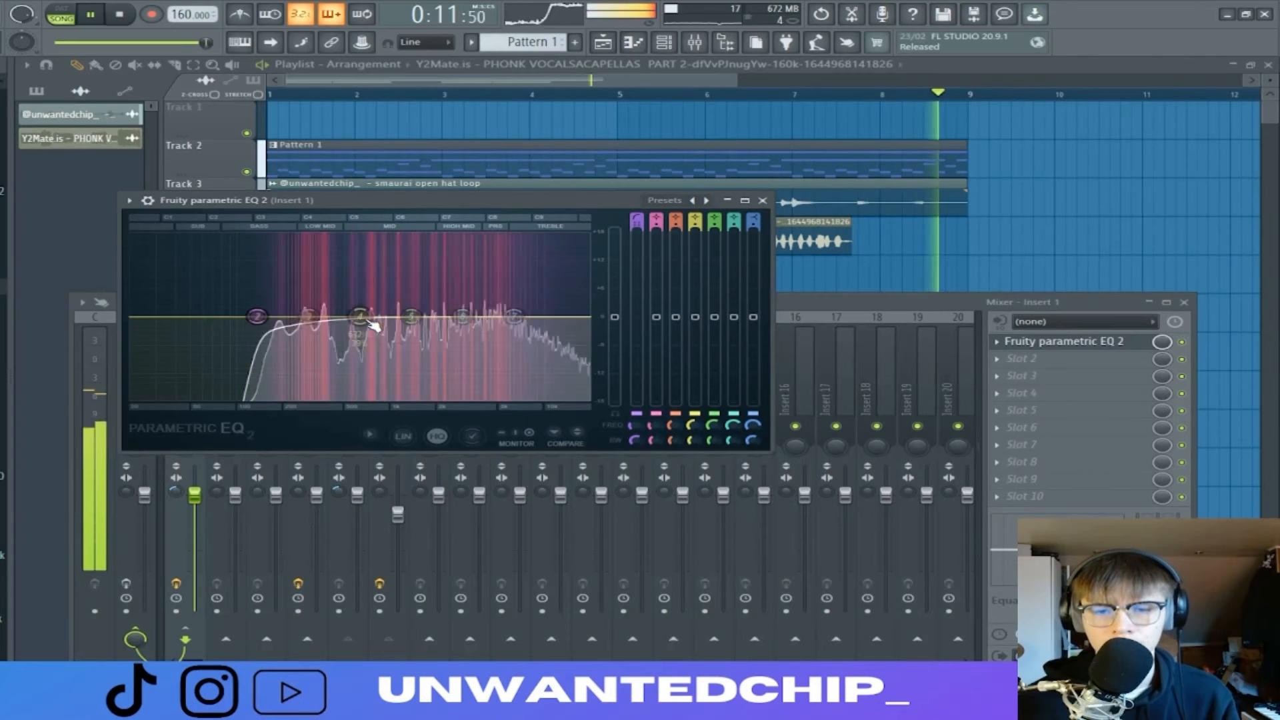
drag(362, 318, 362, 326)
drag(462, 316, 523, 311)
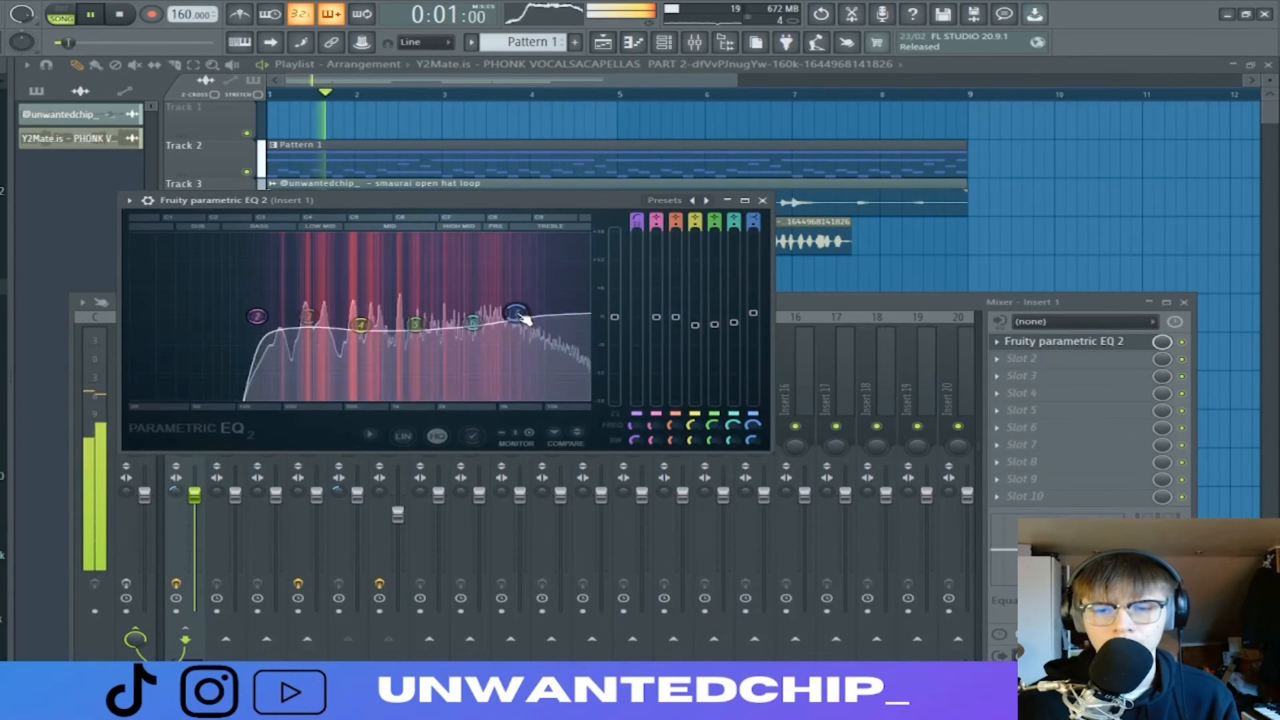
click(762, 200)
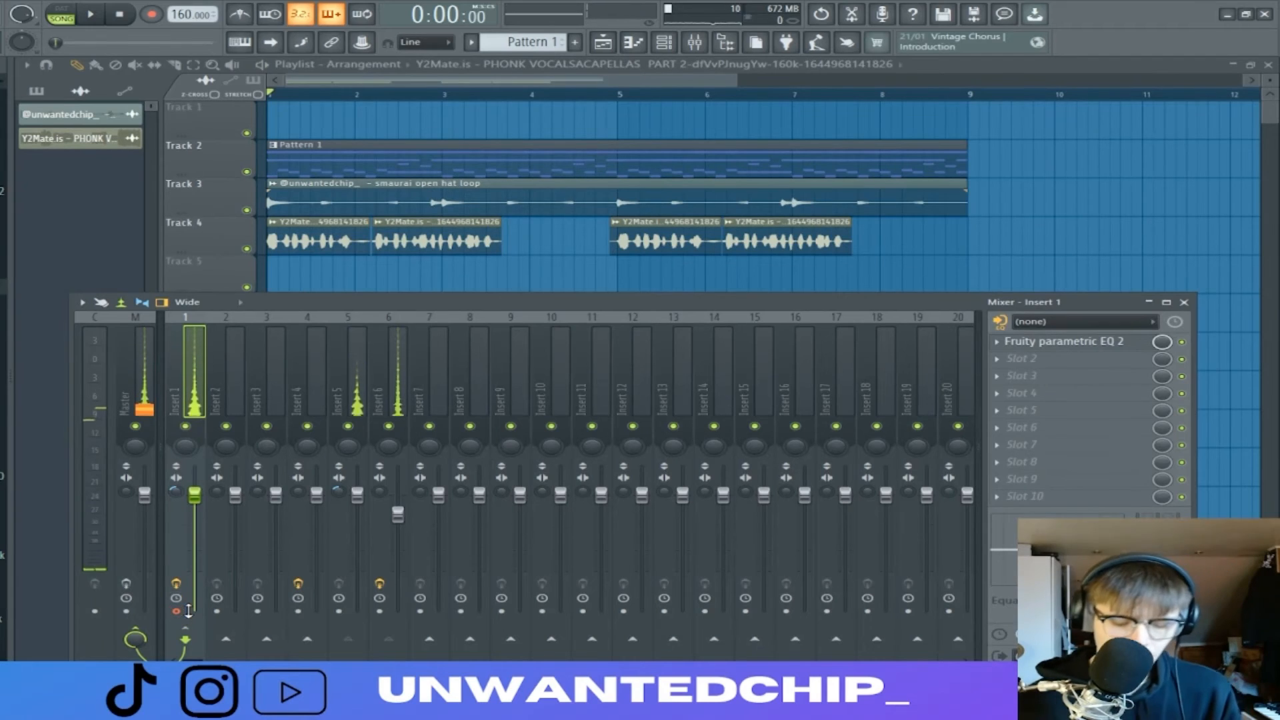
Render the Insert 1 mixer track to an audio clip and move it to start at bar 9 on Track 1
key(ctrl+r)
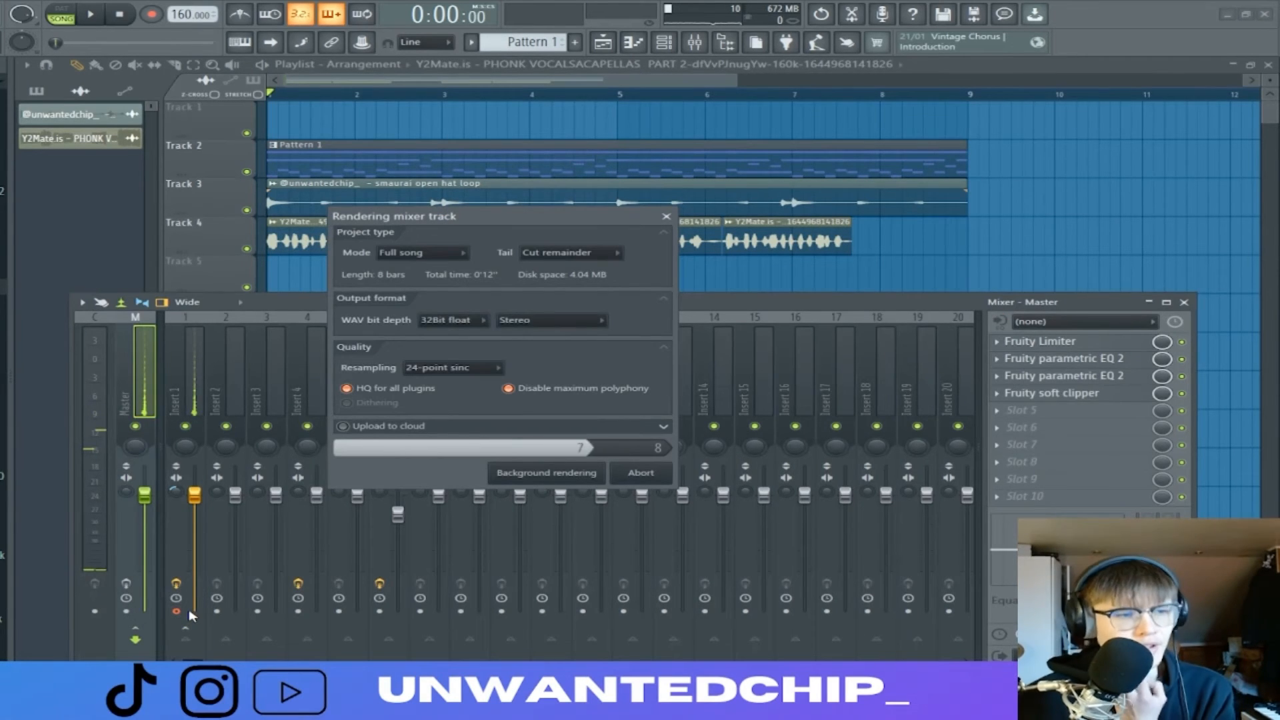
right_click(1036, 207)
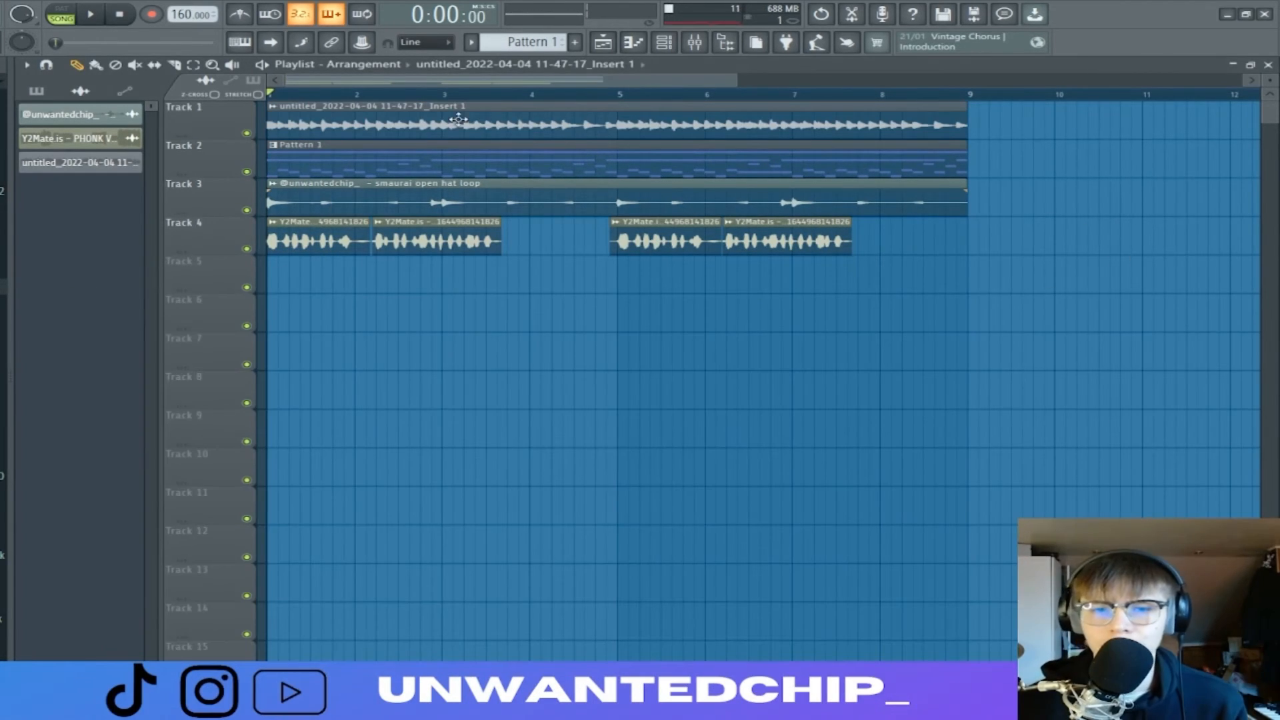
drag(458, 119, 936, 101)
scroll(681, 120, down, 4)
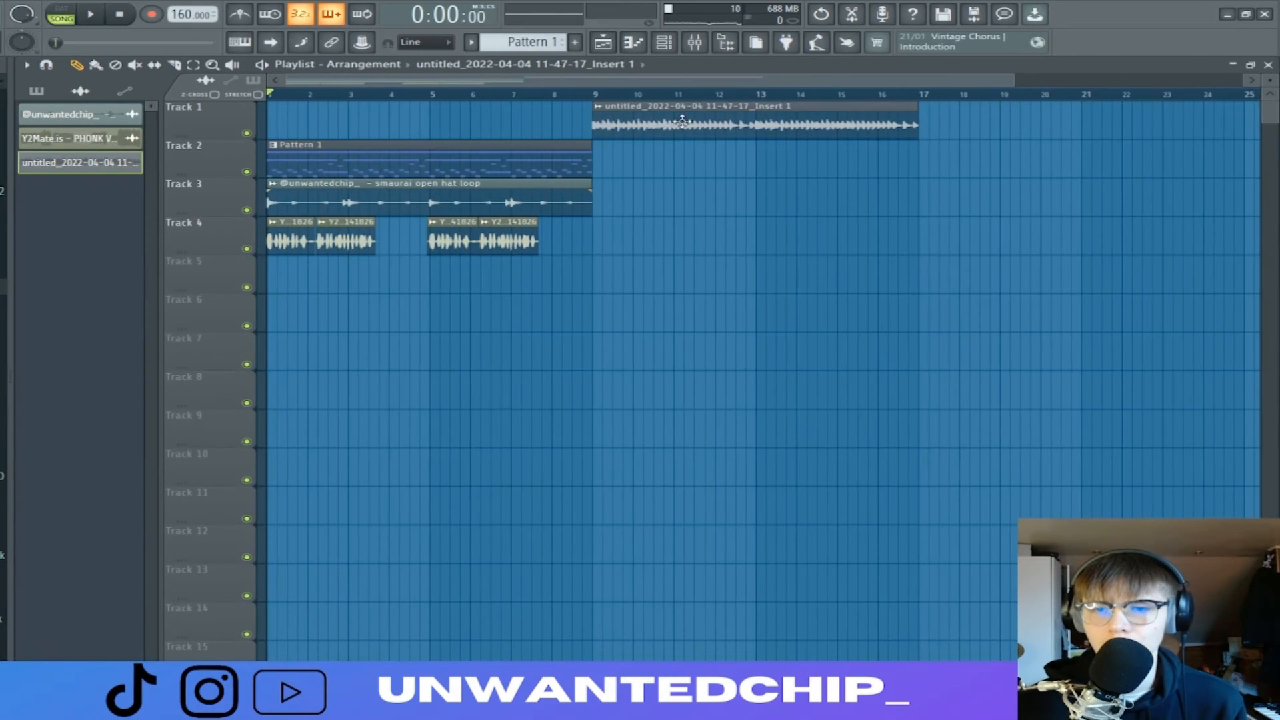
double_click(603, 113)
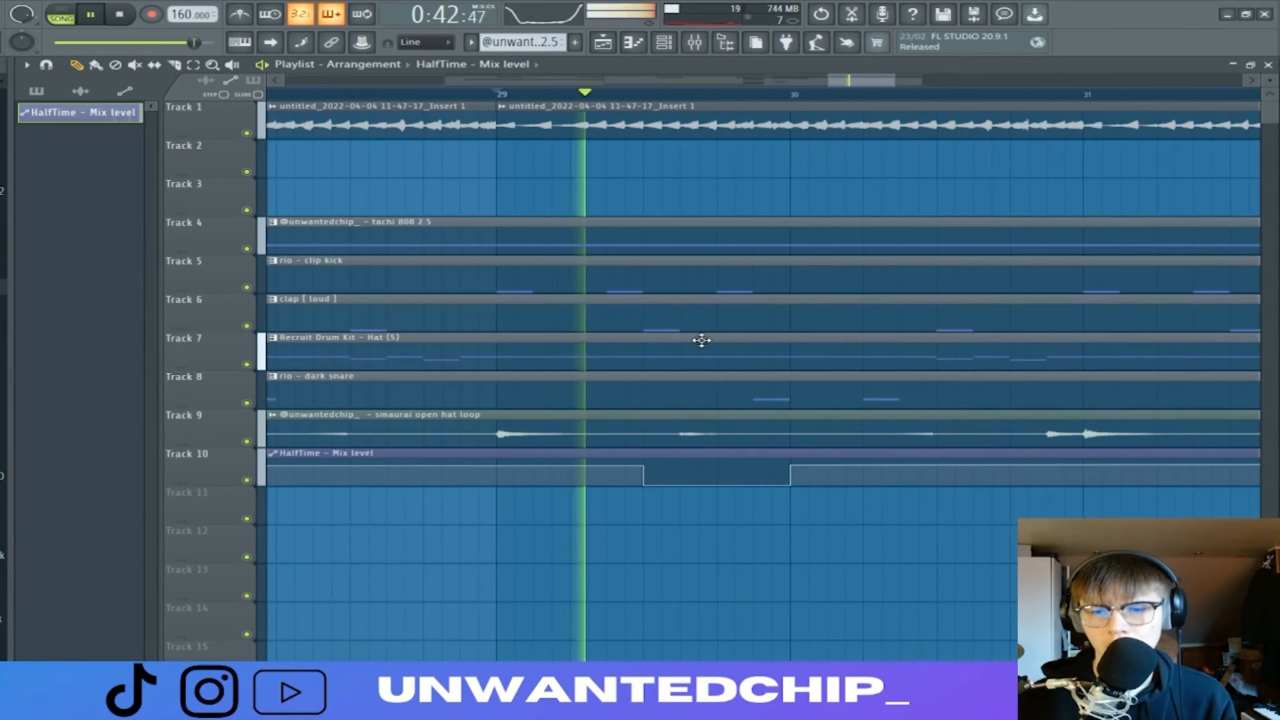
Cut the tachi 808 and clip kick clips out of the second half of bar 29, and undo the last hat clip slice
key(space)
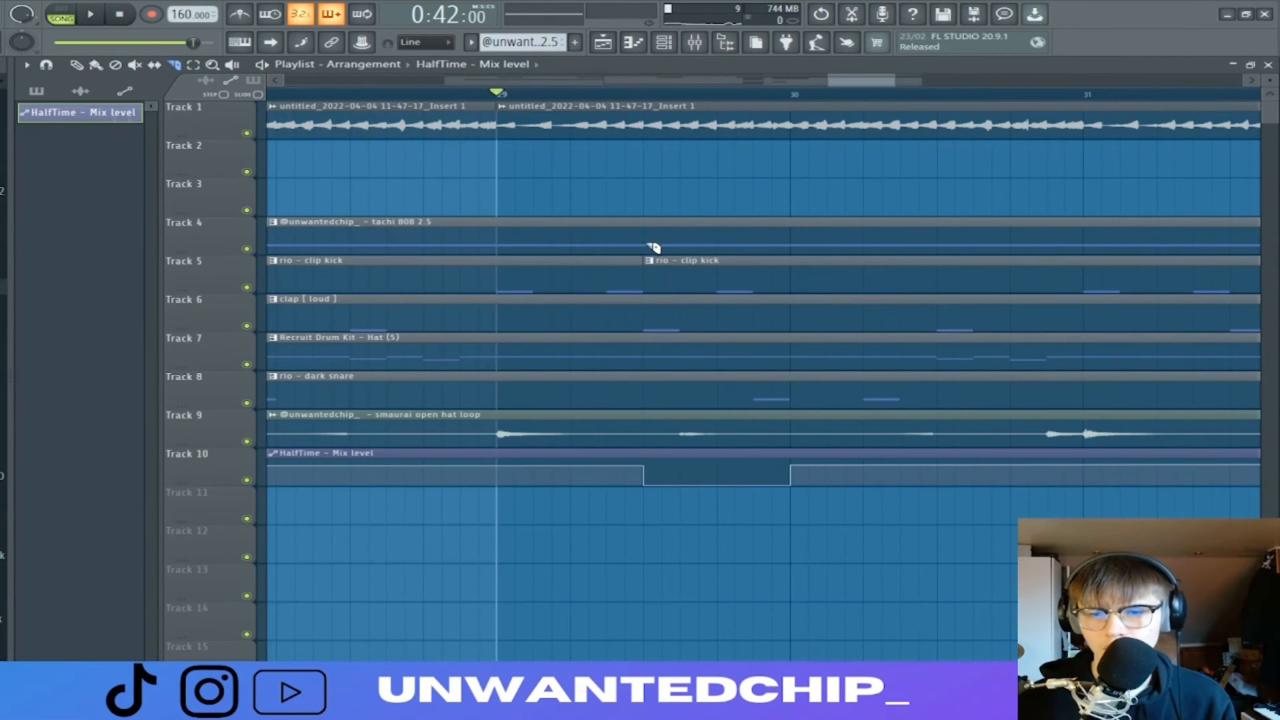
right_click(793, 359)
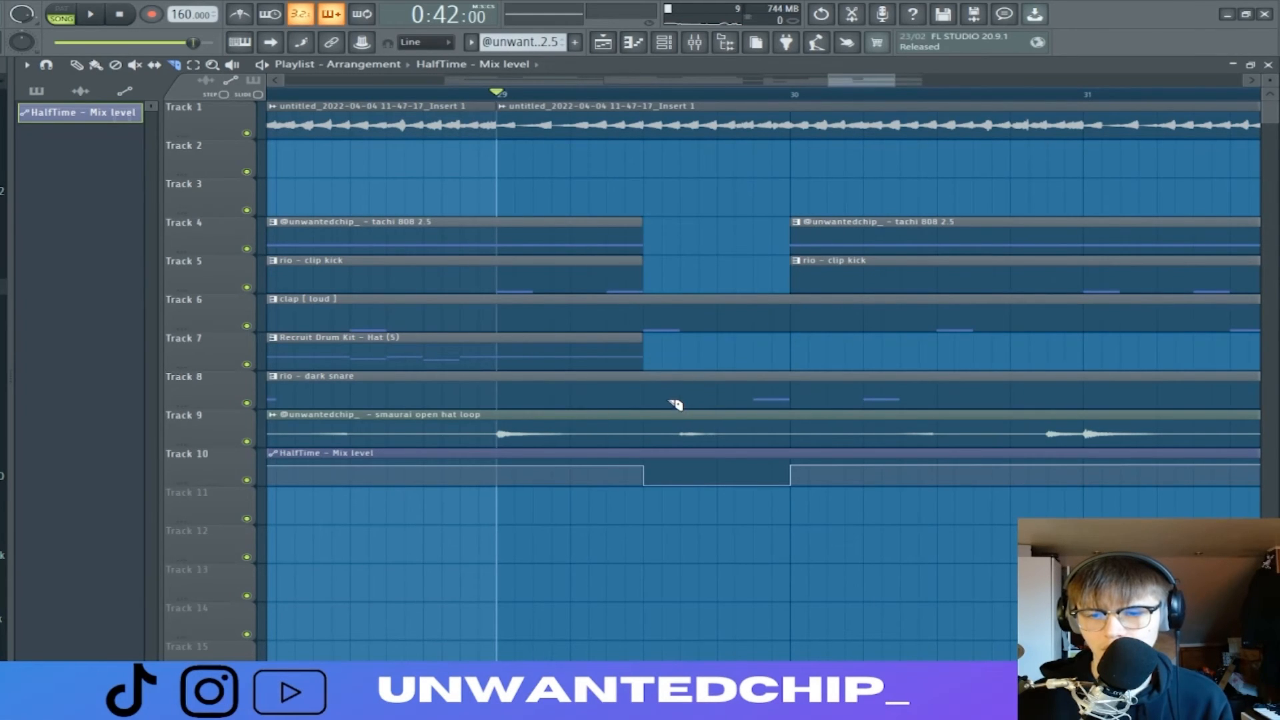
key(ctrl+z)
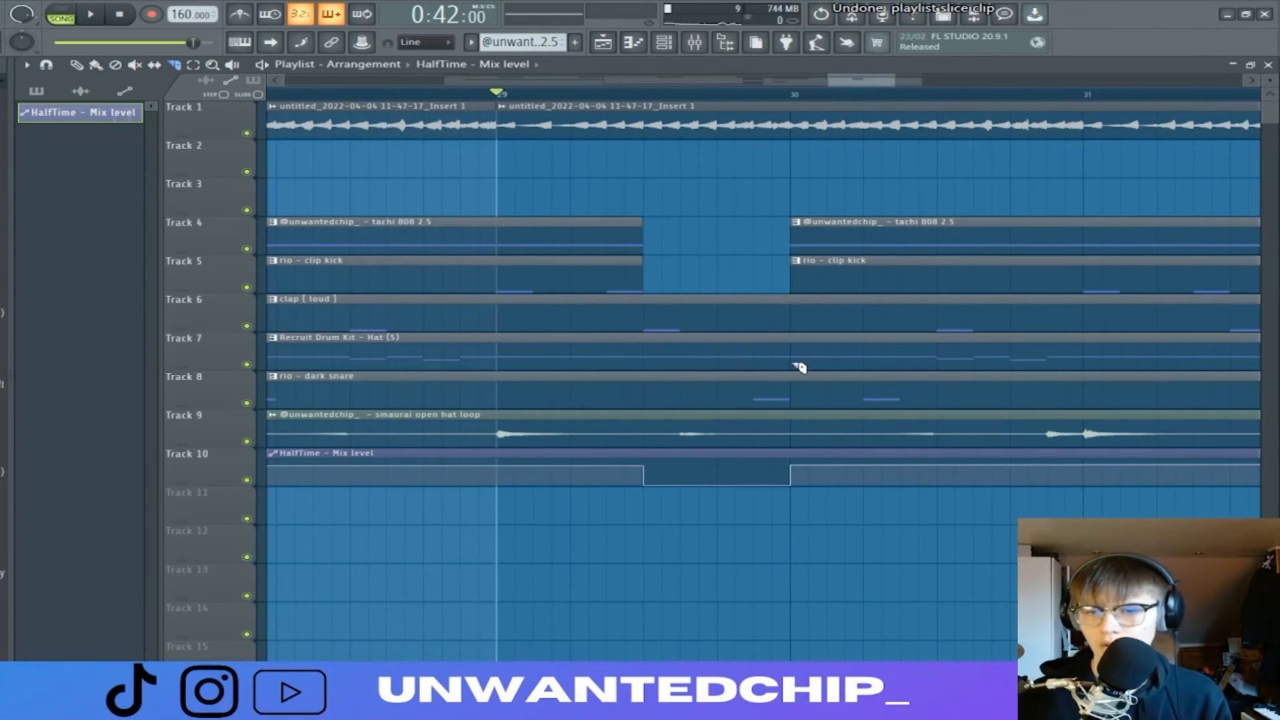
Cut the Recruit Drum Kit hat and dark snare clips out of the second half of bar 29 on Tracks 7 and 8
right_click(657, 400)
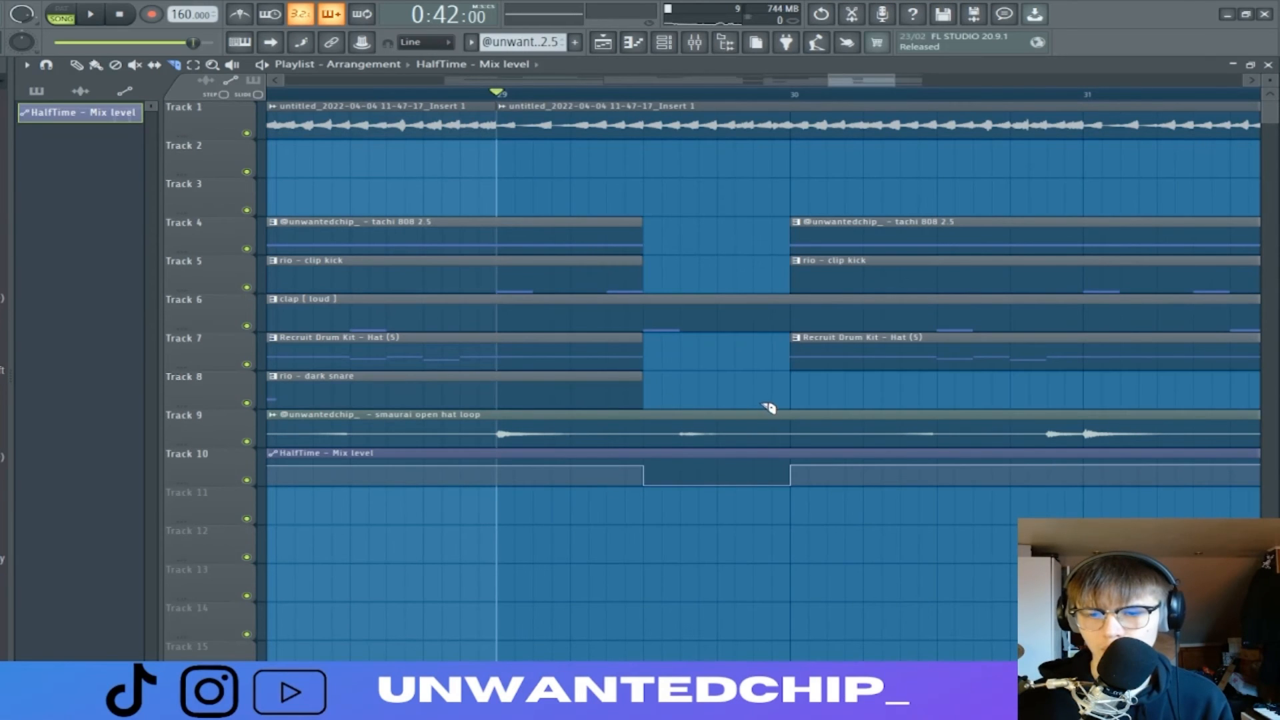
key(ctrl+z)
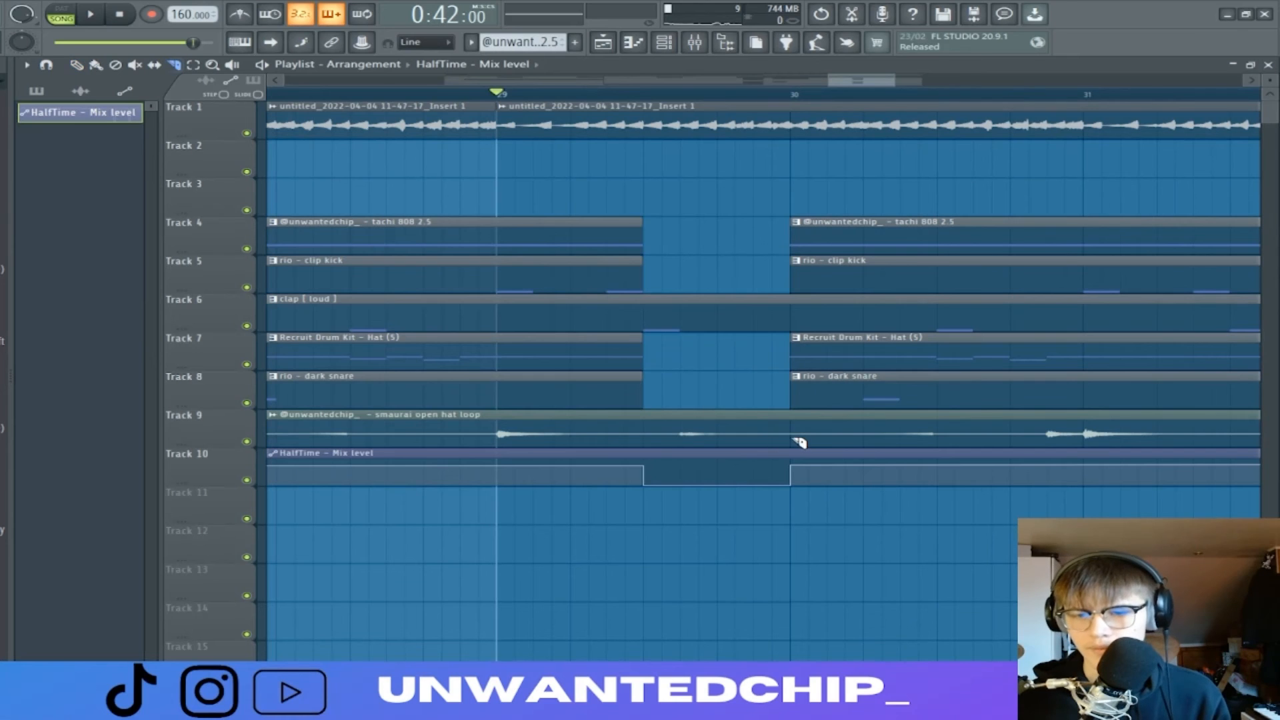
Route the rendered Master audio clip at bar 33 to mixer Insert 3 and close its channel settings
key(space)
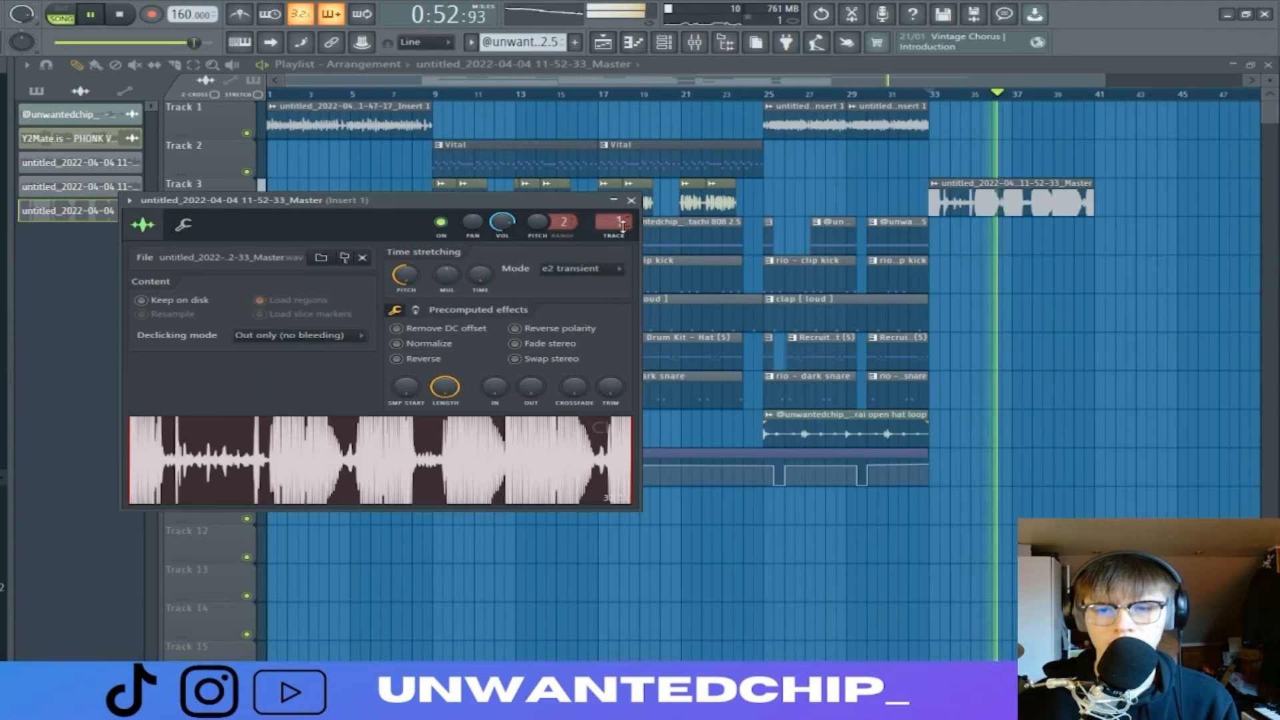
key(space)
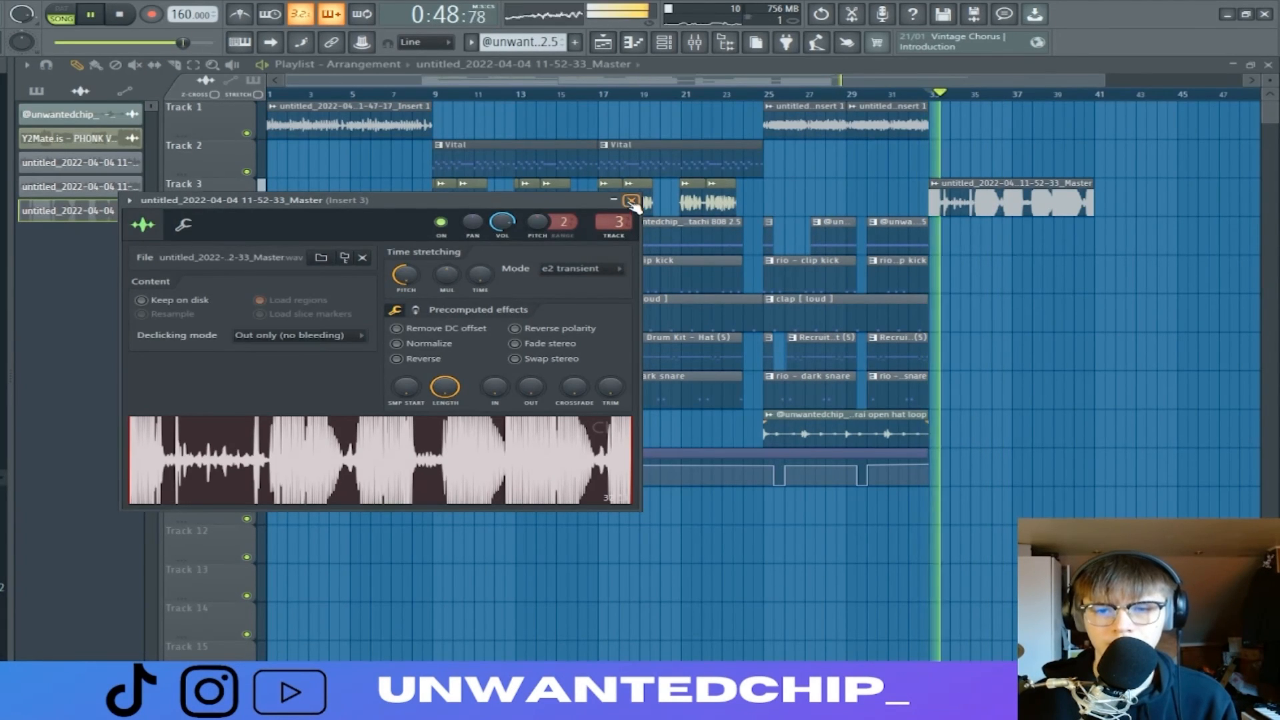
click(631, 201)
Add Fruity parametric EQ 2 to Insert 3, cut the low bass with its first band, and return to the playlist
key(F9)
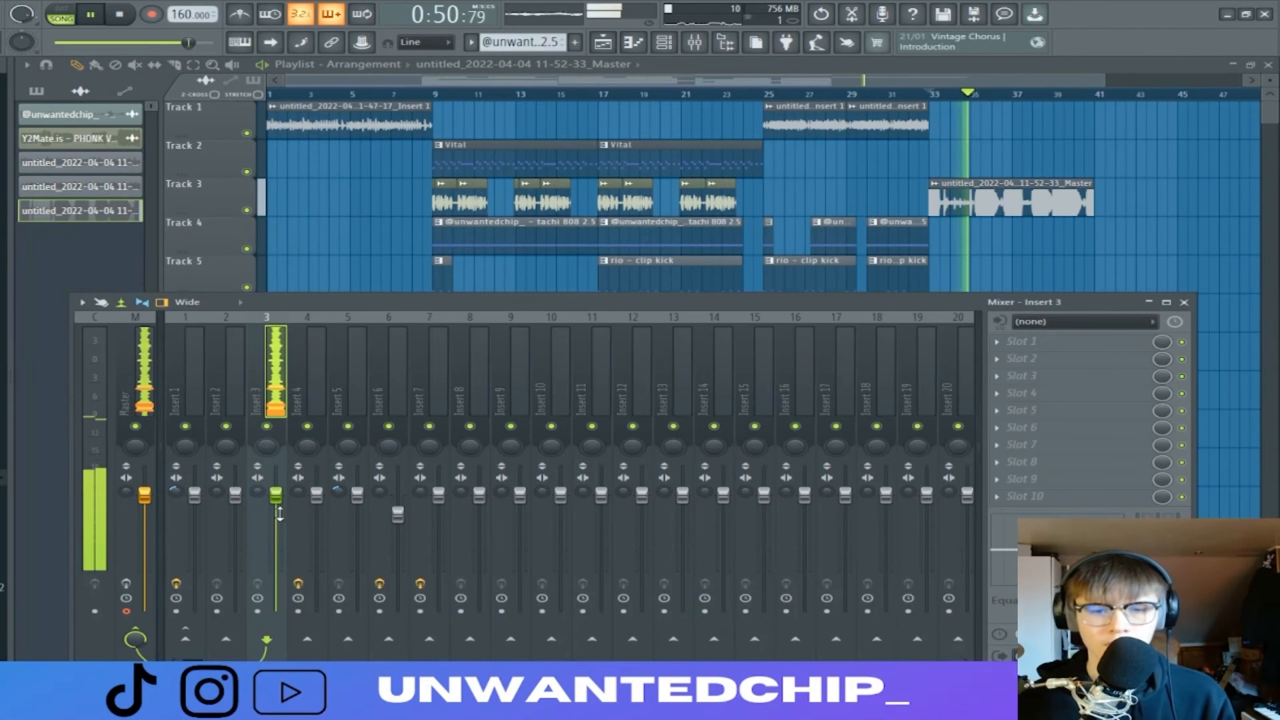
click(1022, 340)
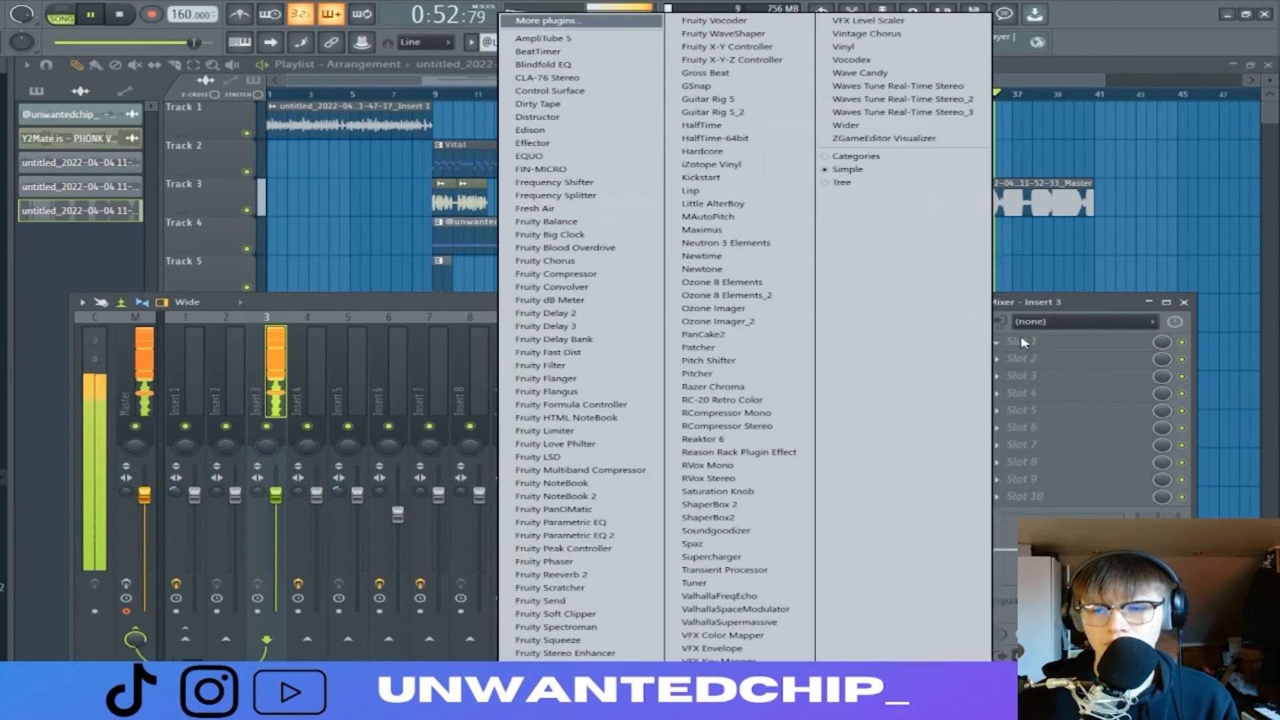
click(573, 539)
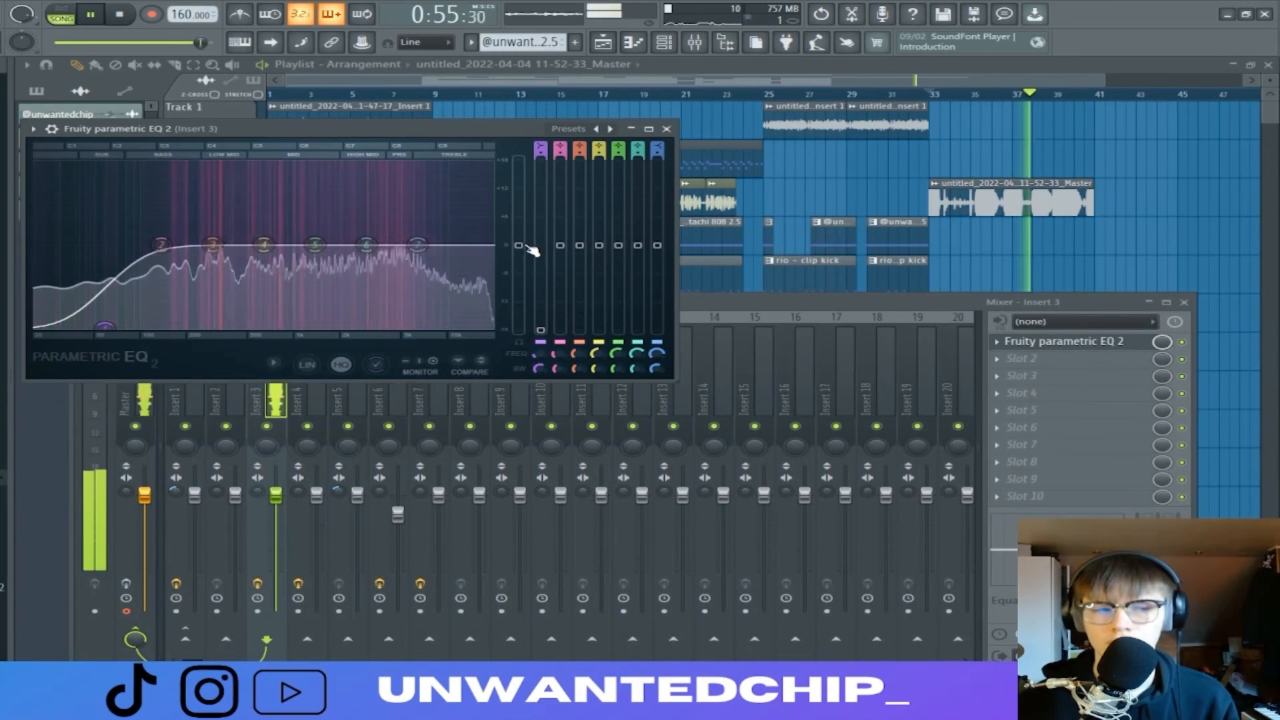
click(666, 128)
click(1035, 204)
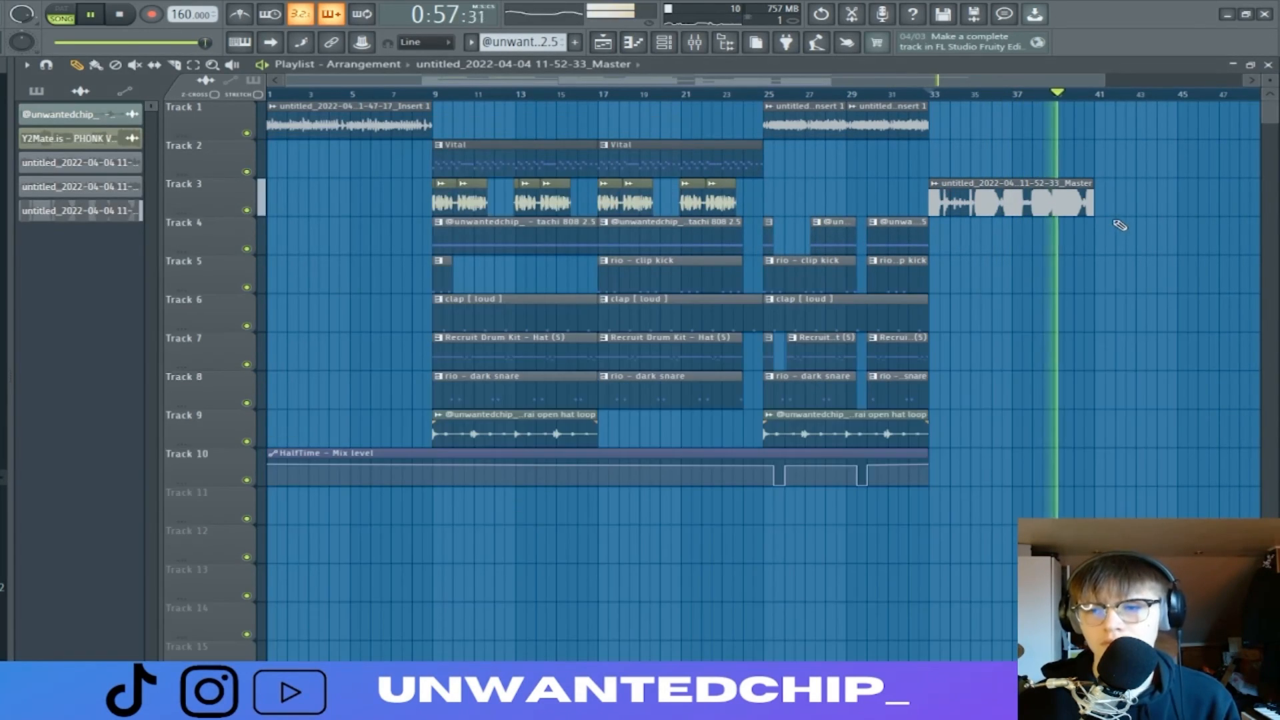
Reopen the mixer over the playlist
scroll(1113, 229, up, 4)
scroll(1079, 252, down, 4)
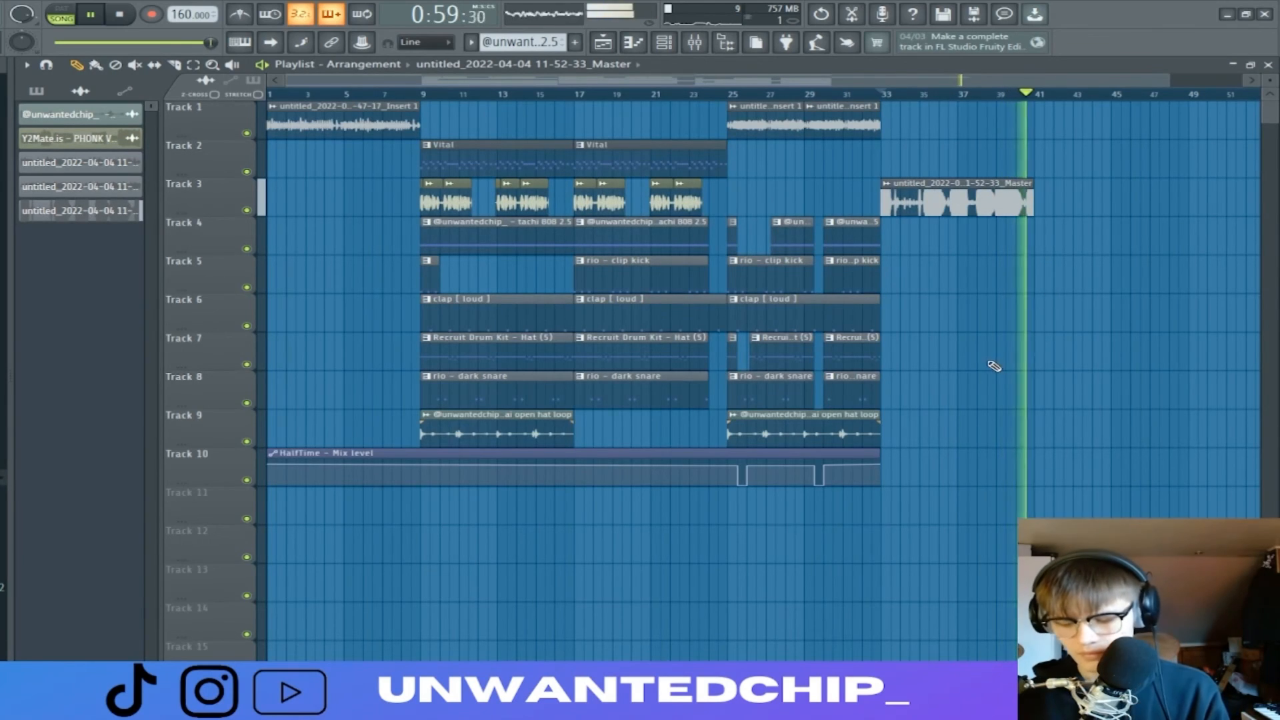
key(F9)
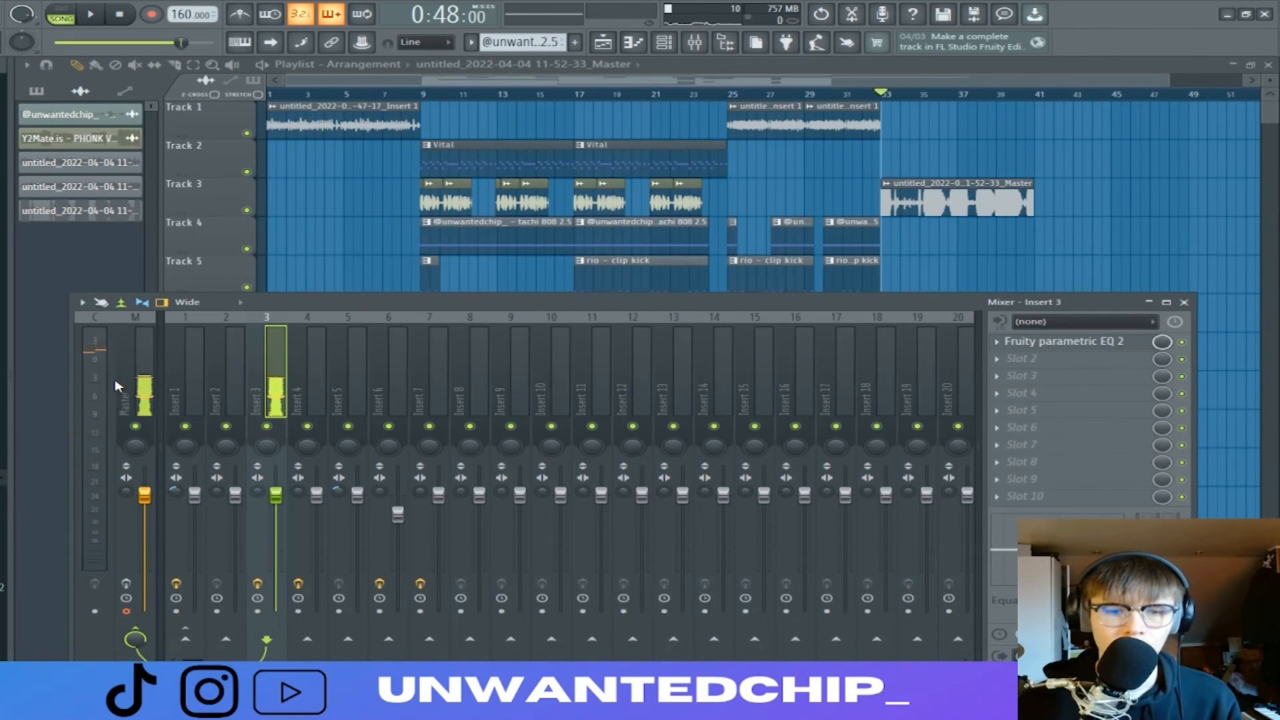